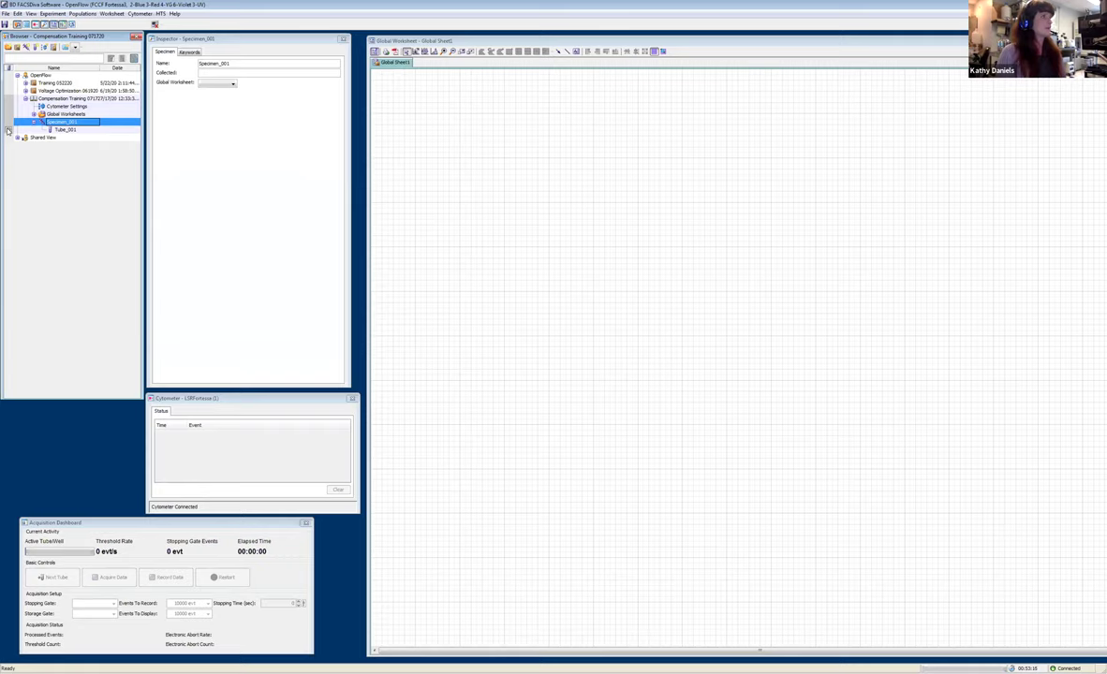
- Make Tube_001 under Specimen_001 the active tube and move the global worksheet window slightly lower
click(129, 559)
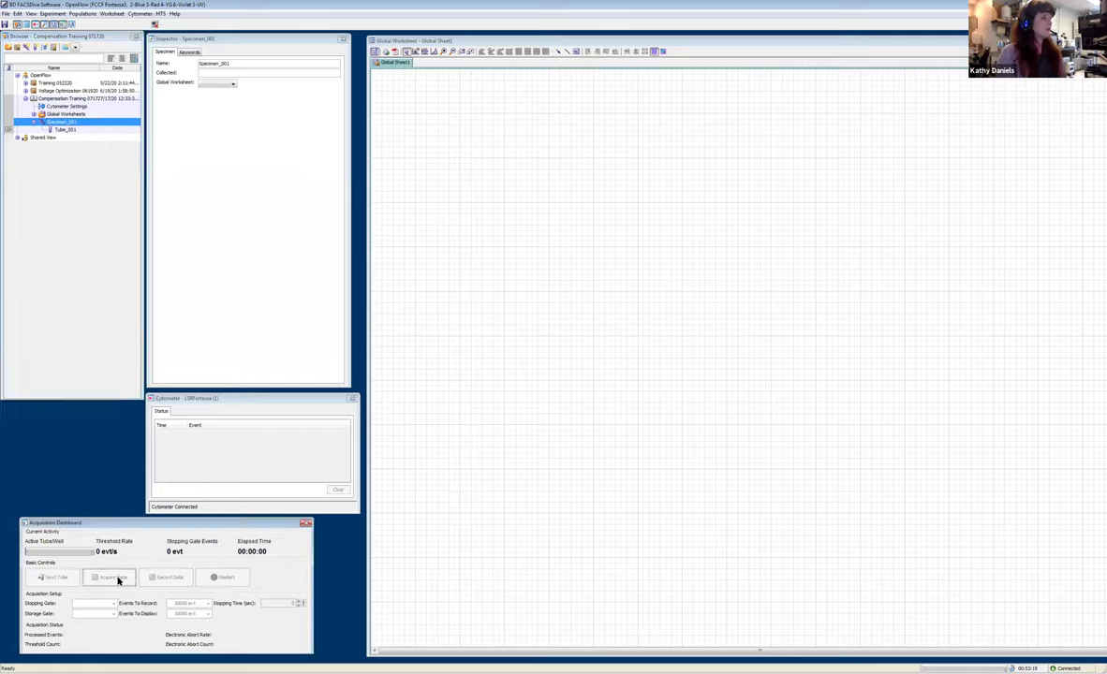
click(9, 131)
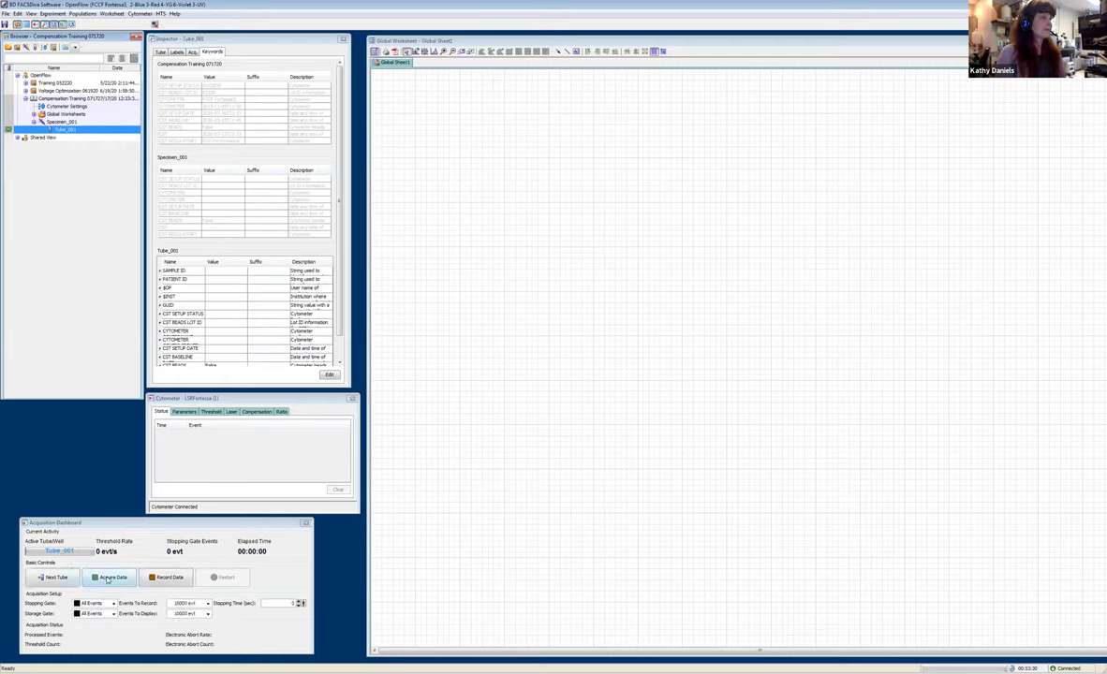
click(110, 577)
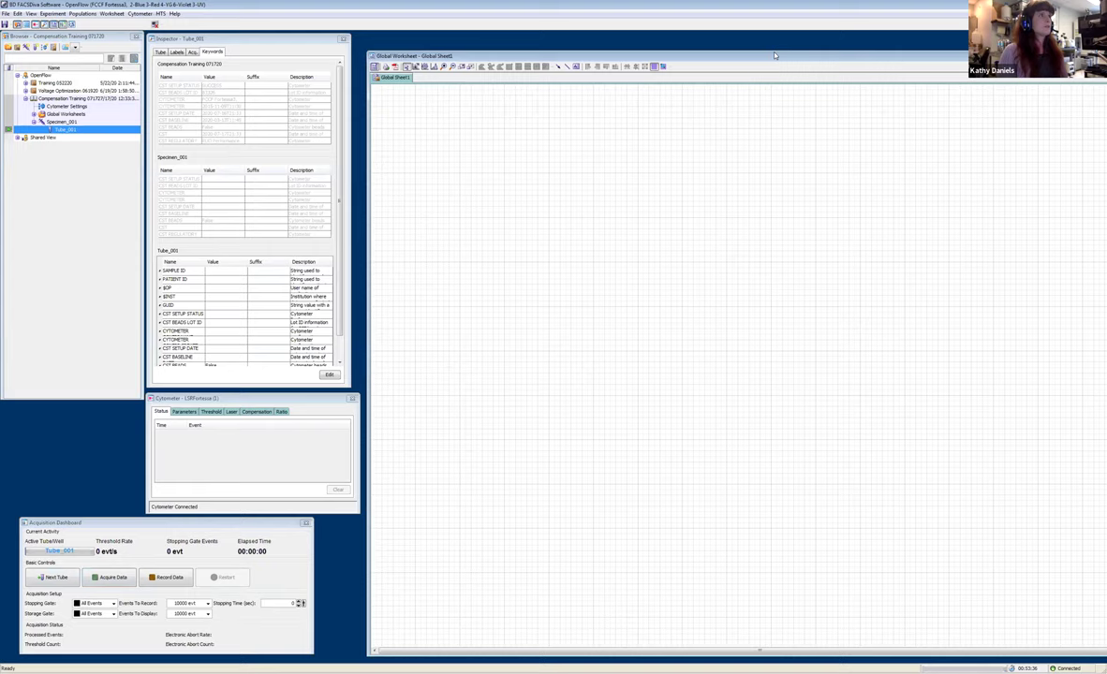
drag(774, 55, 631, 76)
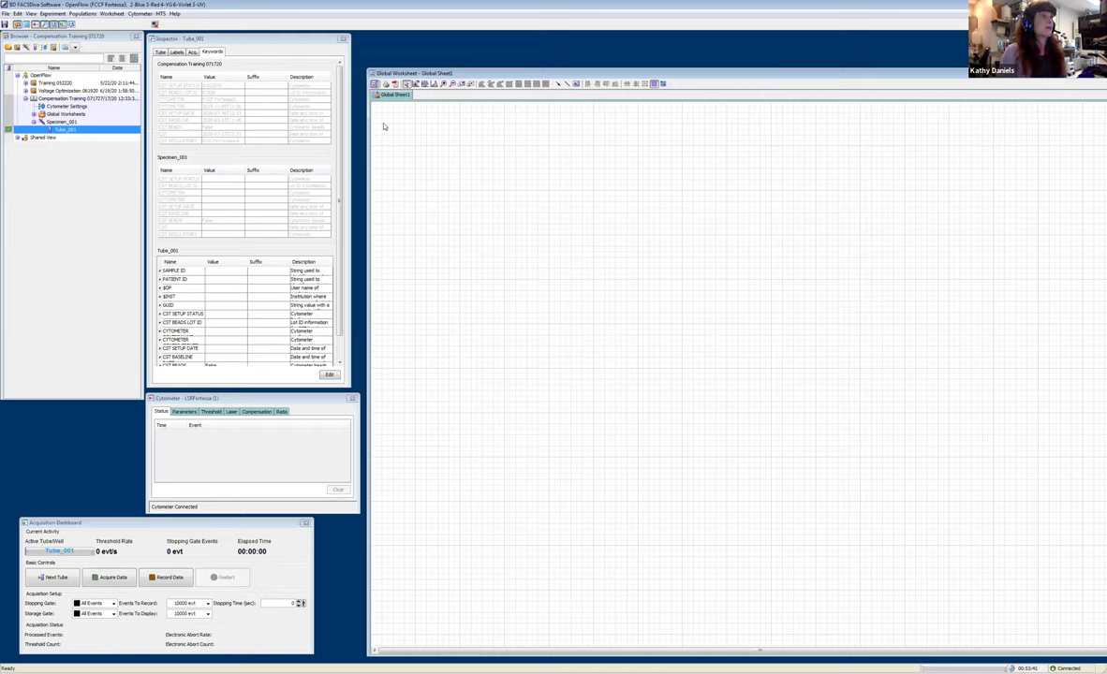
- Draw a dot plot for Tube_001 on the global worksheet and set its Y axis to SSC-A
click(417, 84)
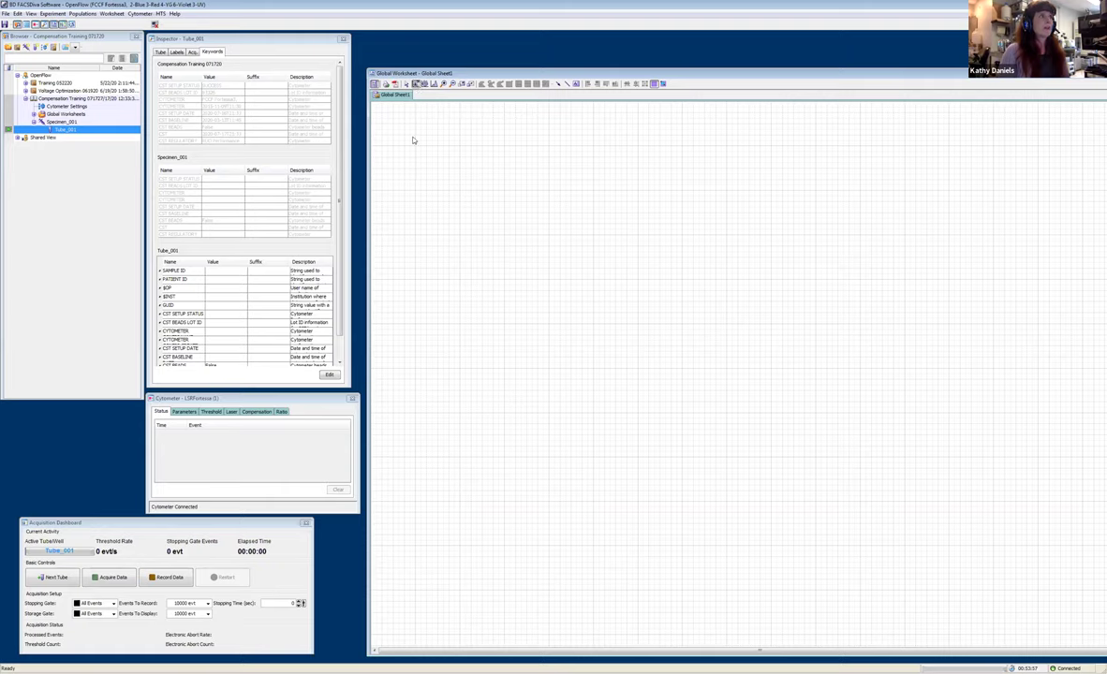
click(559, 301)
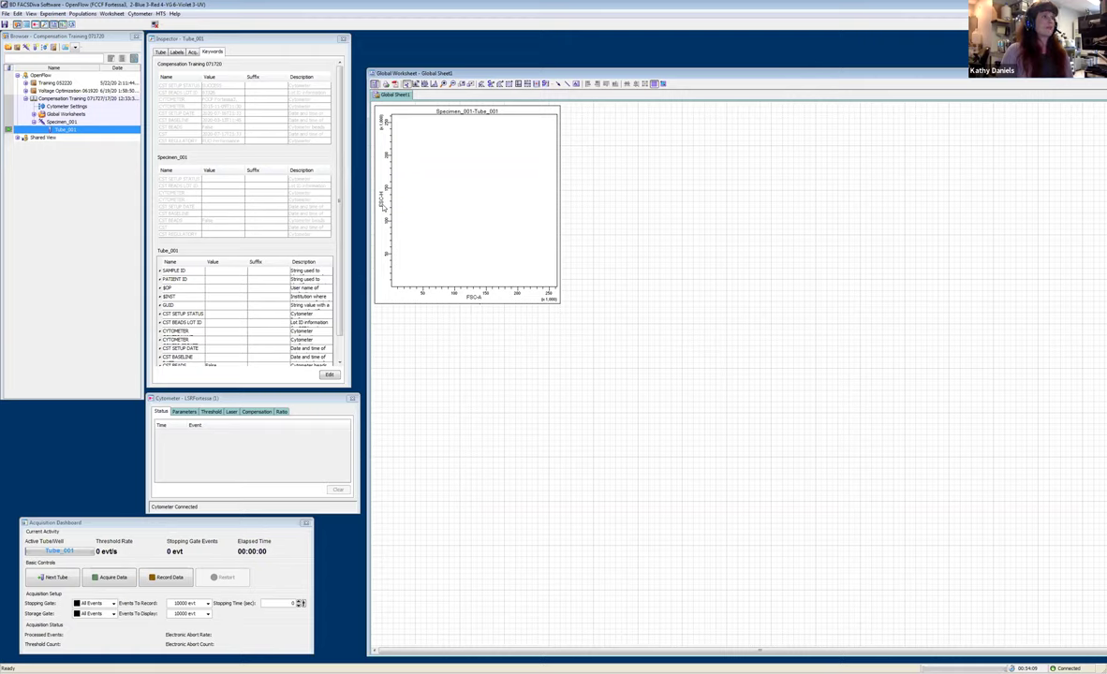
click(382, 201)
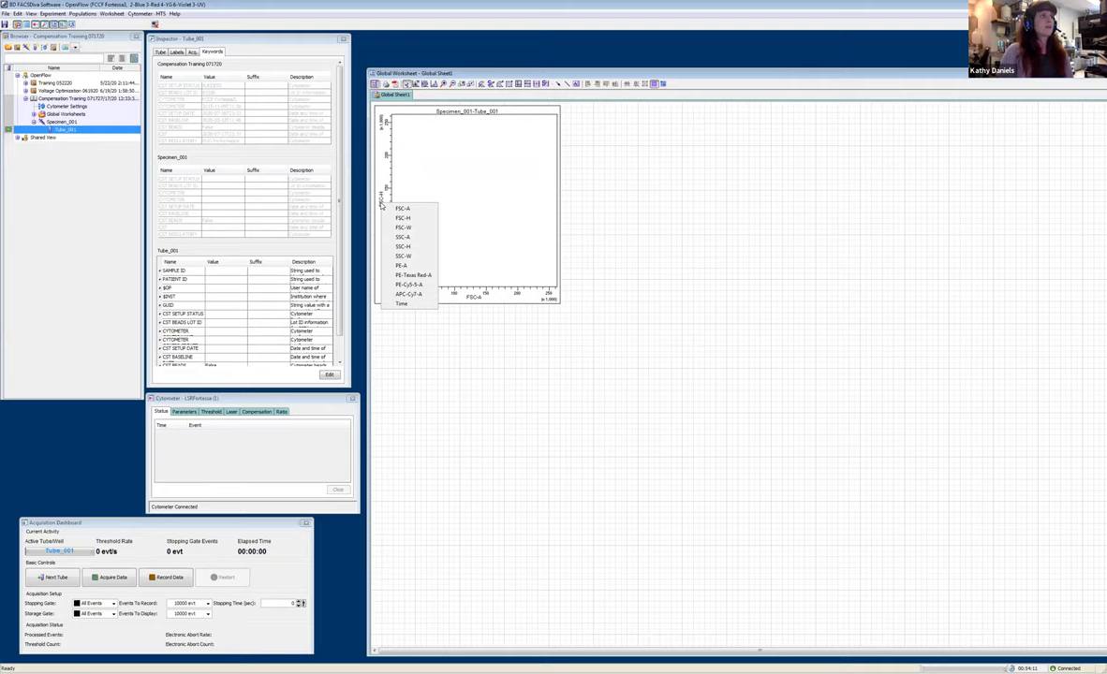
click(401, 237)
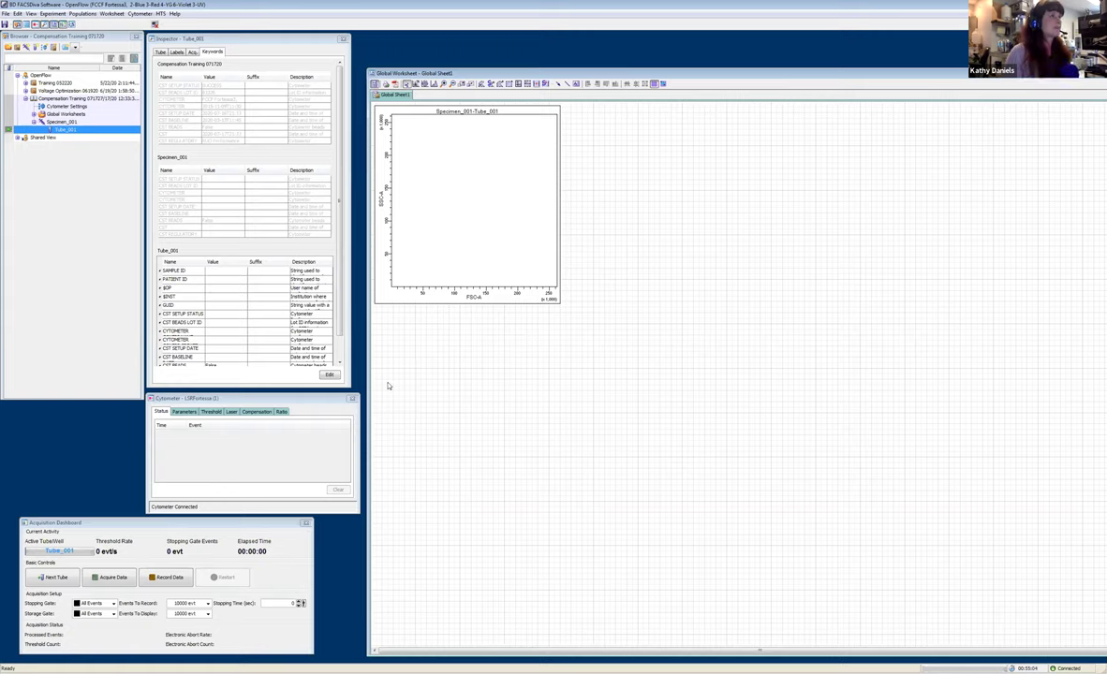
click(108, 588)
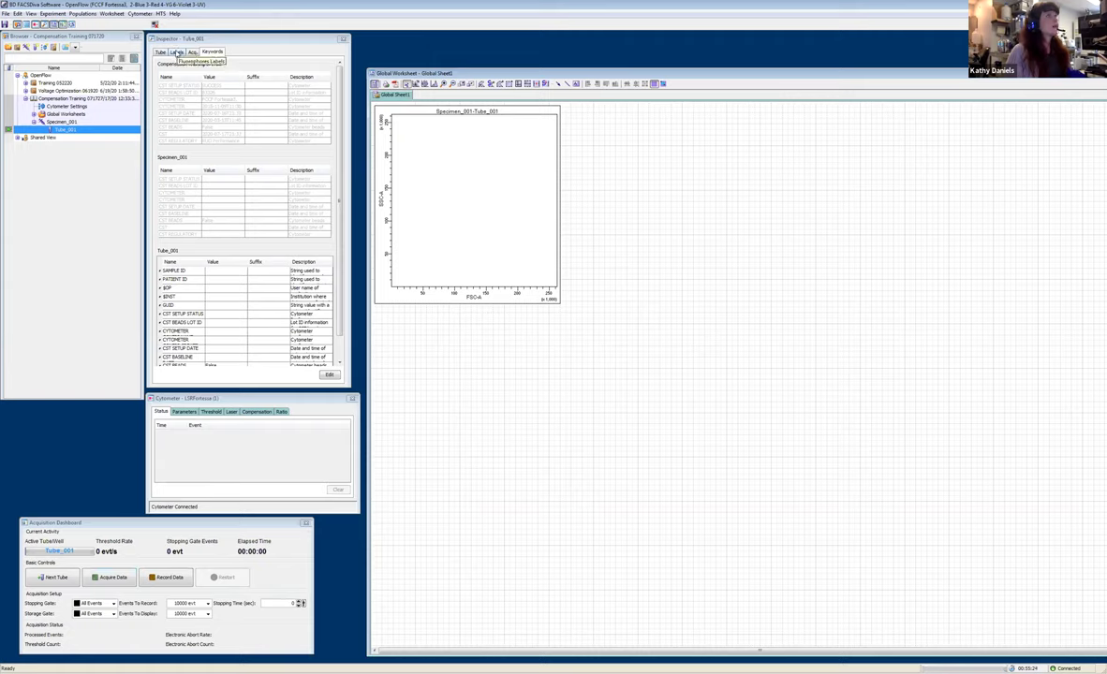
- Label the PE-Texas Red parameter of Tube_001 as PE-CF594
click(173, 39)
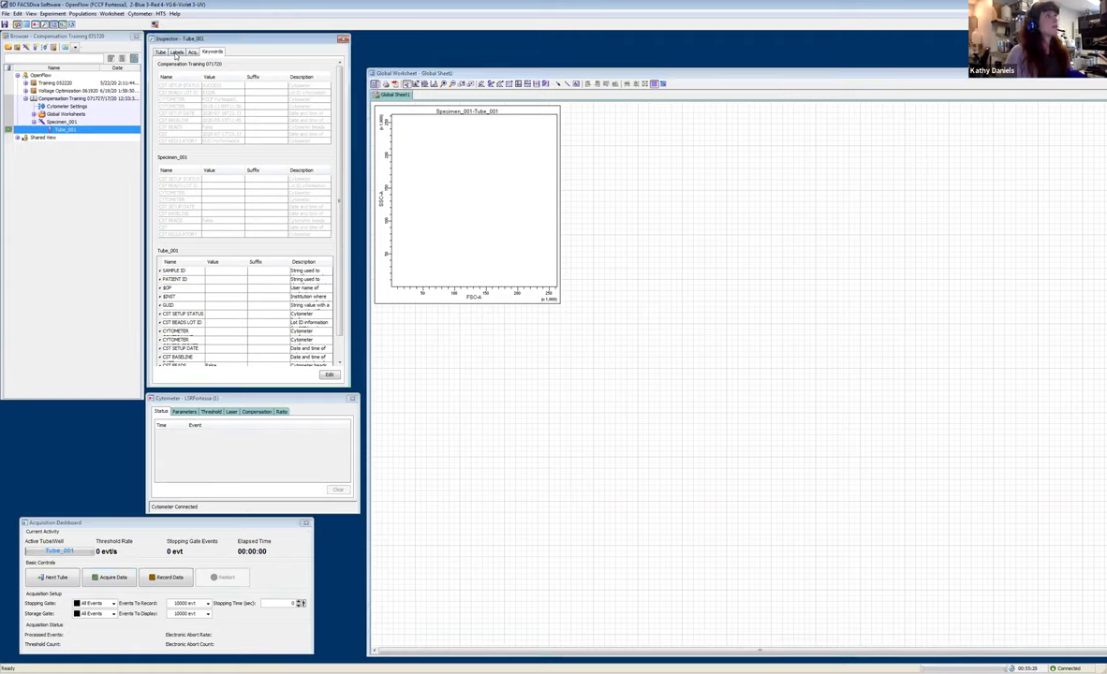
click(175, 54)
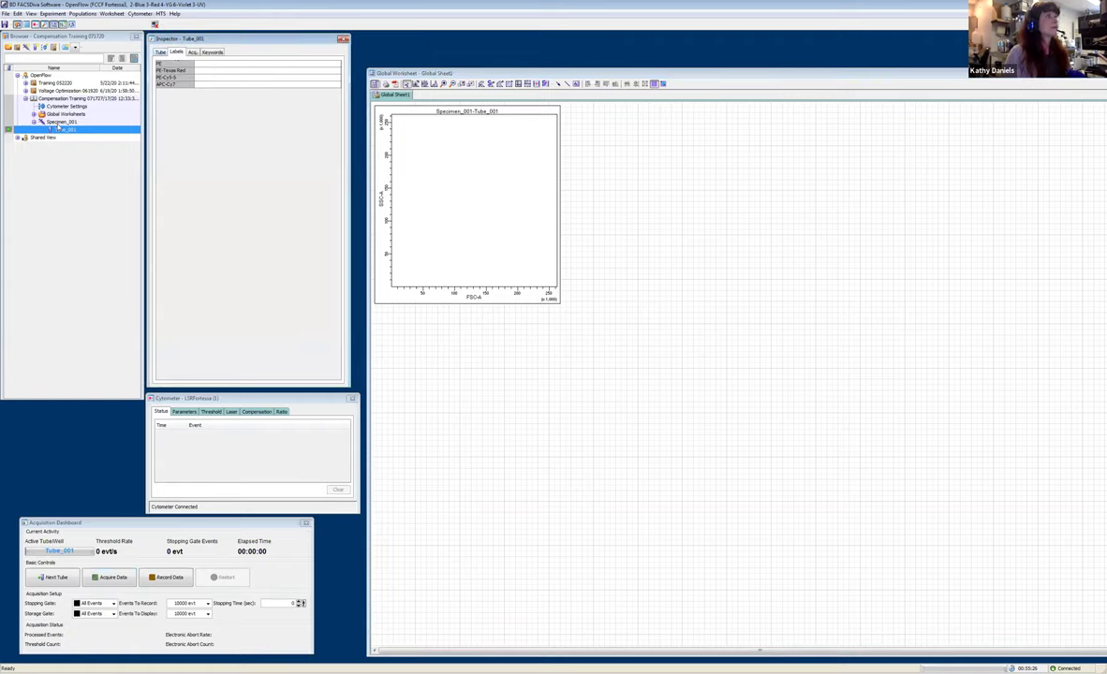
click(207, 64)
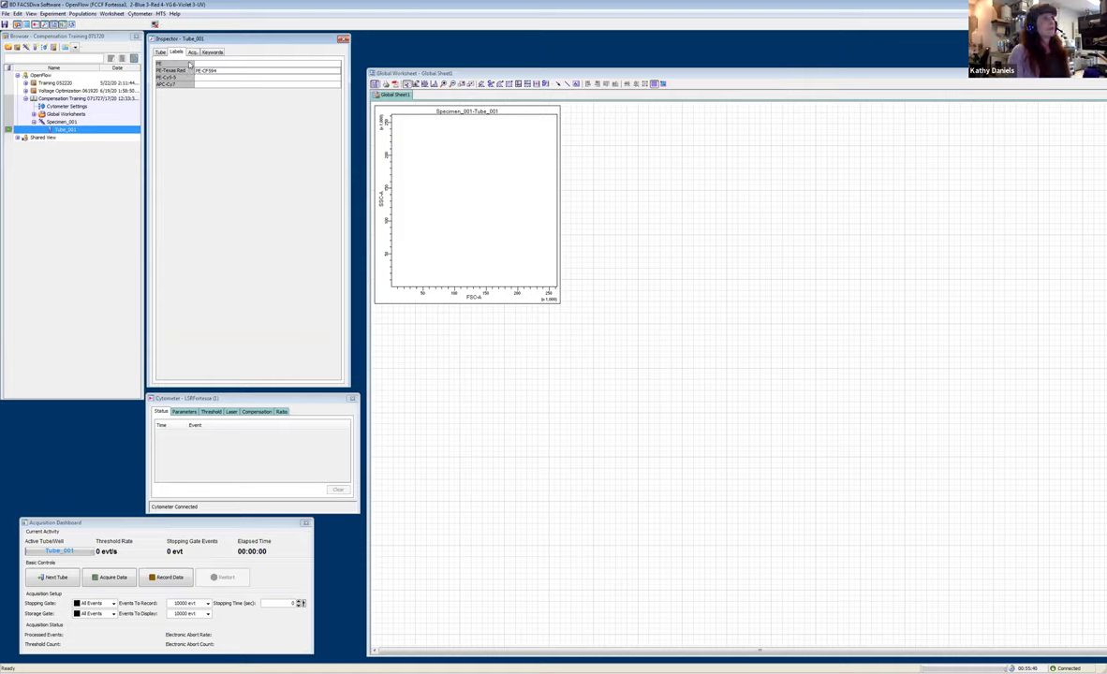
click(201, 63)
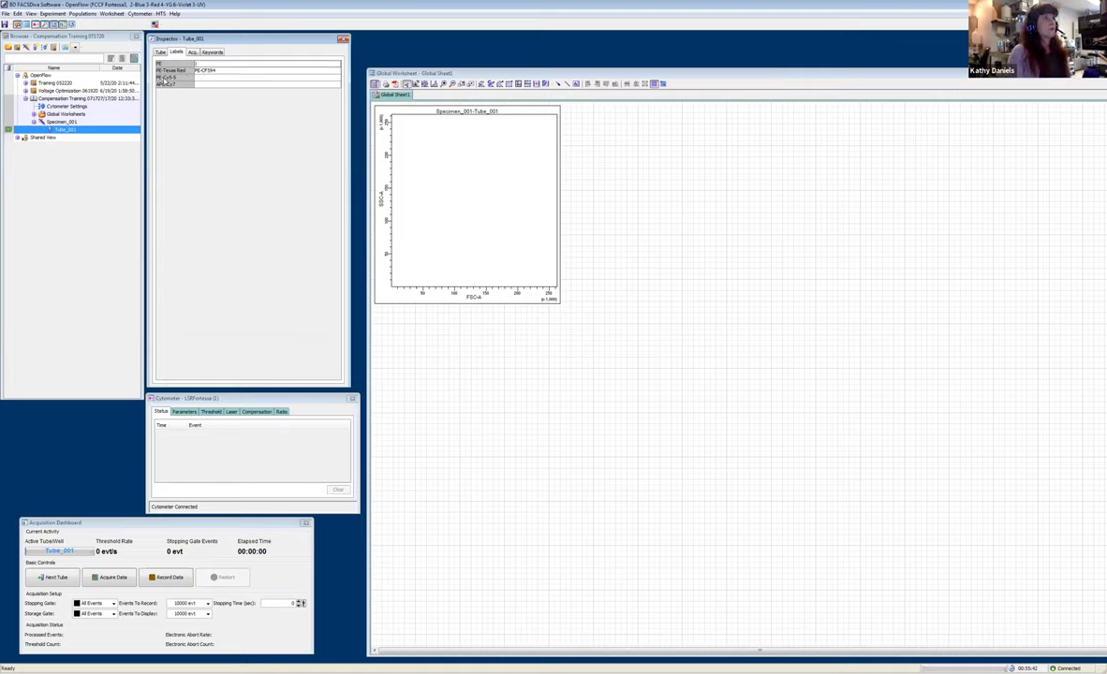
click(199, 71)
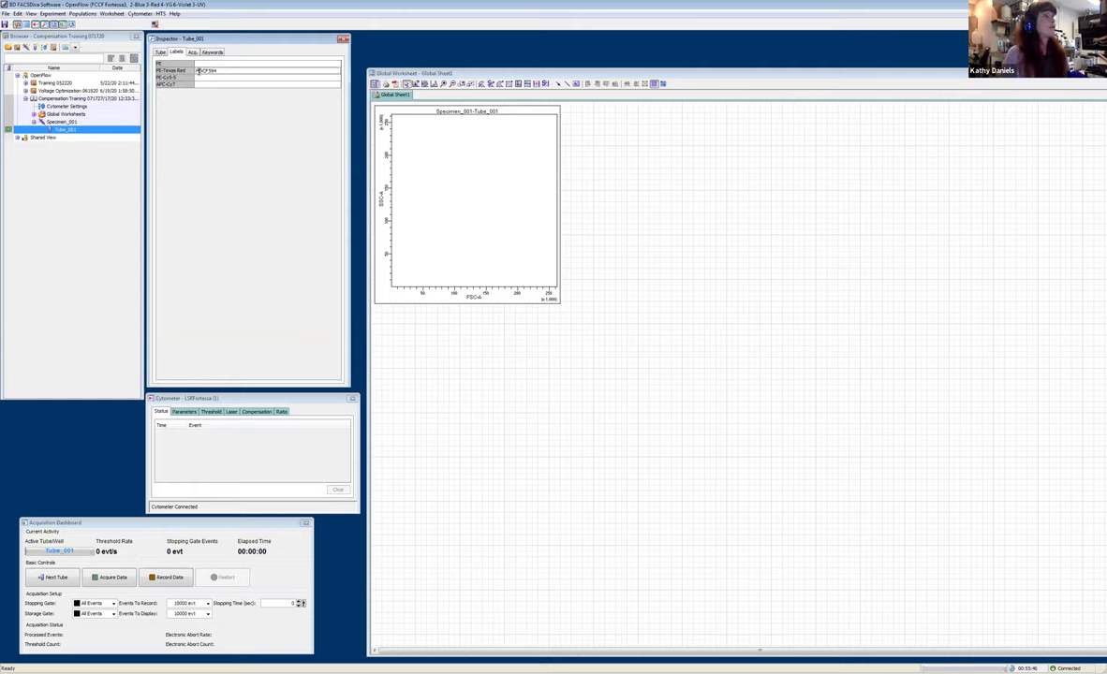
click(63, 131)
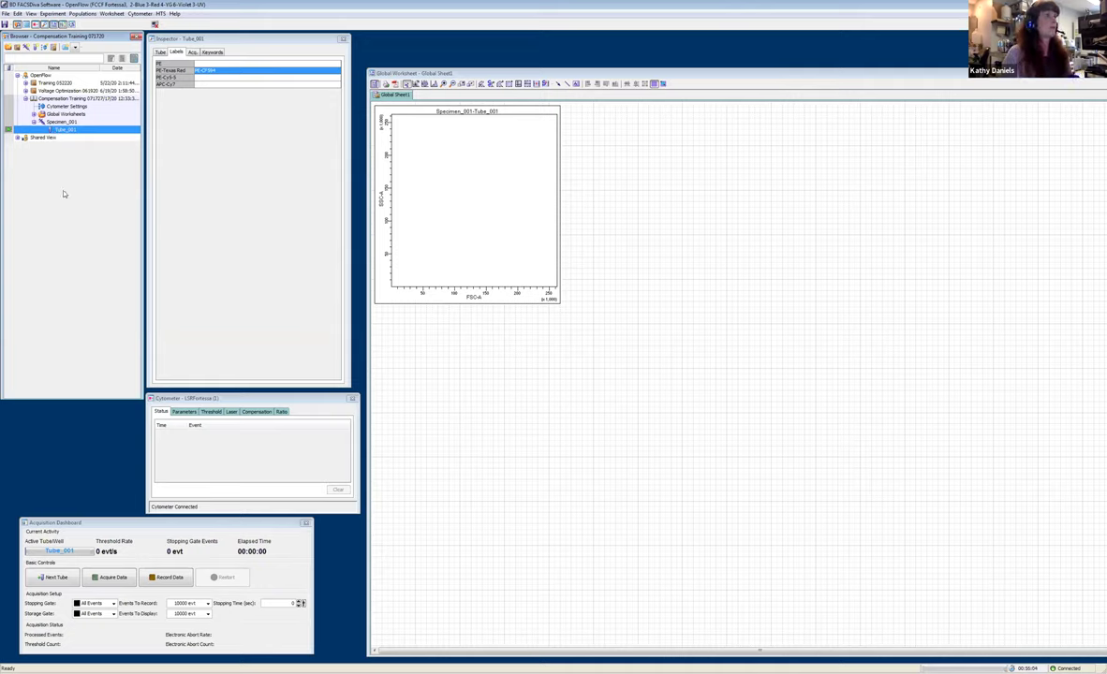
- Reselect Tube_001 and start acquiring its data
click(452, 251)
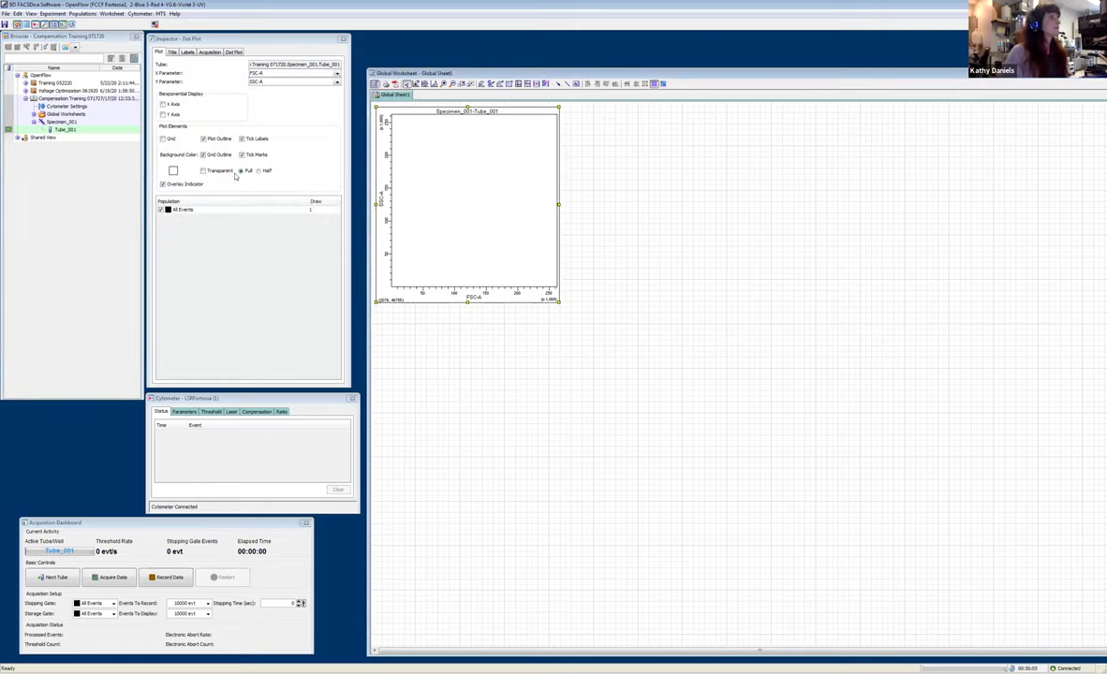
click(52, 129)
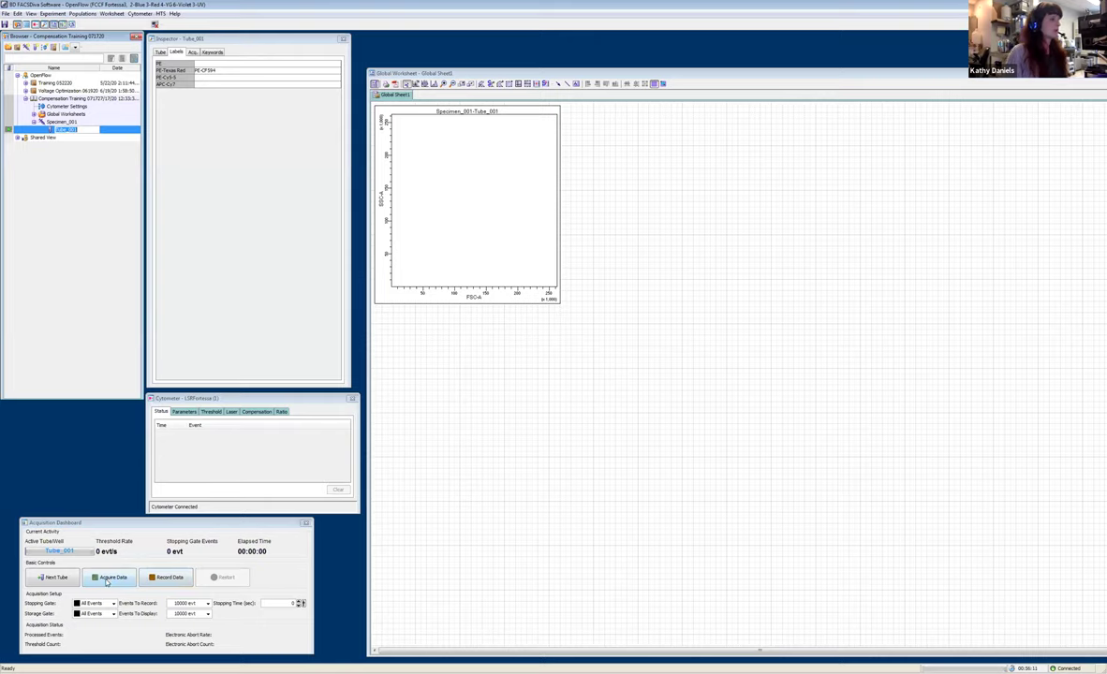
click(110, 578)
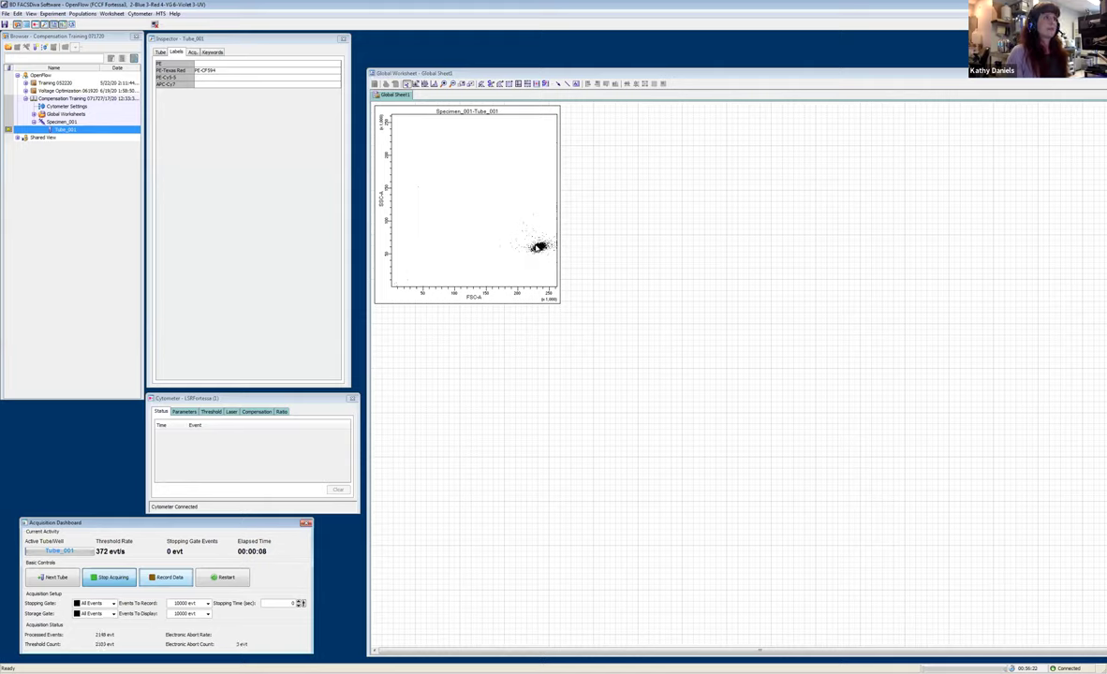
- Set the FSC voltage to 450 in the cytometer parameters and restart the acquisition
click(58, 105)
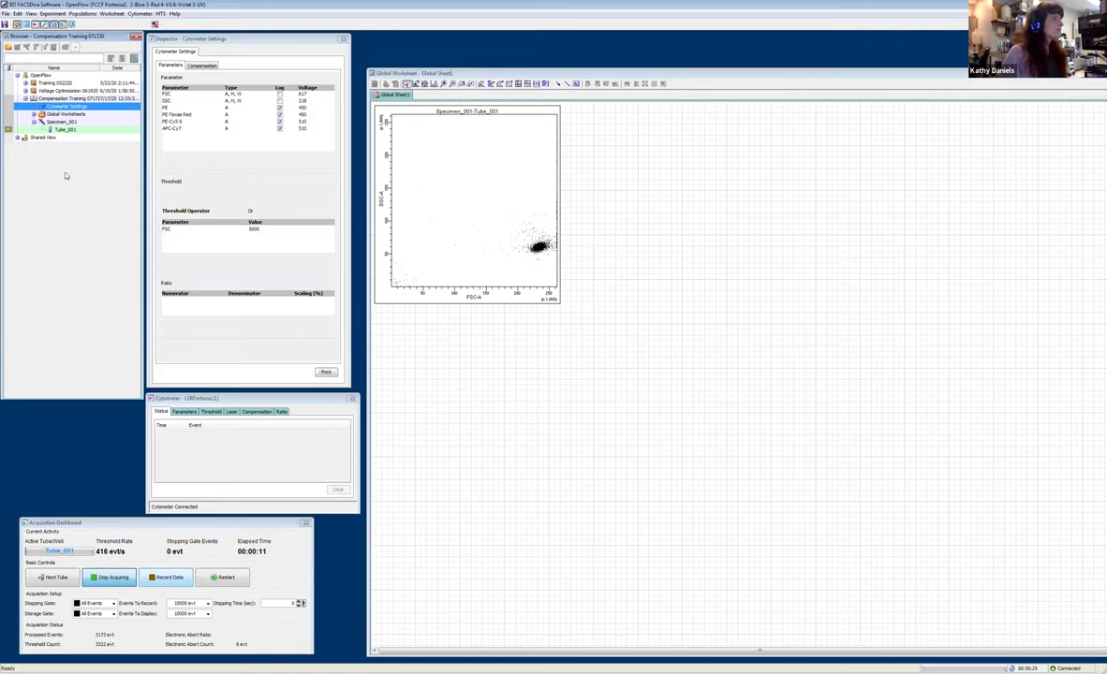
click(60, 130)
drag(186, 397, 185, 242)
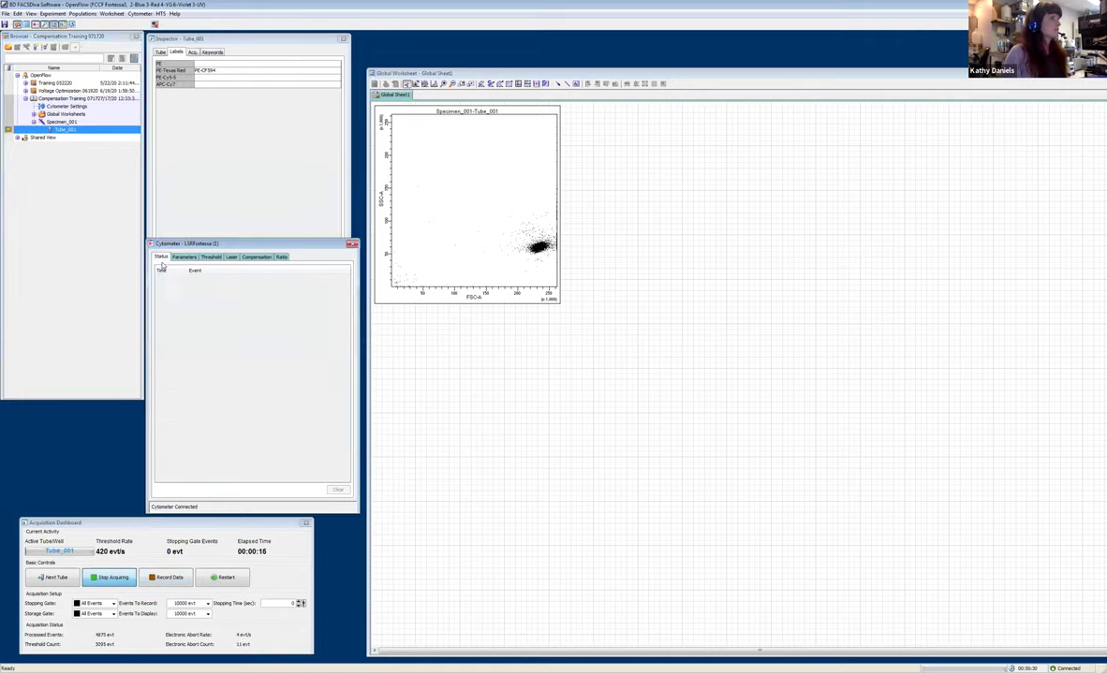
click(177, 258)
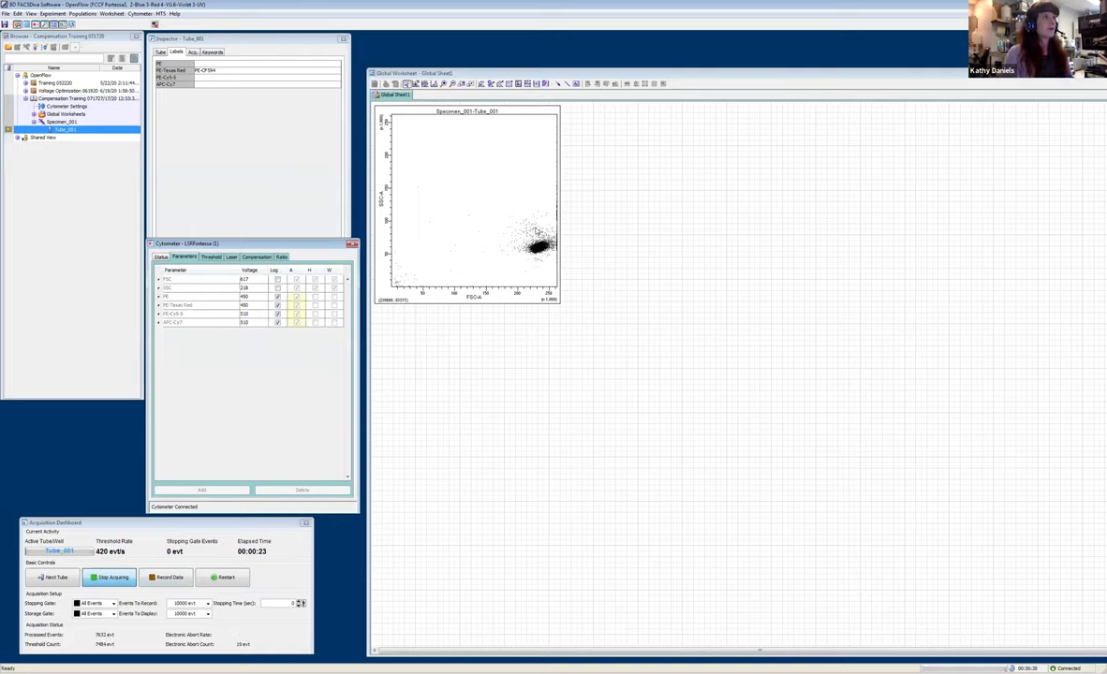
click(245, 279)
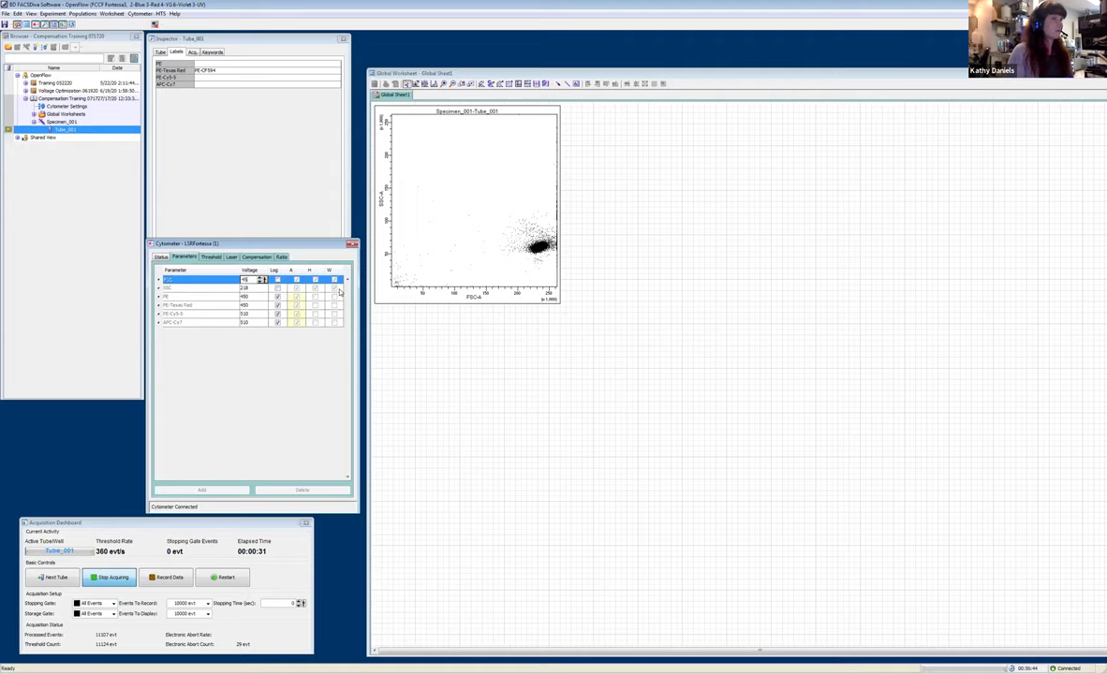
key(Return)
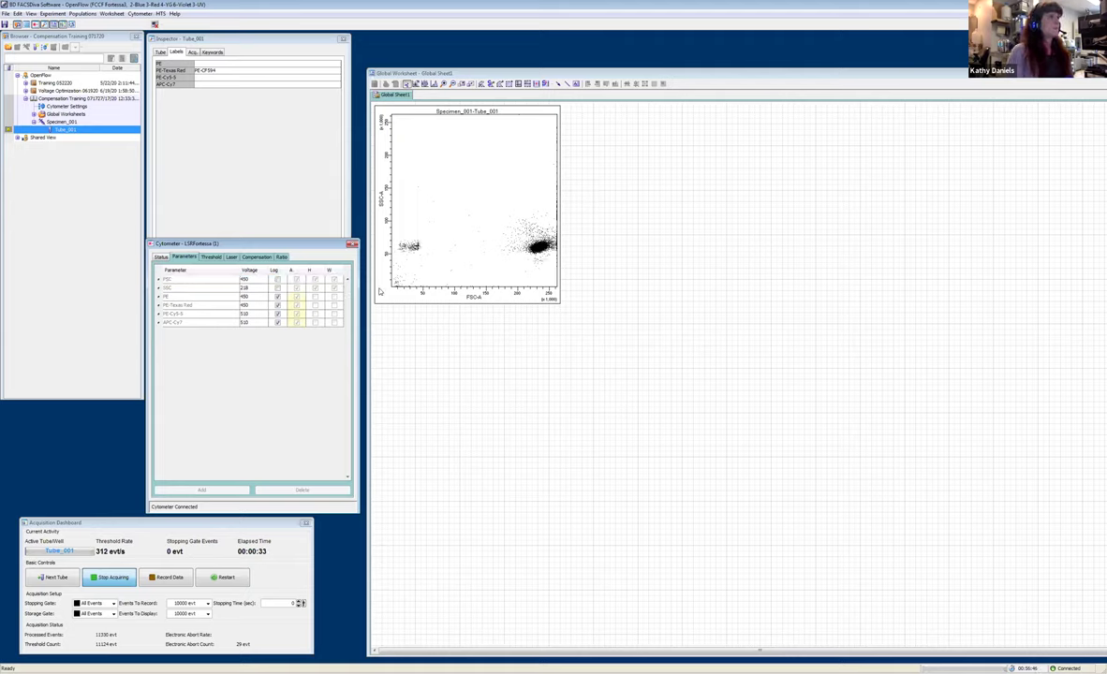
click(222, 578)
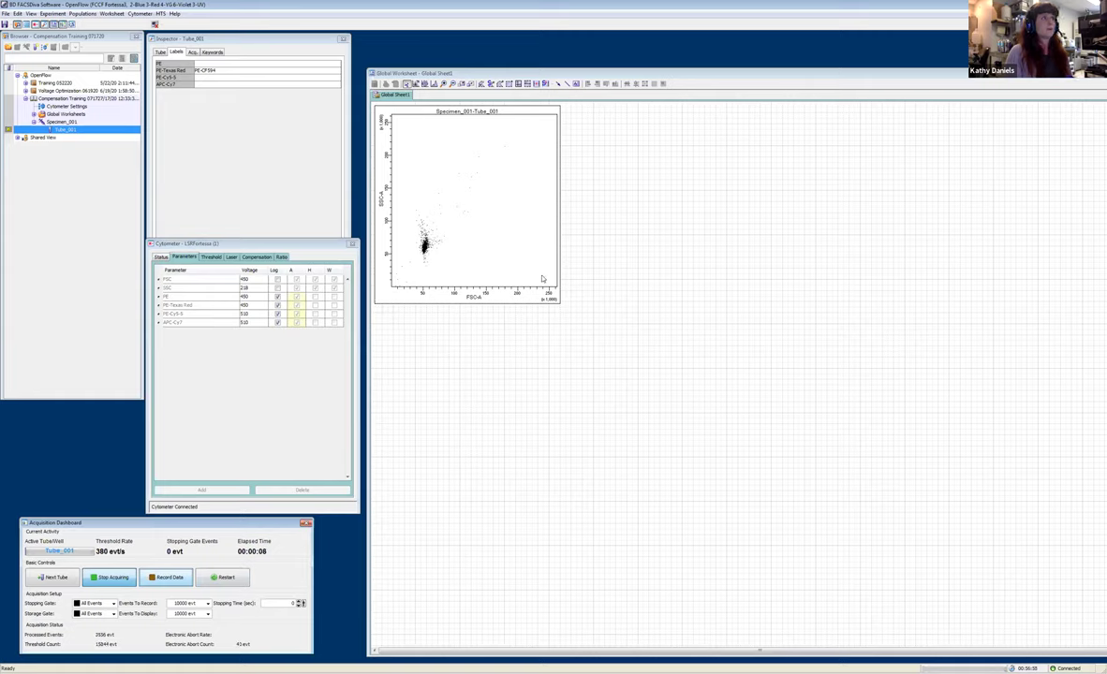
- Draw a rectangular gate around the dense cluster and drill down into it as a second plot beside the first
click(509, 85)
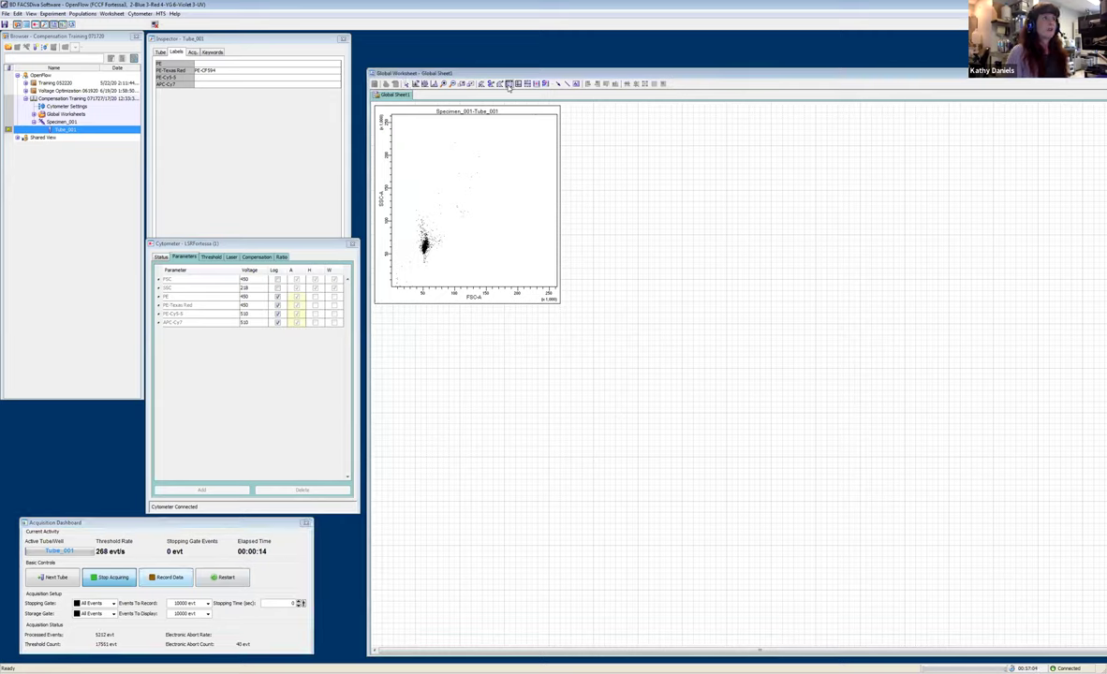
drag(415, 227, 431, 259)
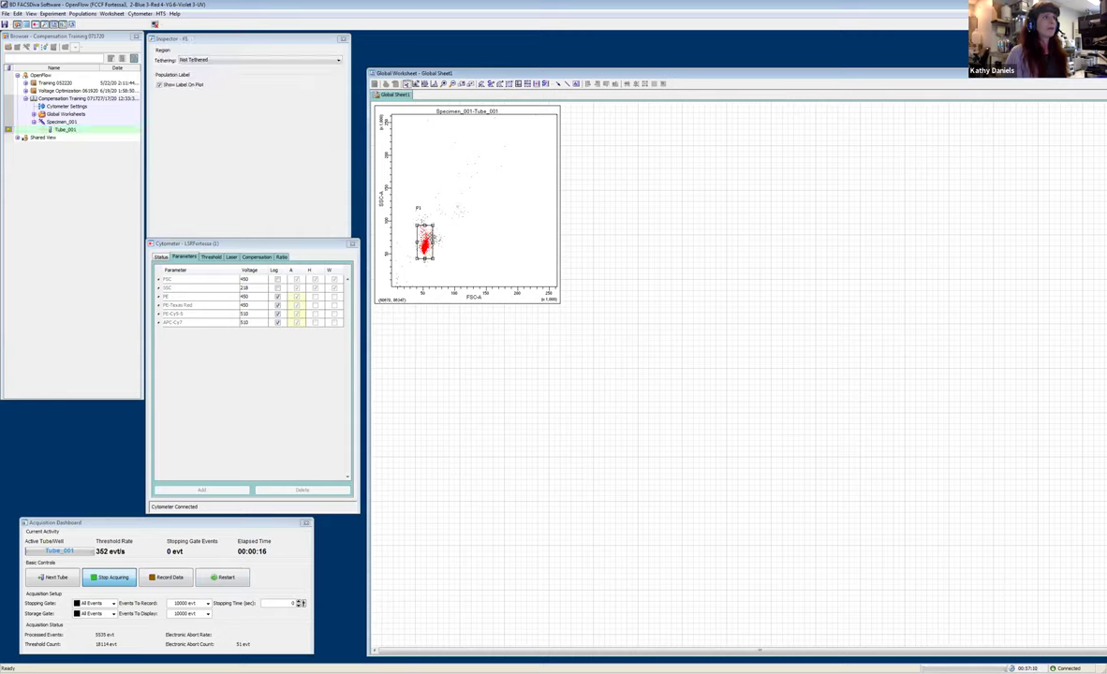
right_click(418, 227)
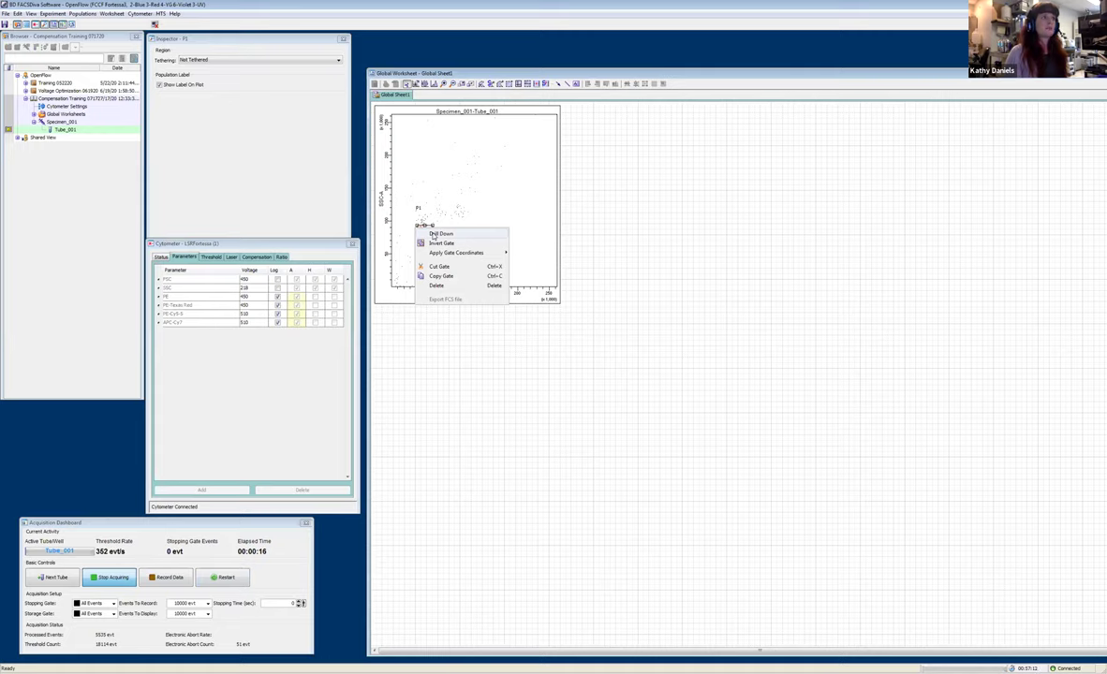
click(433, 235)
drag(443, 298, 599, 298)
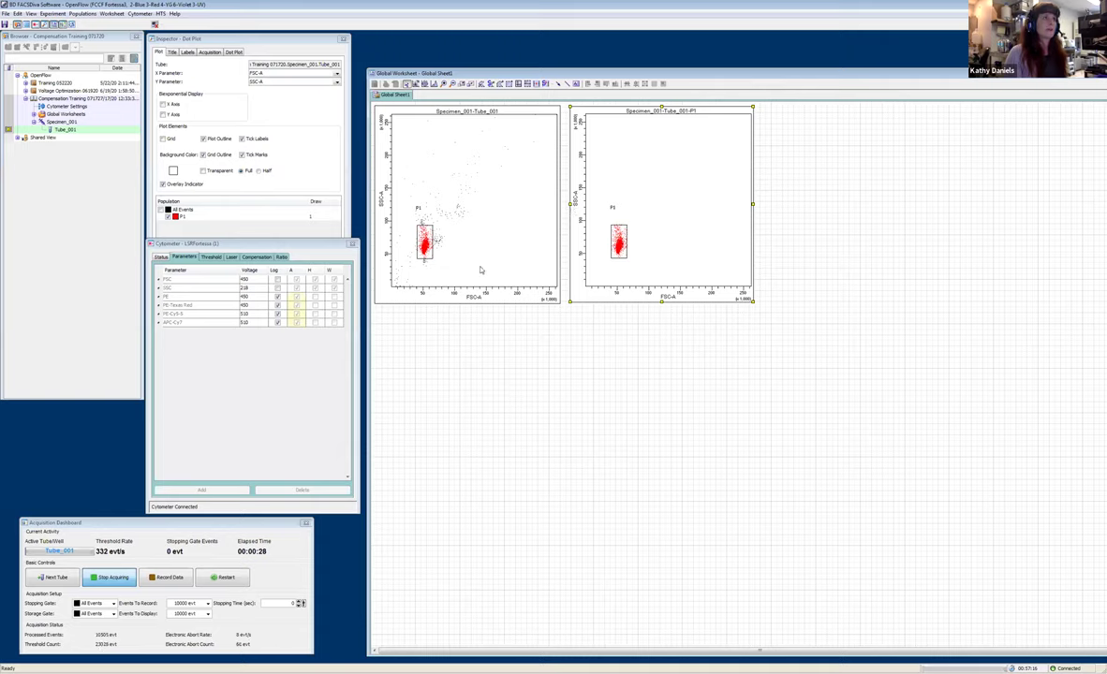
- Show the population hierarchy for the gated plot and place it on the worksheet to the right of both plots
right_click(609, 298)
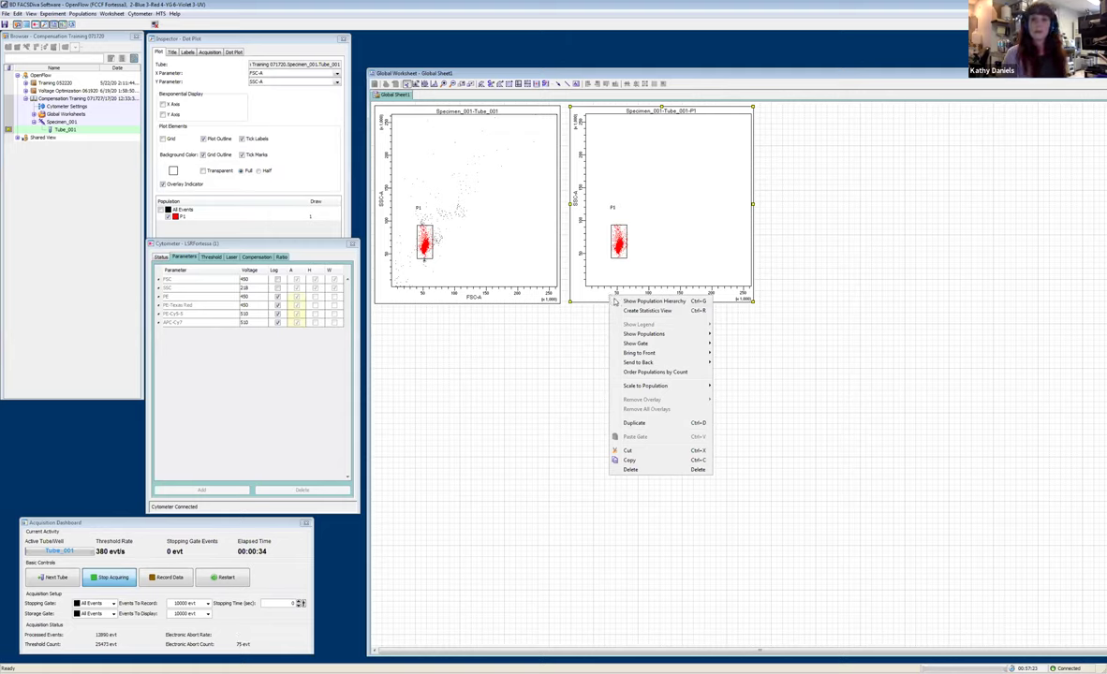
click(618, 301)
drag(519, 151, 974, 251)
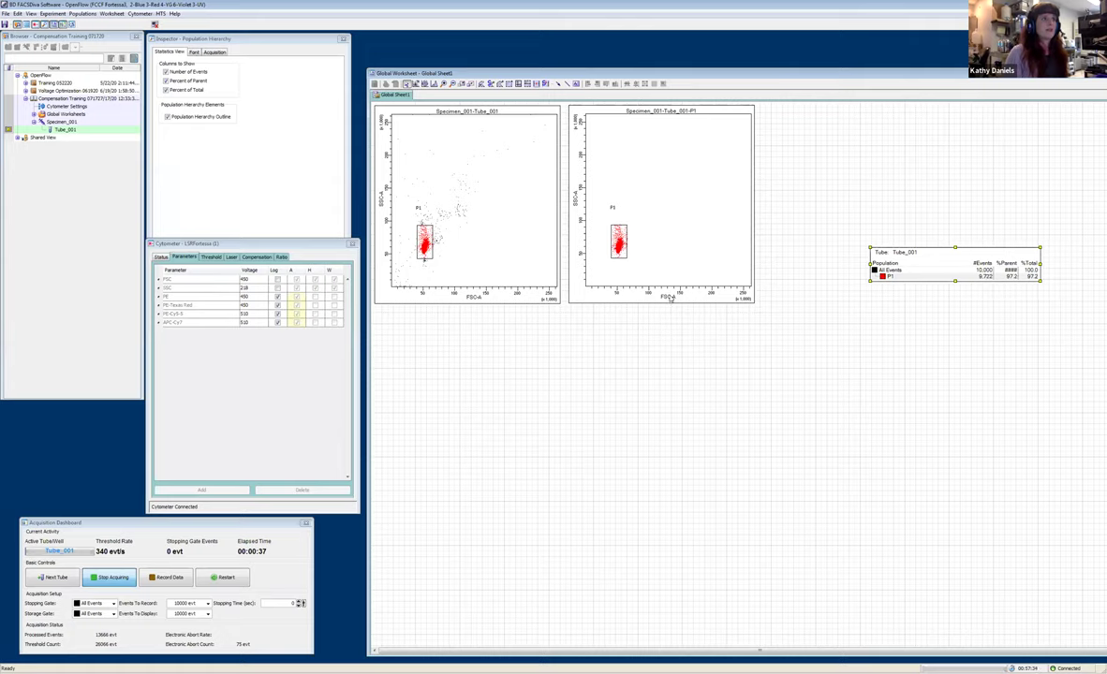
- Change the gated plot's Y axis to FSC-H and draw a polygon gate around the diagonal population
click(577, 200)
click(584, 214)
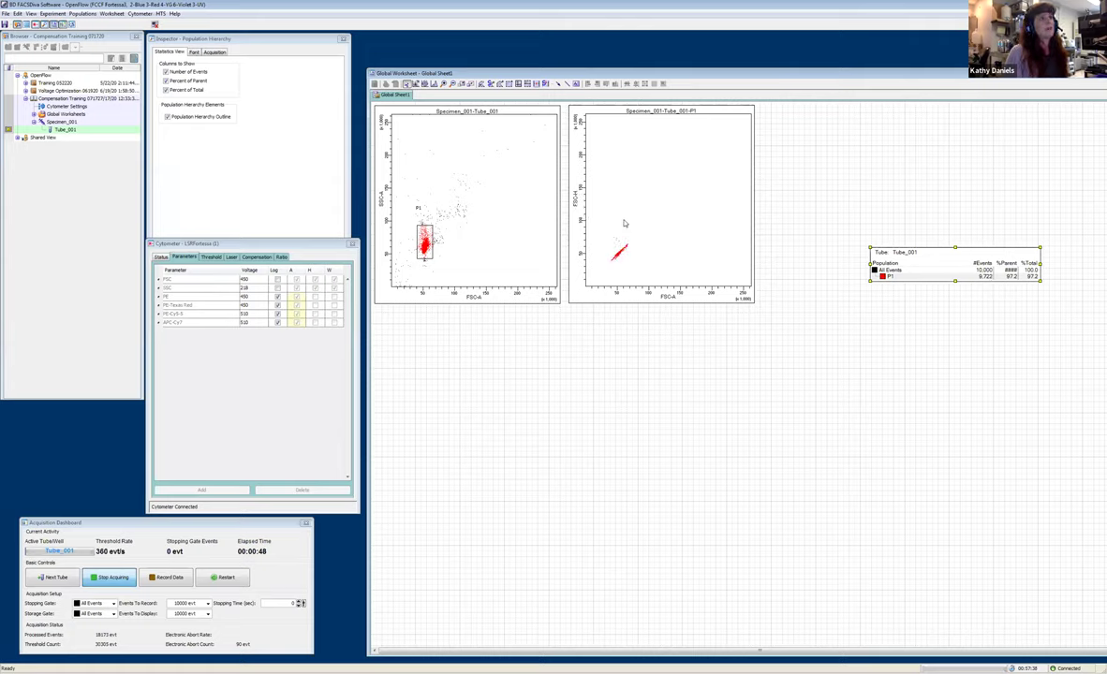
click(502, 84)
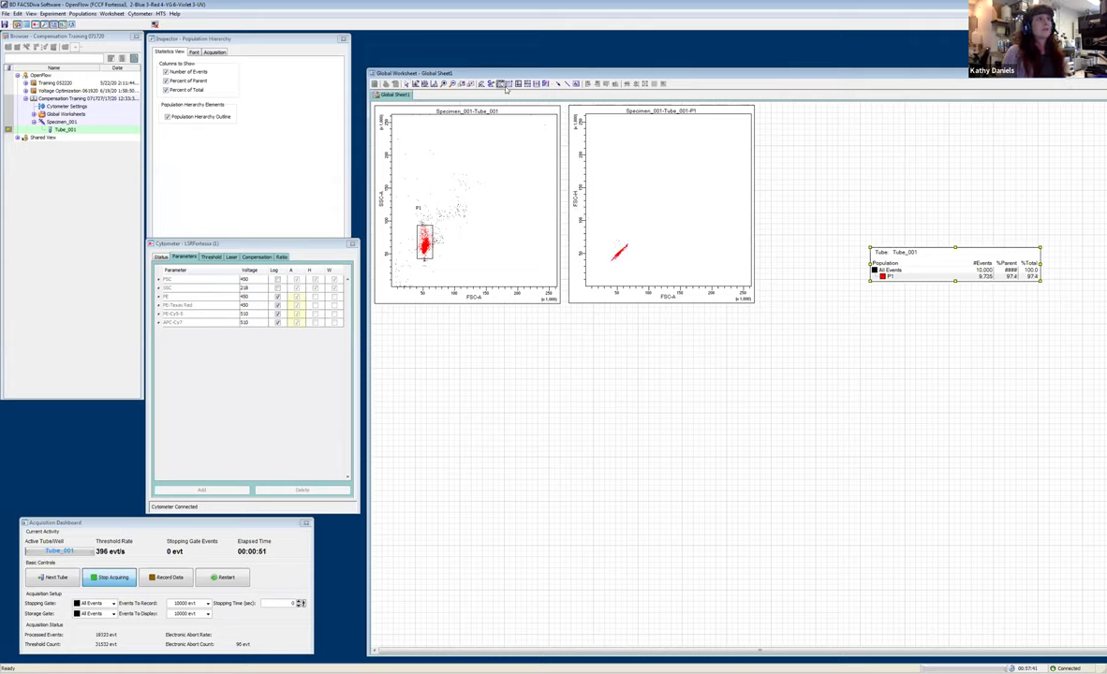
click(602, 255)
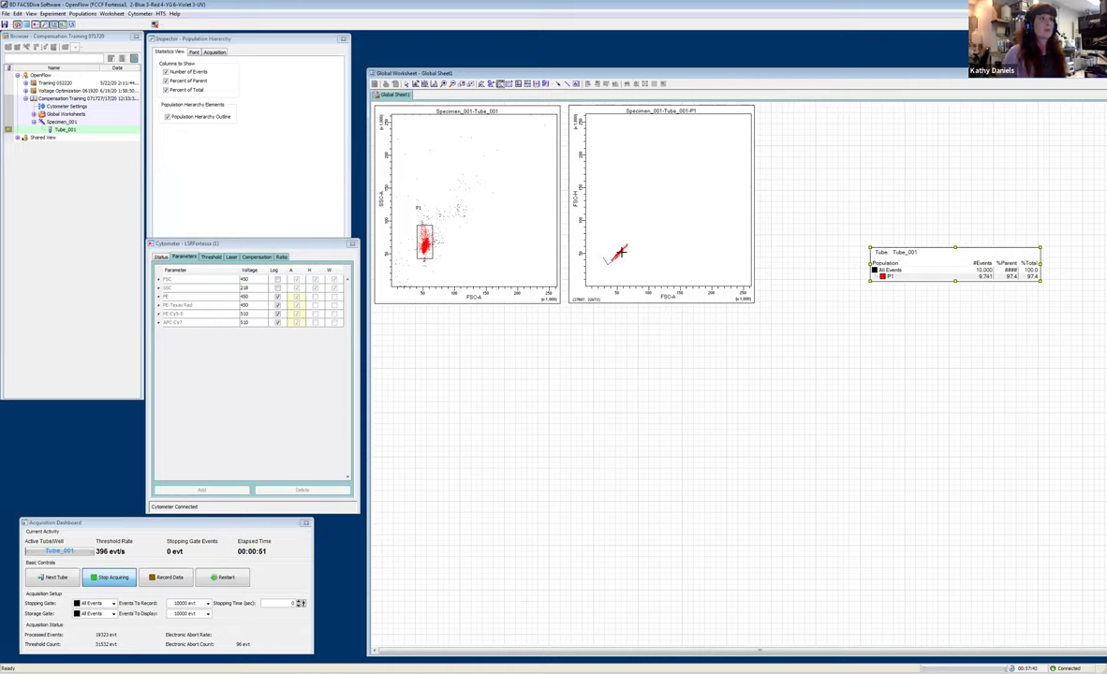
click(634, 242)
click(625, 231)
click(611, 234)
click(602, 256)
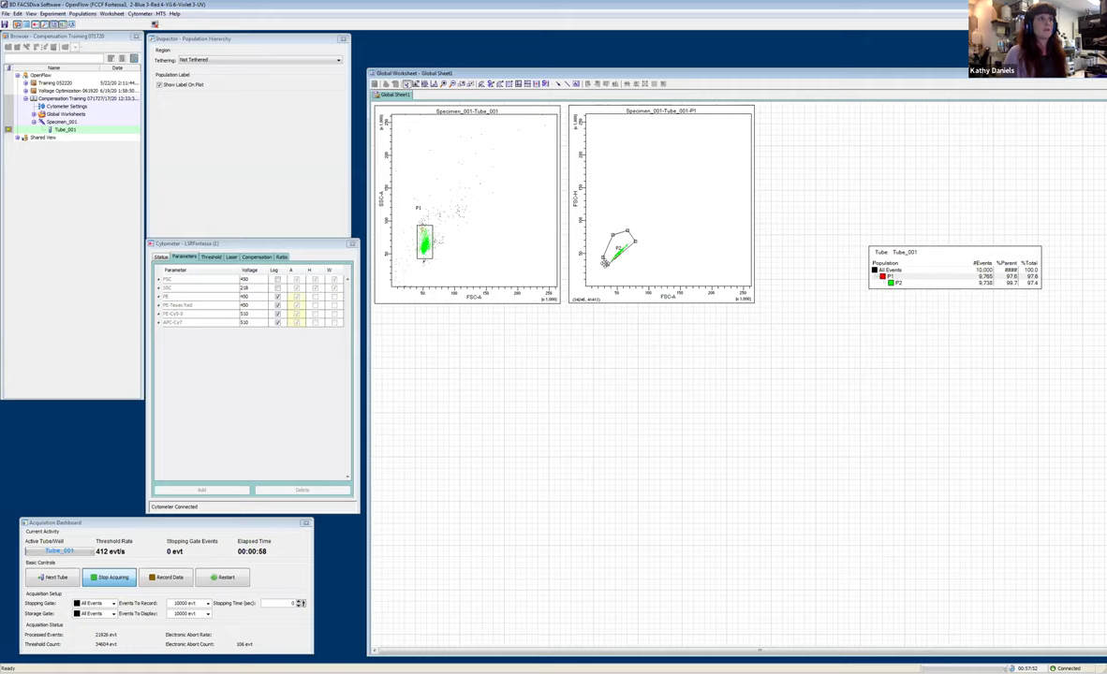
click(634, 242)
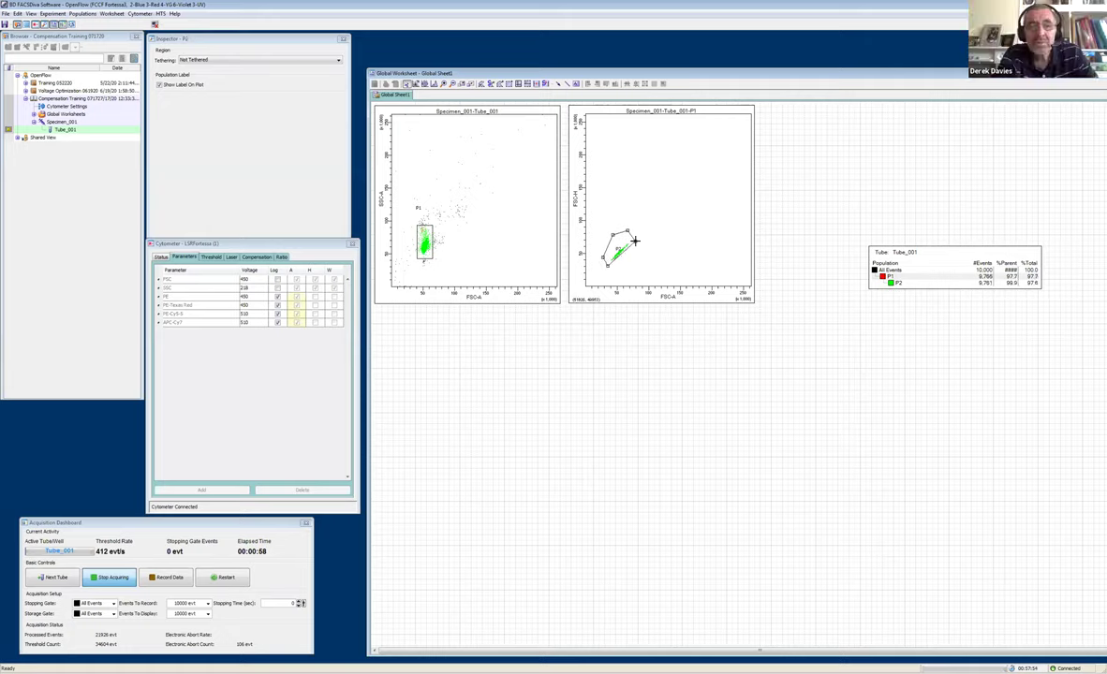
- Move the P2 label above its polygon gate and fine-tune the gate's corners around the diagonal population
drag(622, 240, 619, 228)
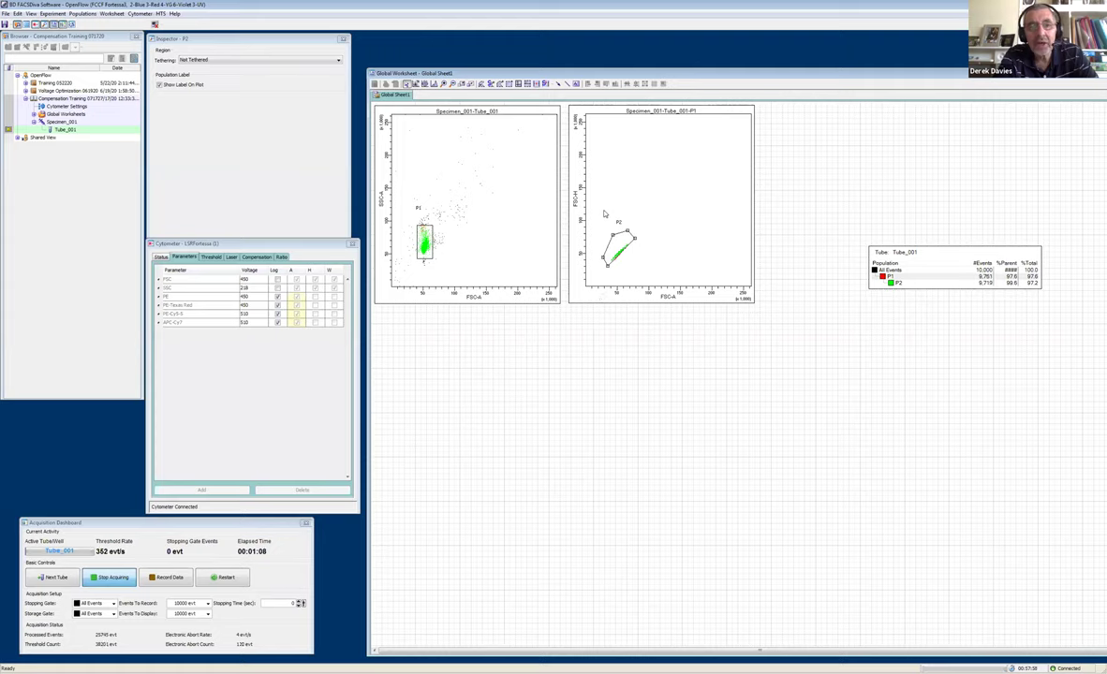
click(573, 248)
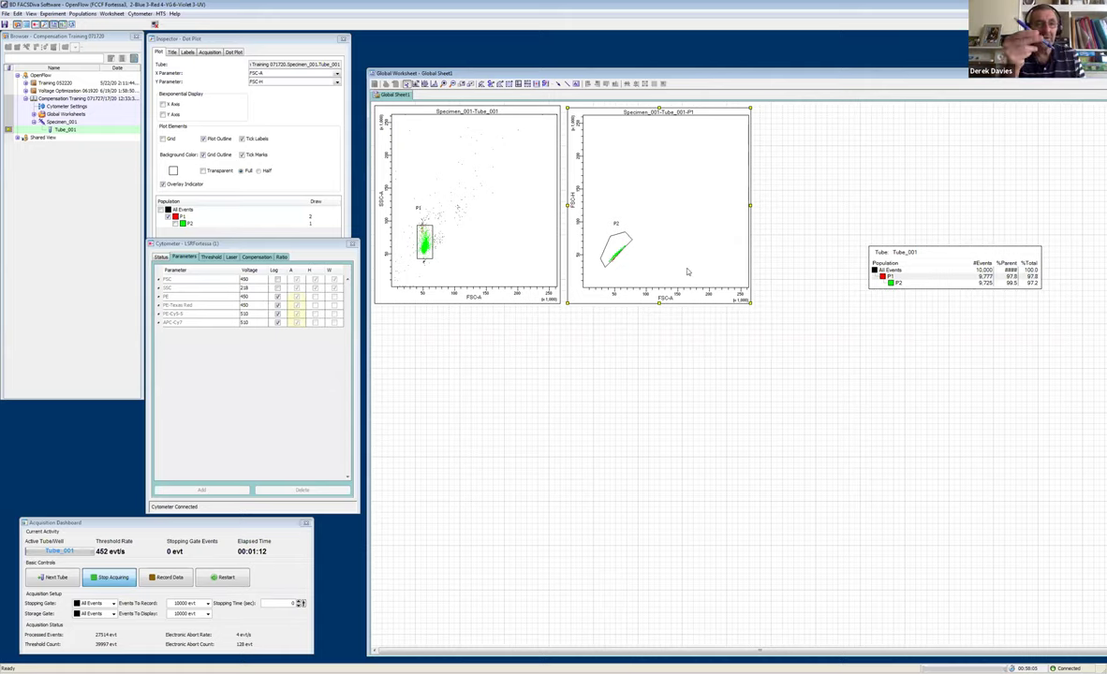
click(631, 240)
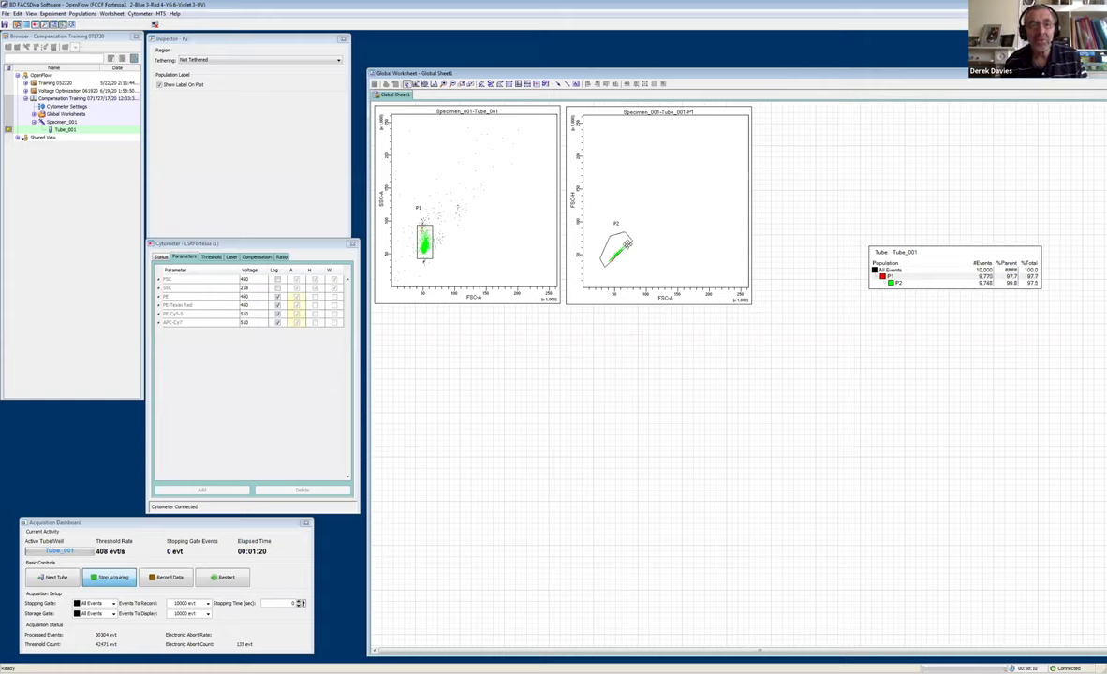
drag(633, 241, 633, 240)
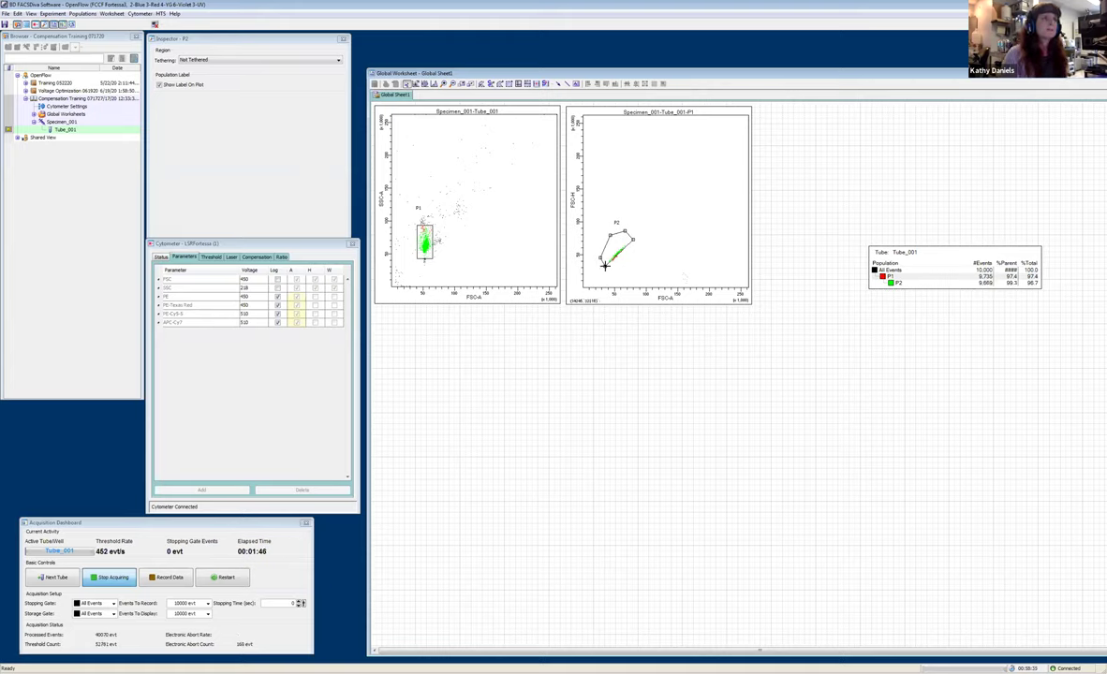
click(605, 267)
click(603, 267)
- Change the P2 population's colour to blue and move the population hierarchy below the plots
click(891, 283)
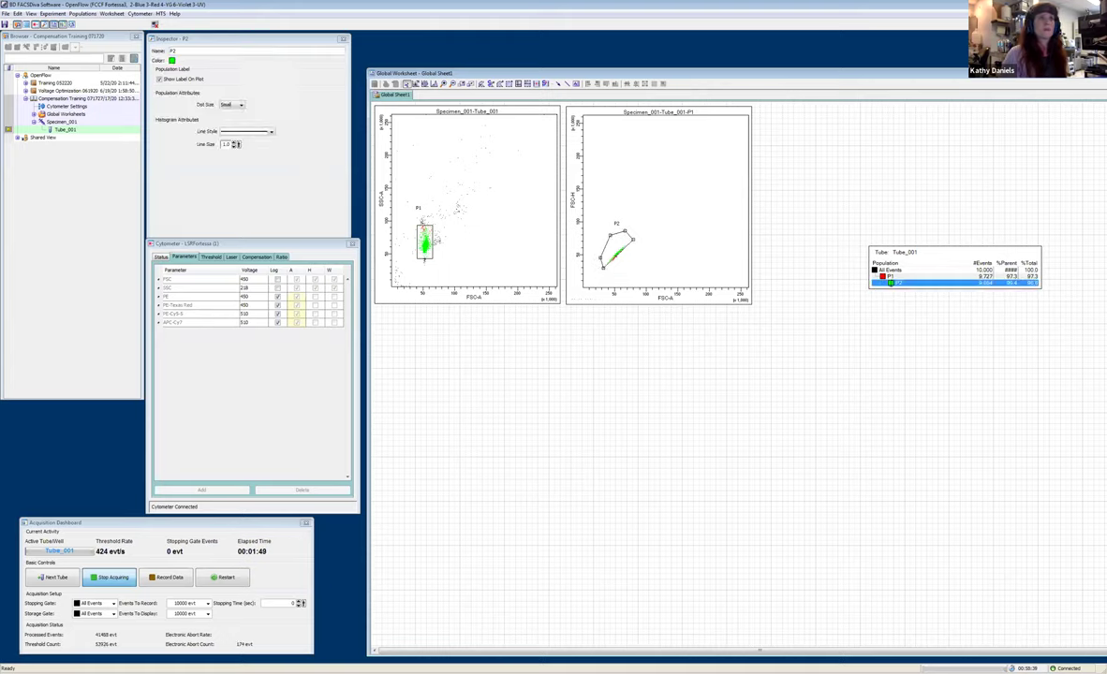
click(891, 283)
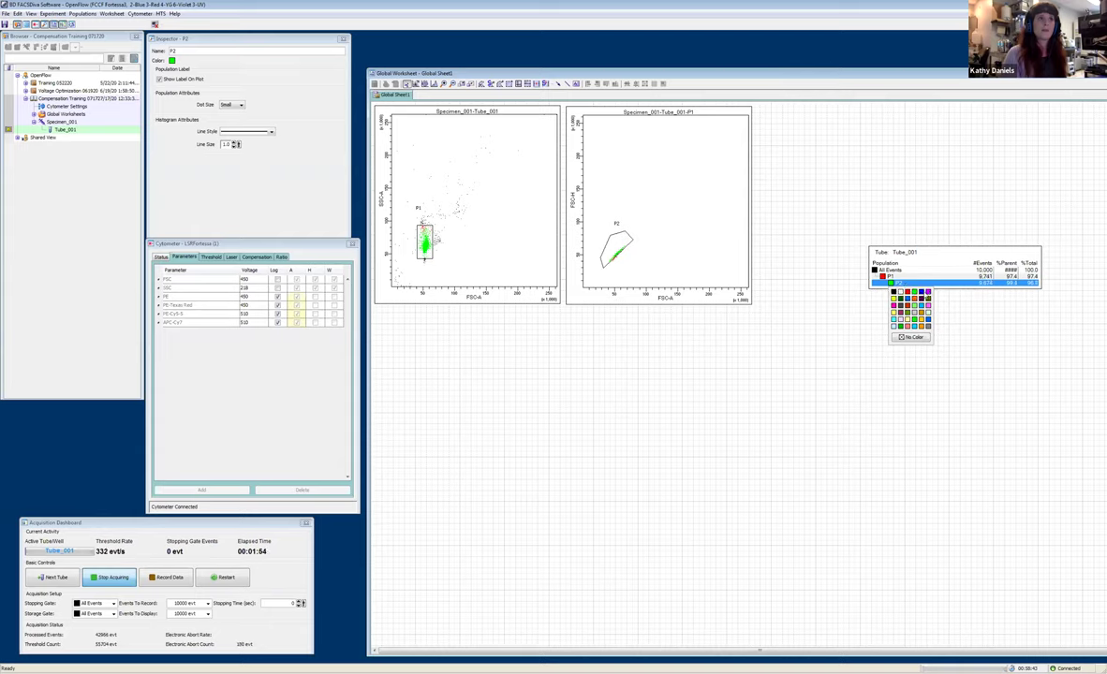
click(921, 293)
drag(922, 255, 934, 368)
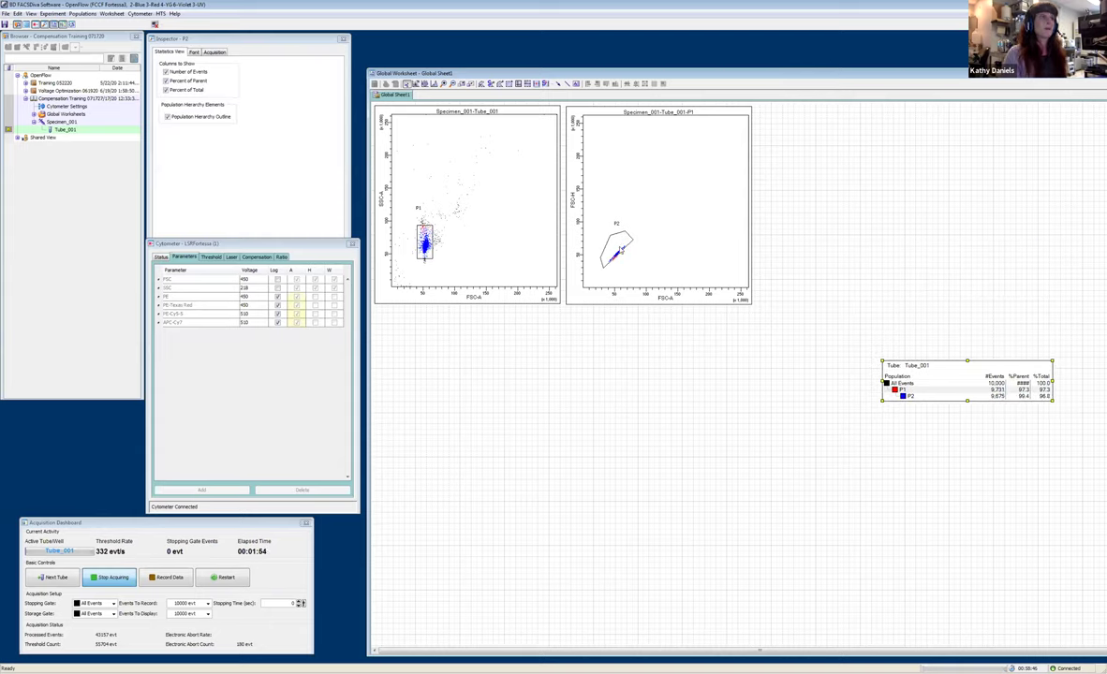
- Drill down into the P2 gate and place the new plot beside the second plot, forming a row of three
click(621, 252)
right_click(621, 249)
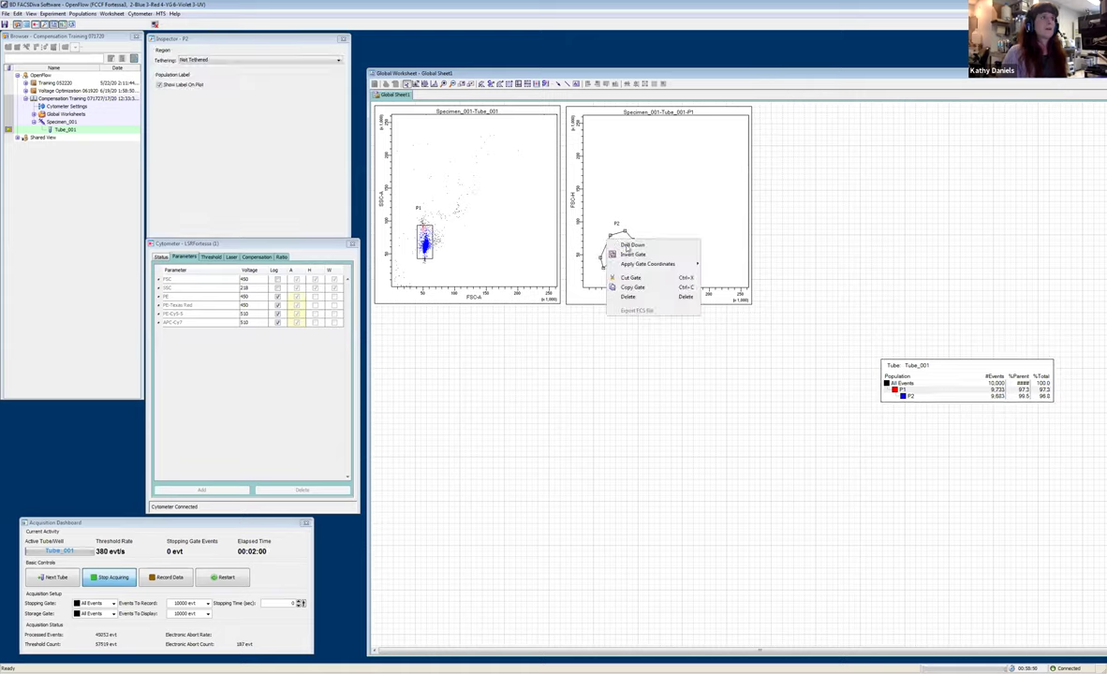
click(629, 245)
drag(601, 306, 782, 299)
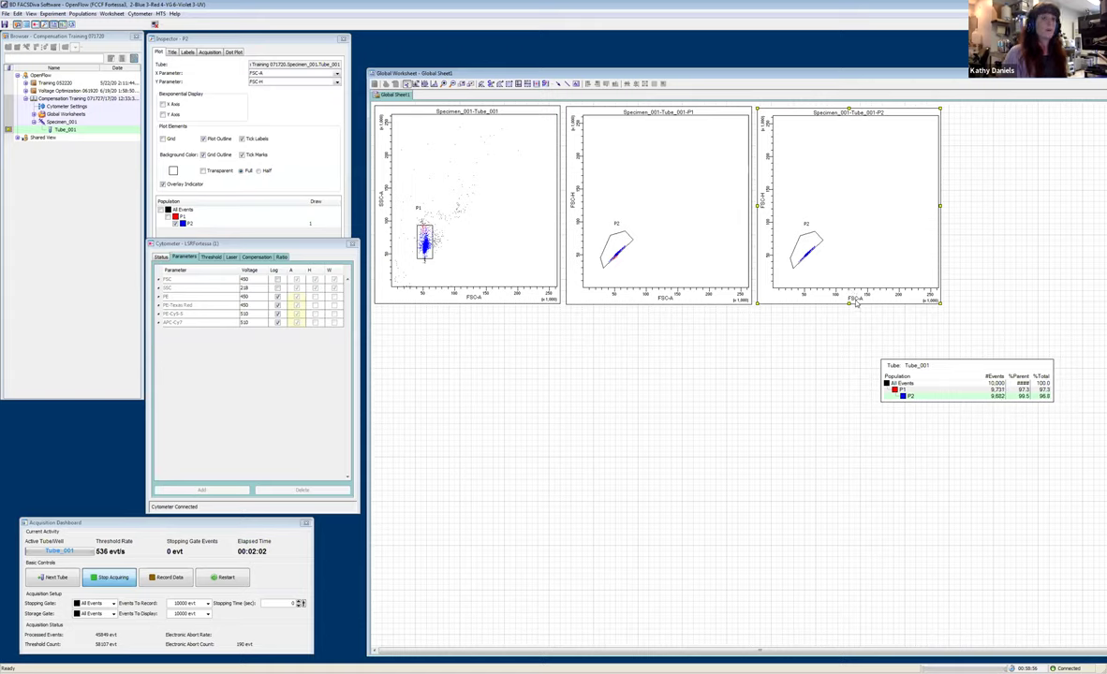
- Set the P2 plot's X axis to PE-A and its Y axis to PE-CF594 PE-Texas Red-A
click(855, 301)
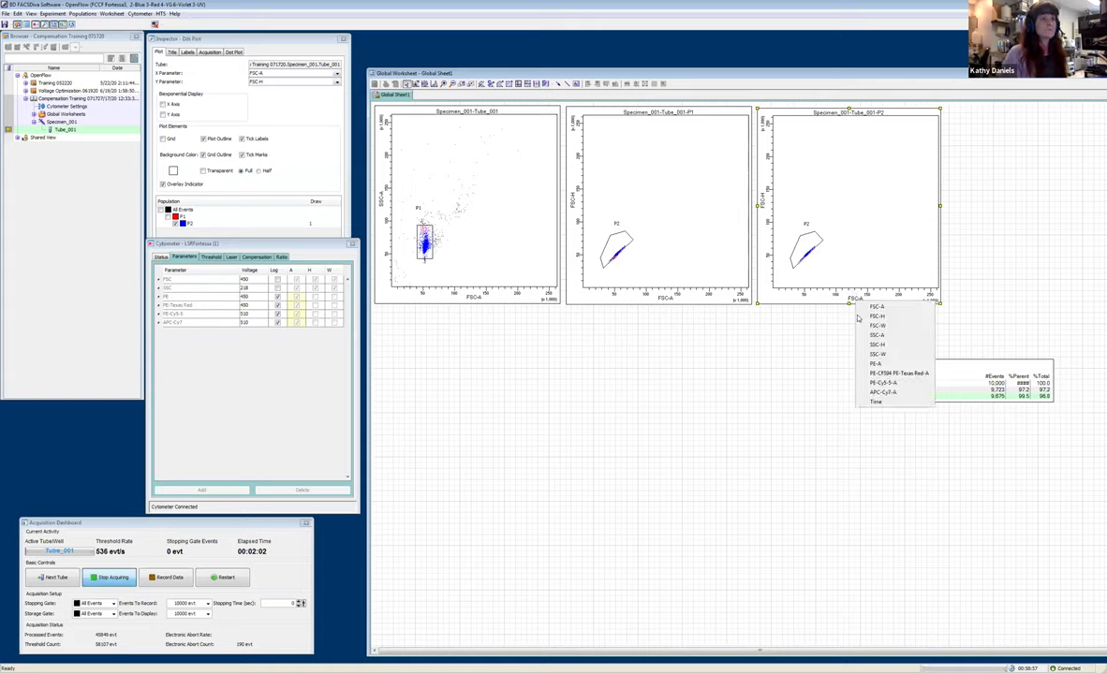
click(874, 364)
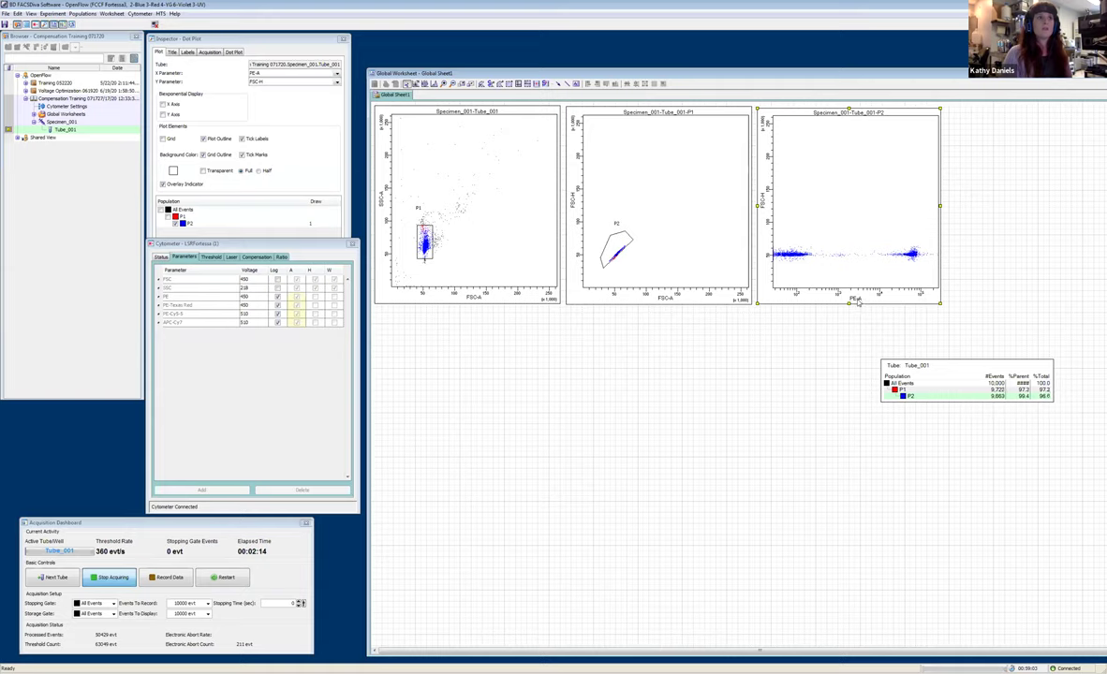
click(765, 207)
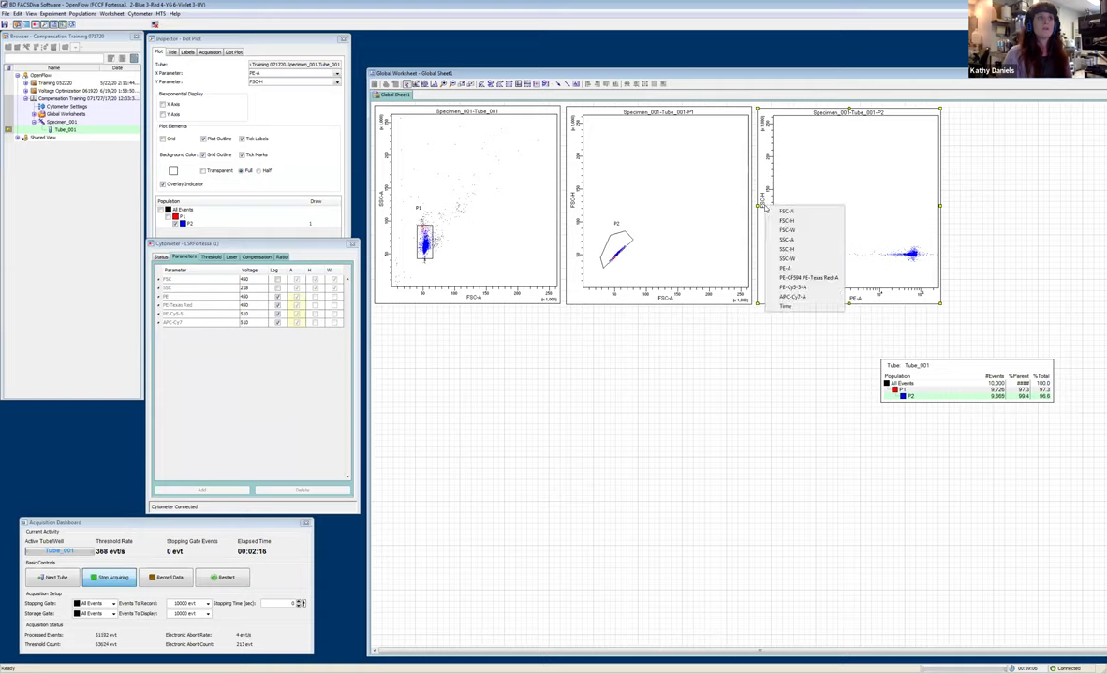
click(789, 278)
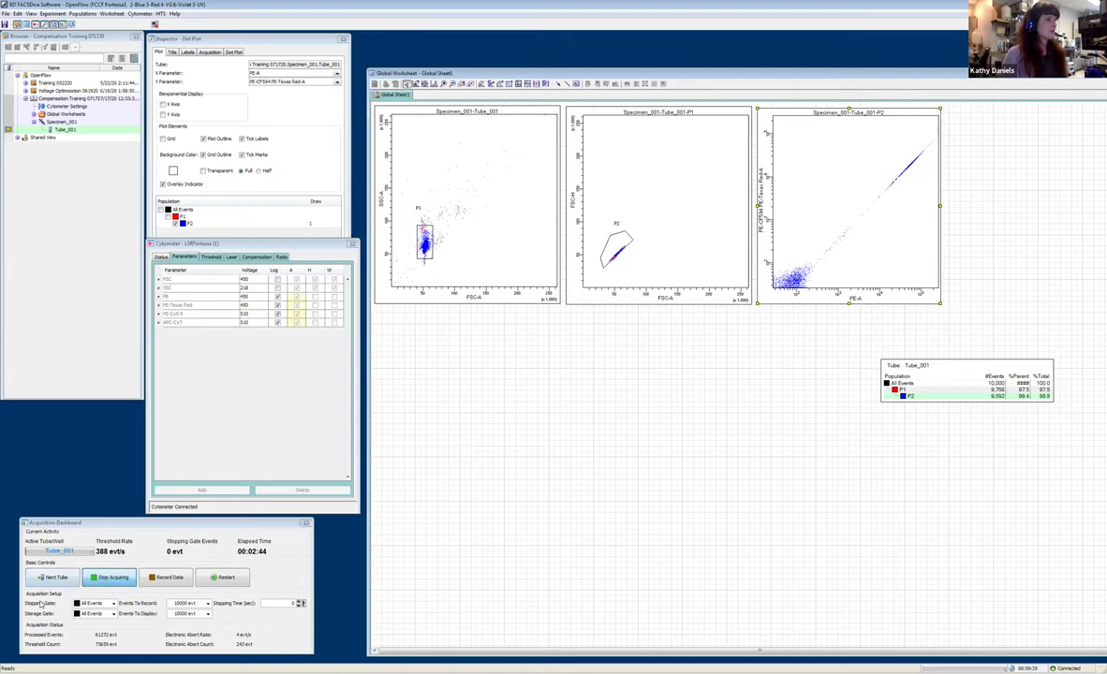
- Set the stopping gate to P2 with 5000 events to record, and record the tube's data
click(113, 603)
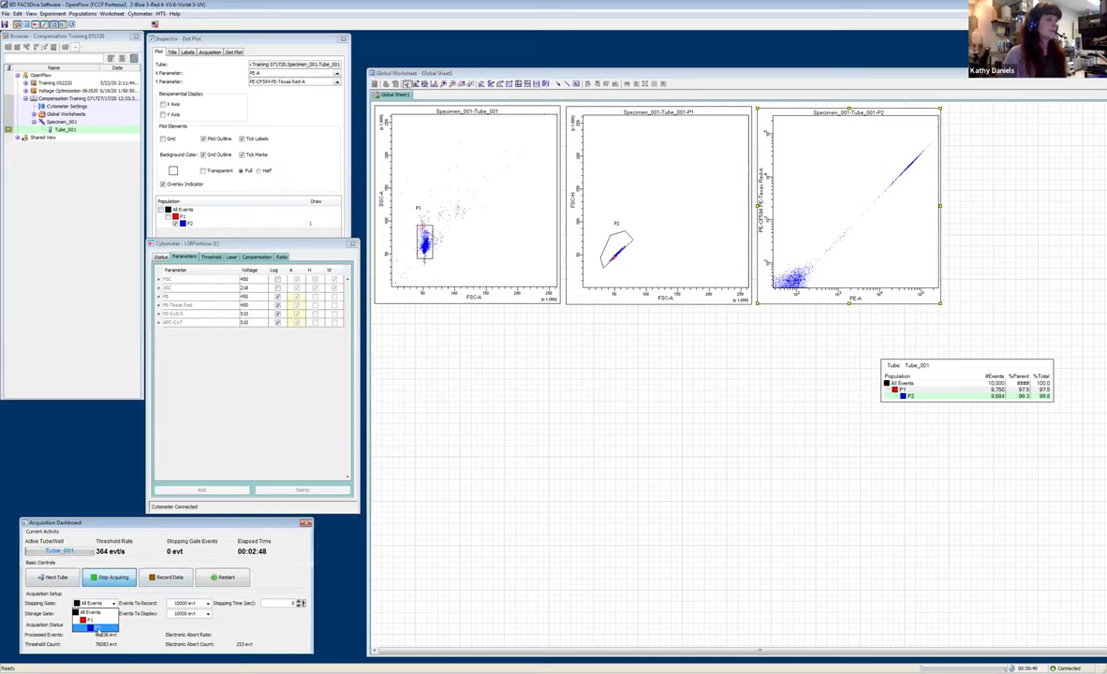
click(93, 627)
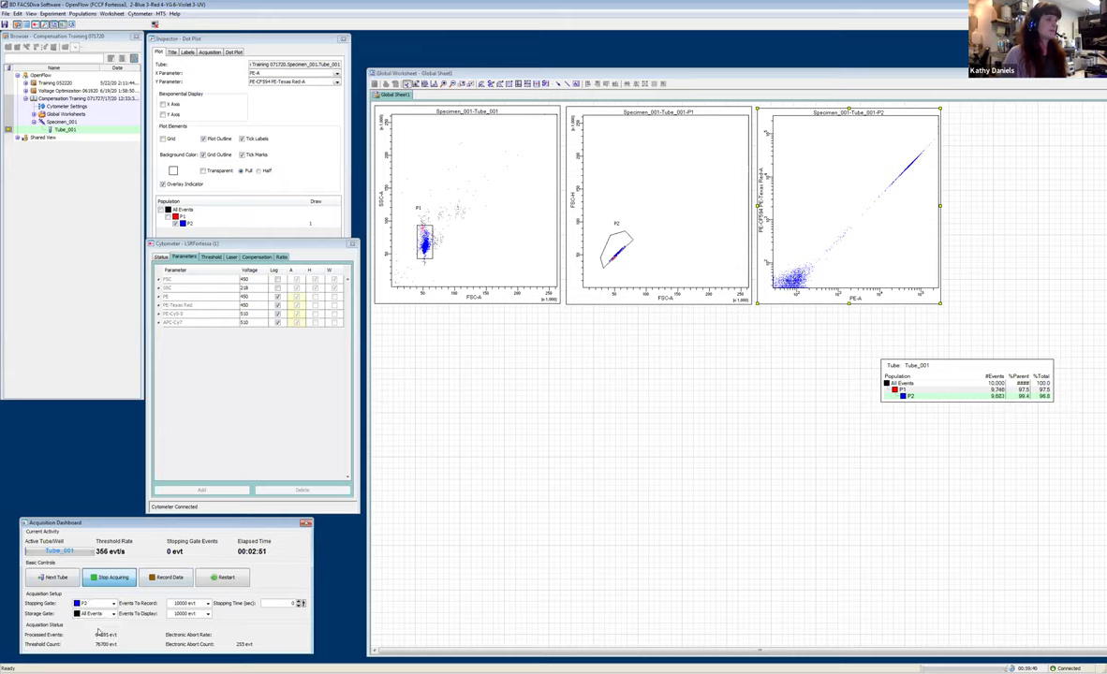
double_click(176, 603)
text(5000)
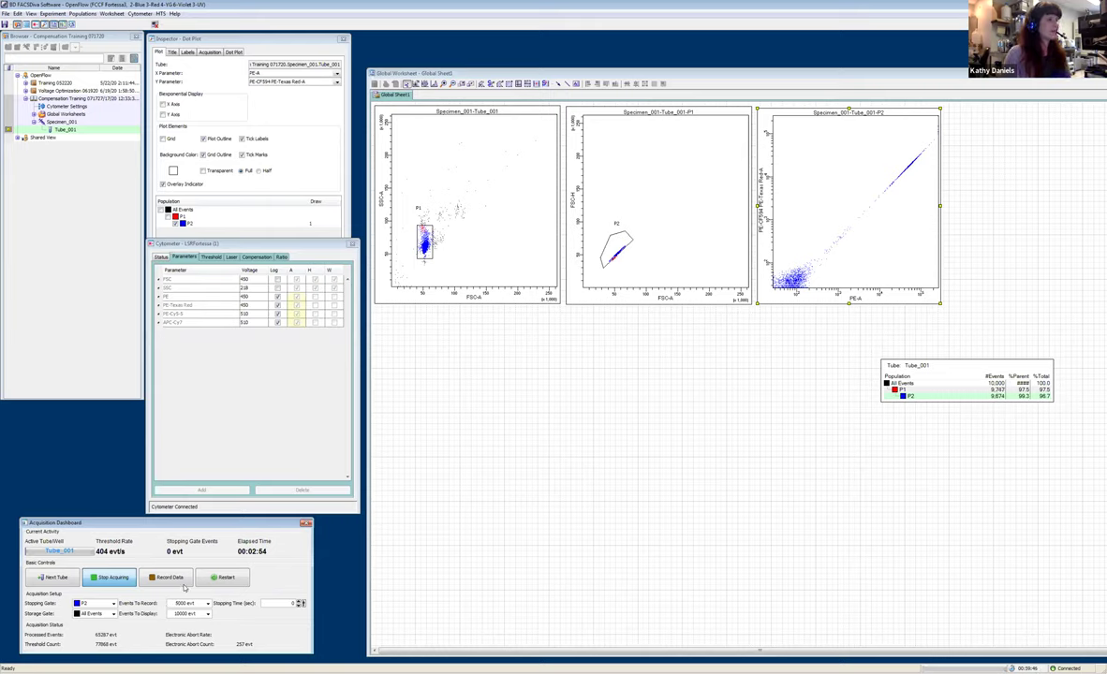
click(167, 577)
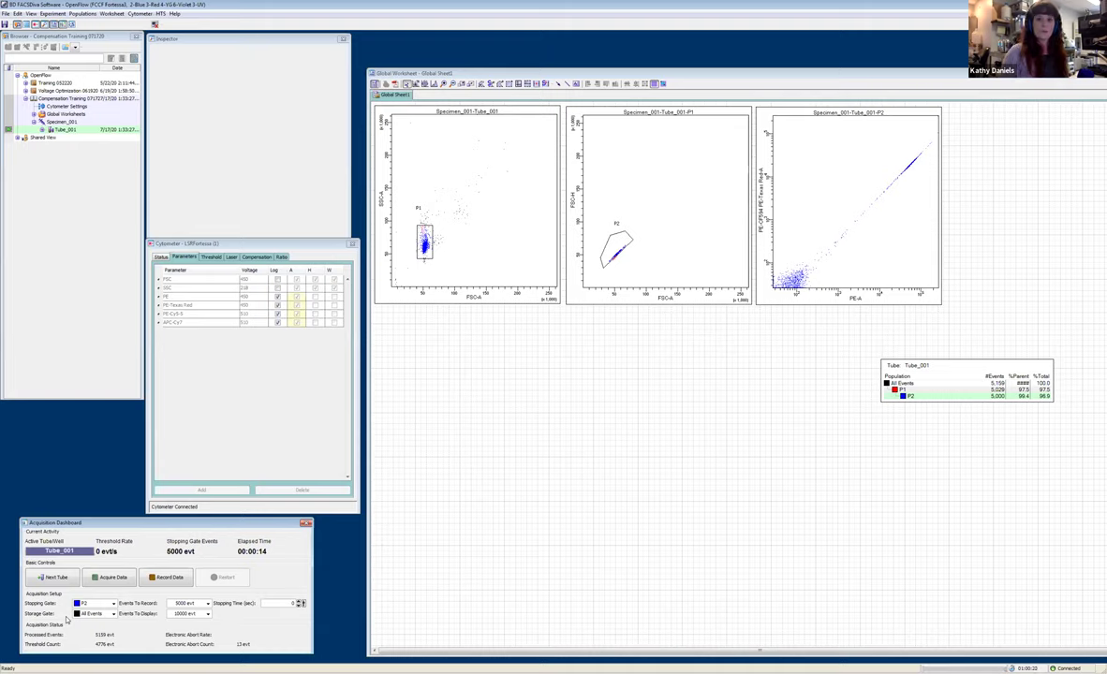
- Draw rectangular gates around the negative cluster and the bright positive population in the PE-A versus PE-Texas Red plot
click(823, 226)
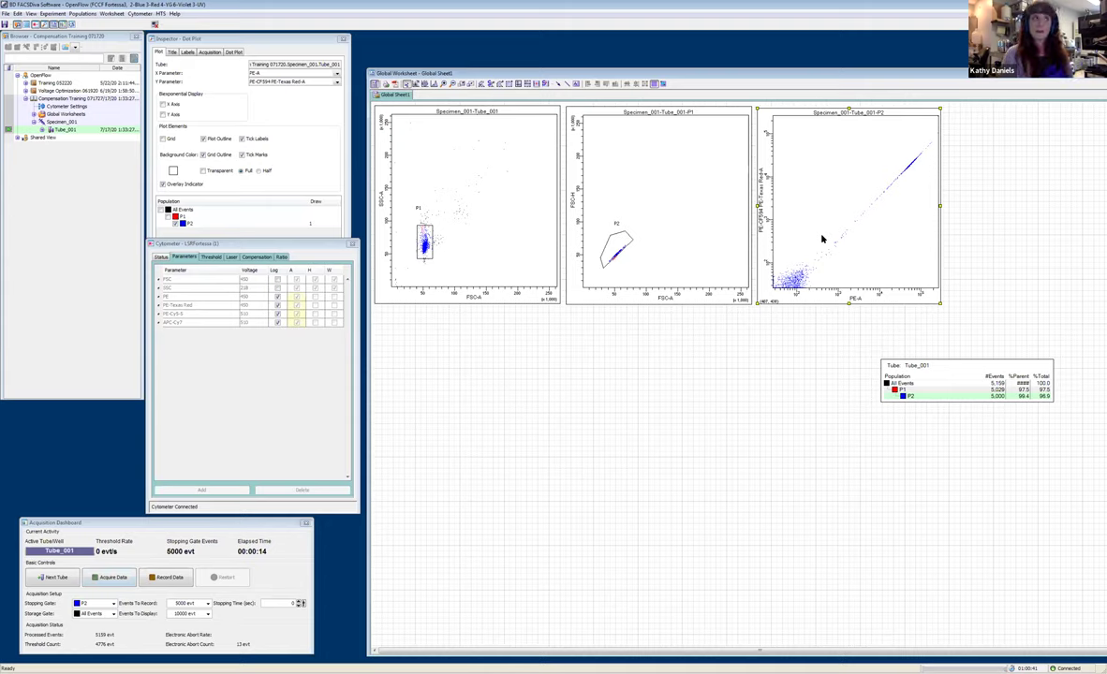
click(509, 84)
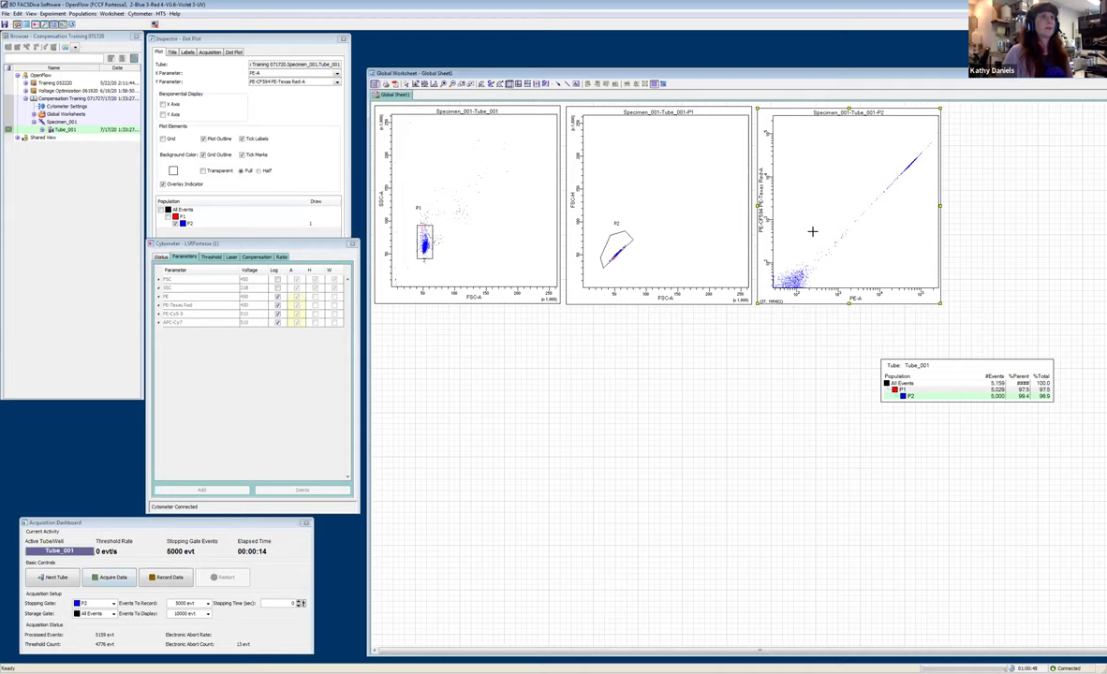
drag(813, 225, 772, 269)
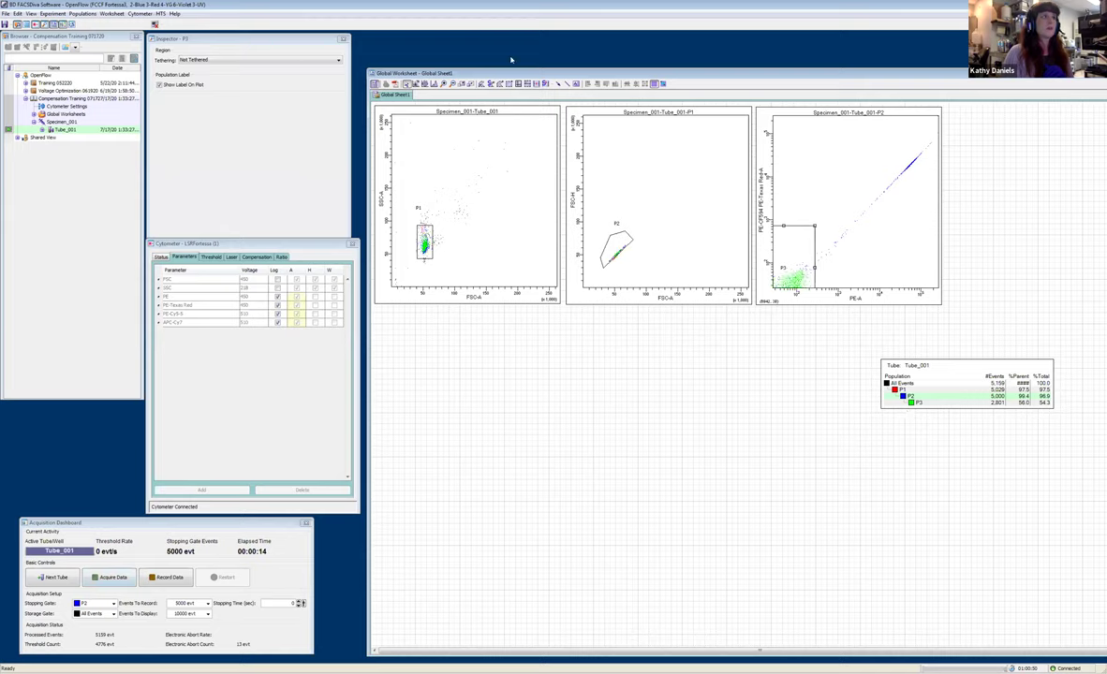
click(509, 85)
drag(879, 129, 939, 296)
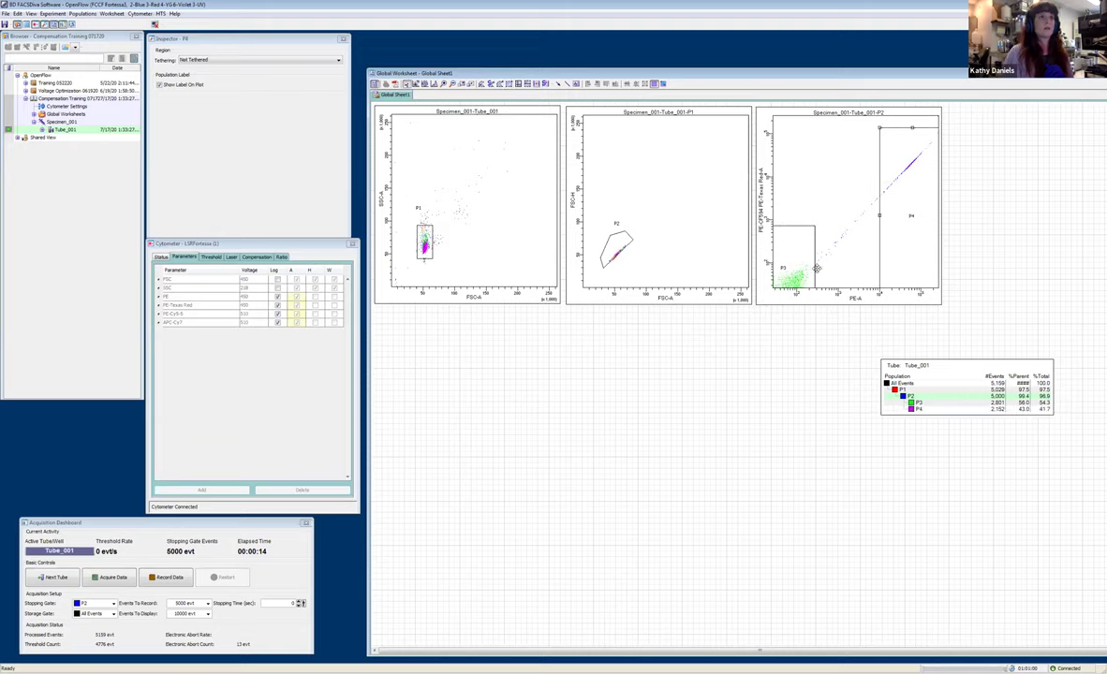
click(782, 258)
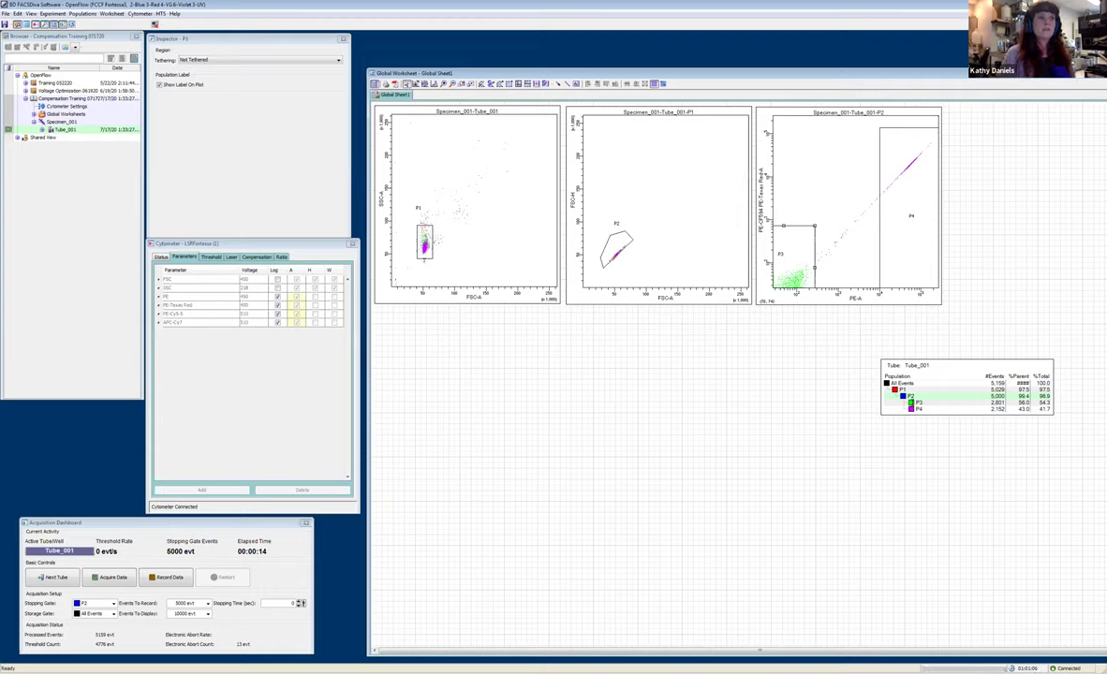
- Select all three dot plots together and set their background colour to black
click(910, 402)
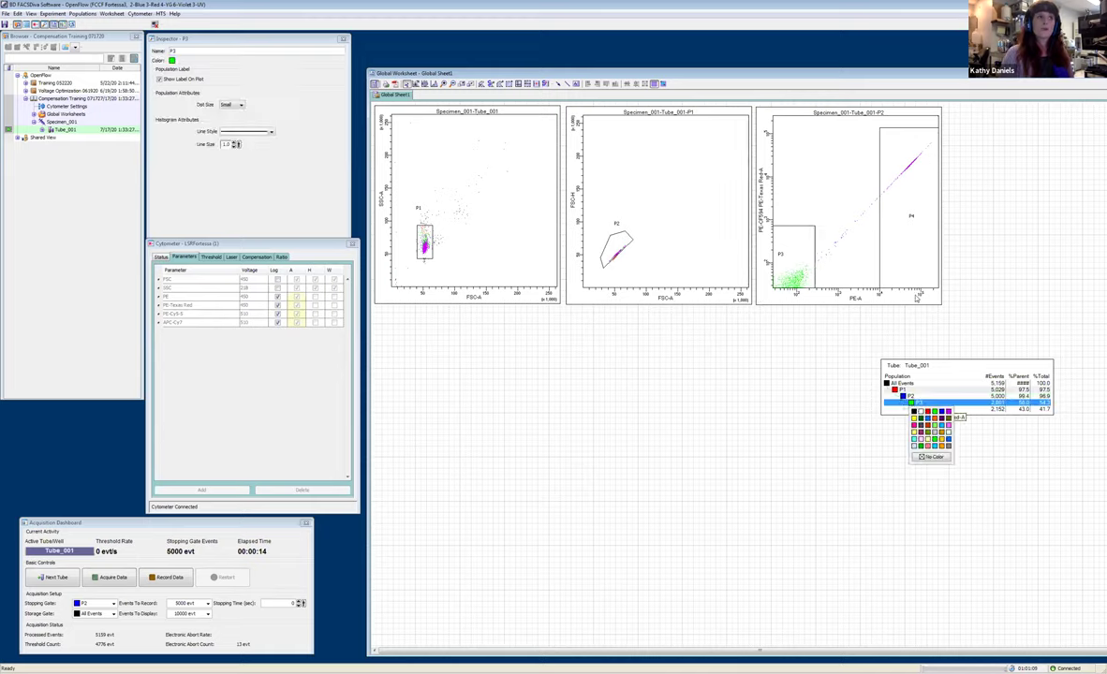
drag(983, 333, 356, 284)
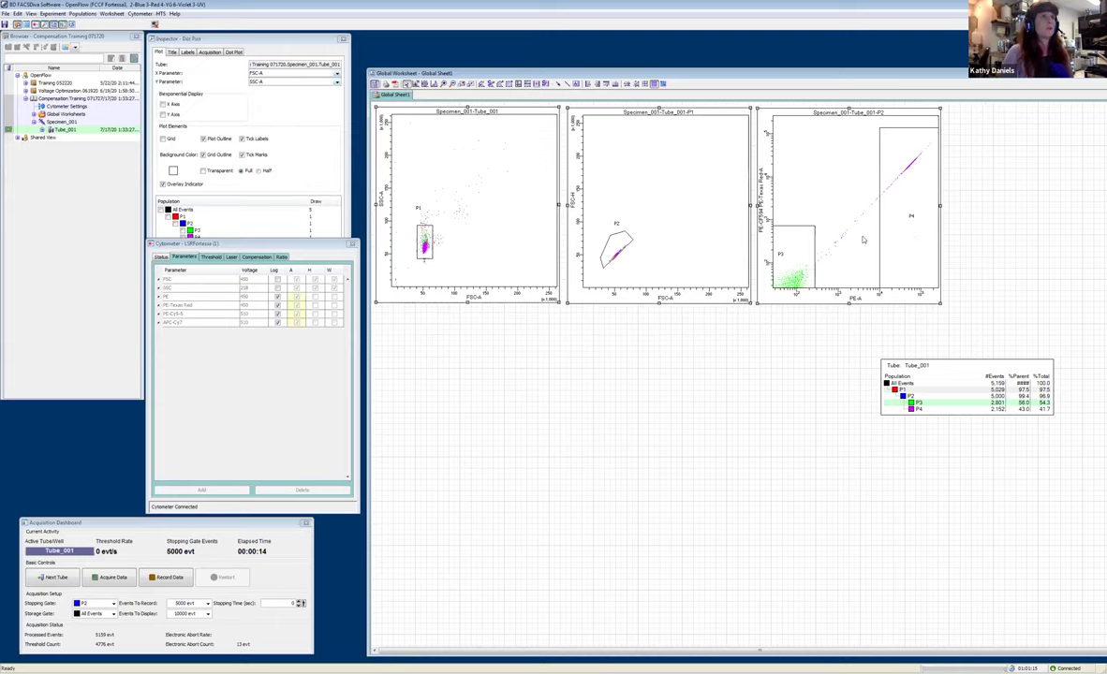
click(166, 39)
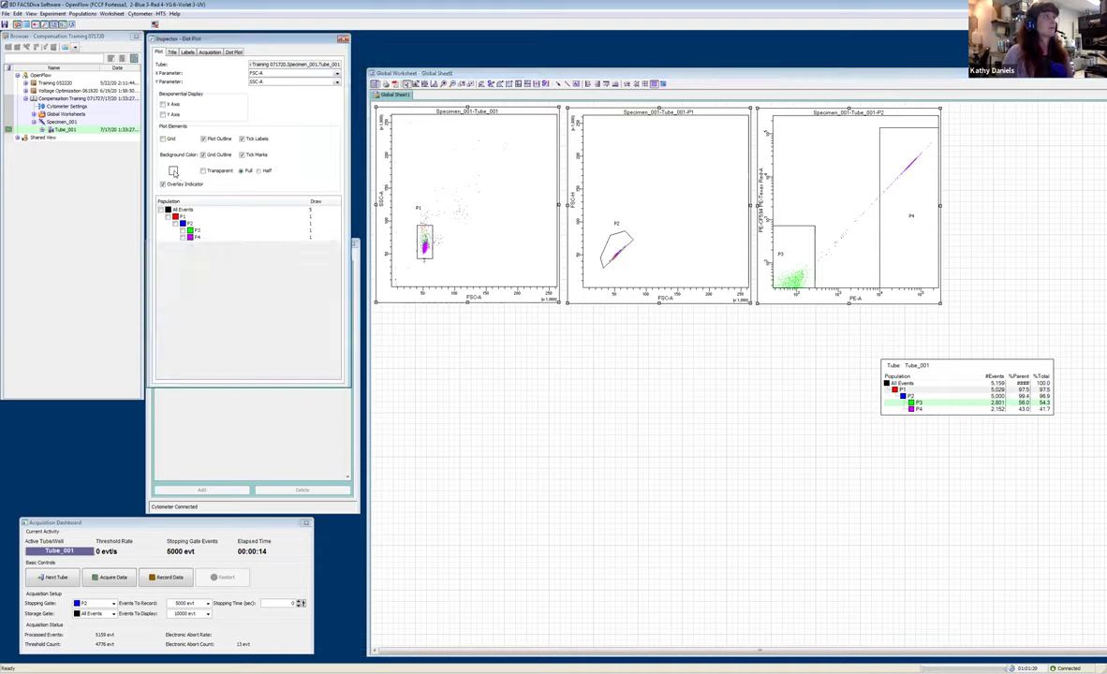
click(172, 171)
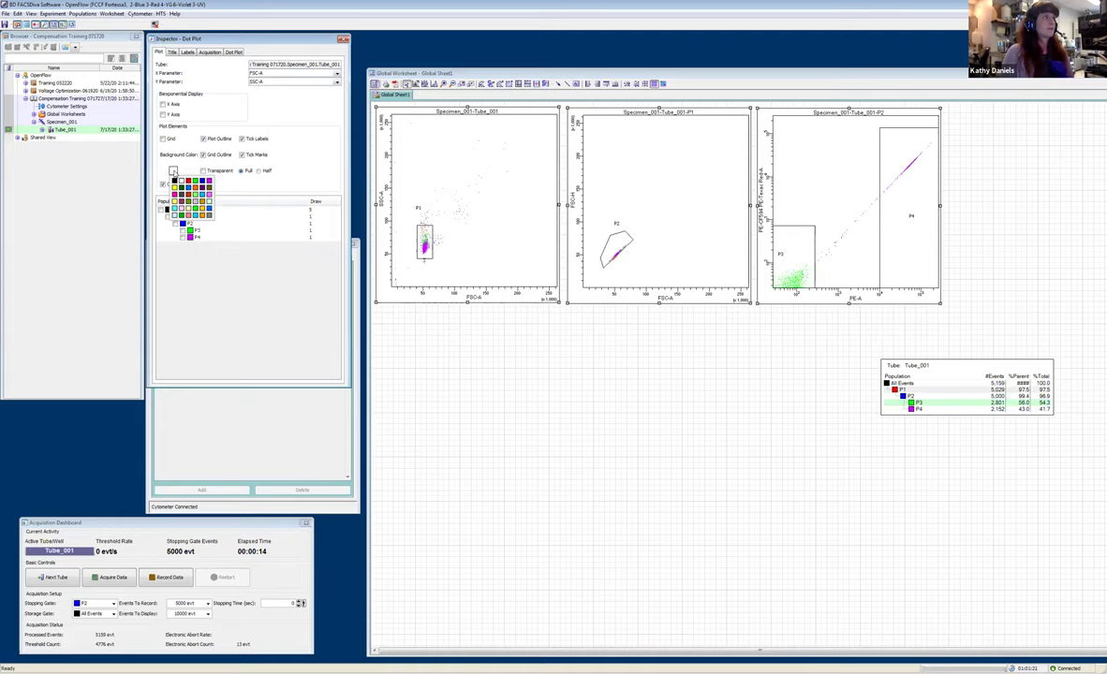
click(174, 180)
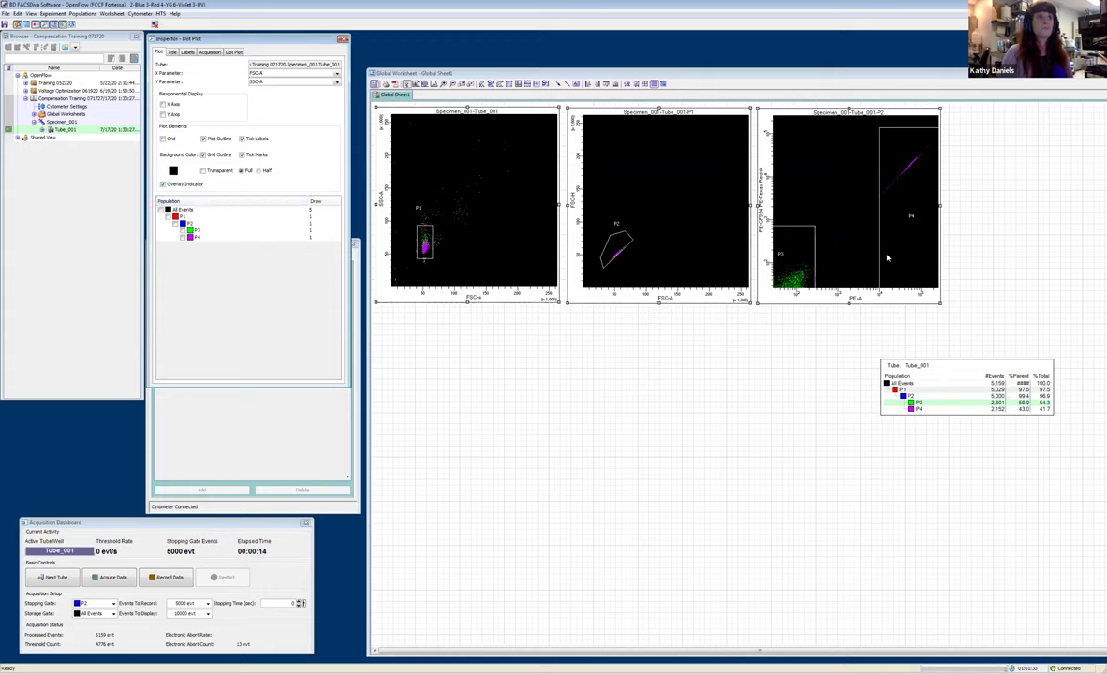
click(817, 331)
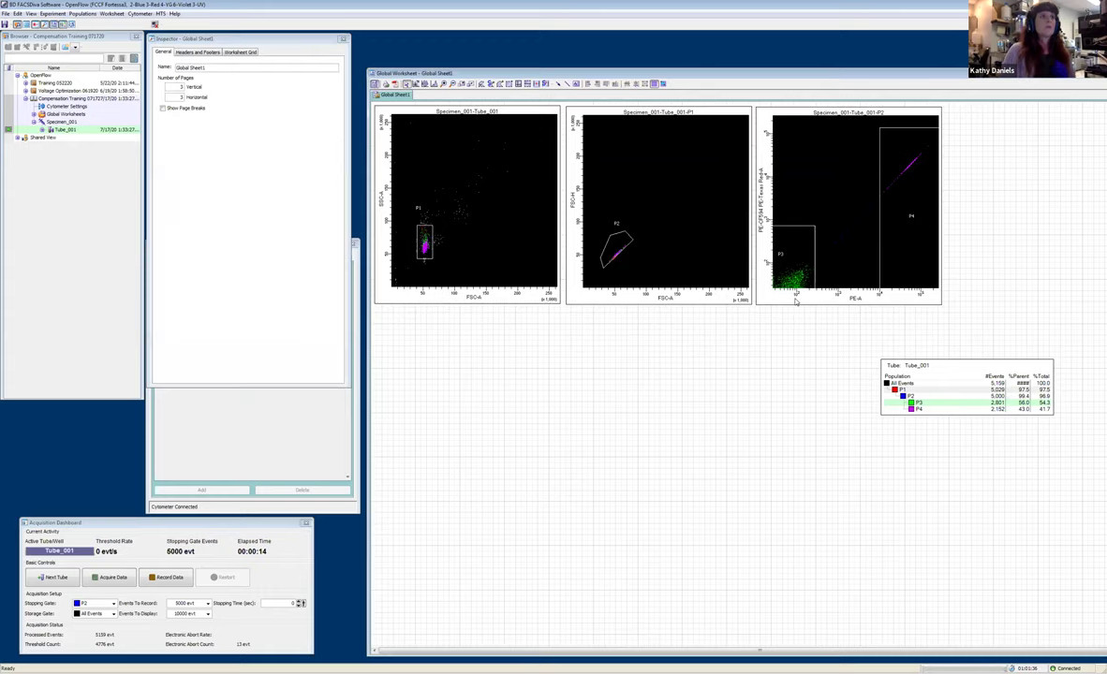
- Lower the P3 gate's upper edge toward the negative cluster and enlarge the P4 gate slightly at its upper-left corner
click(795, 299)
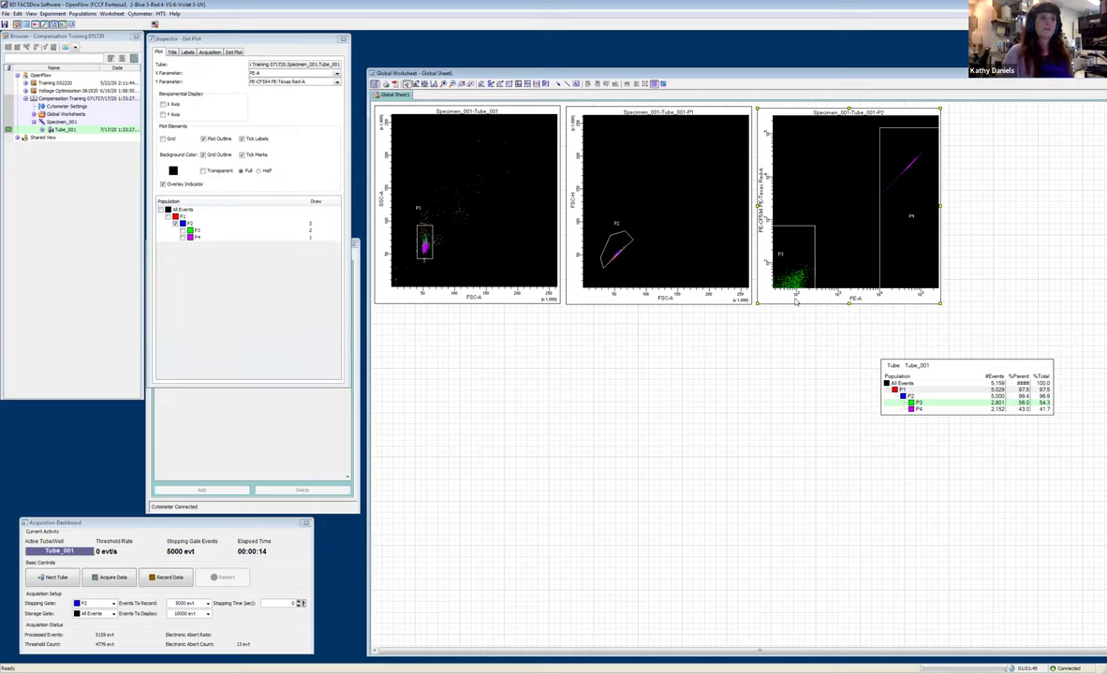
right_click(795, 301)
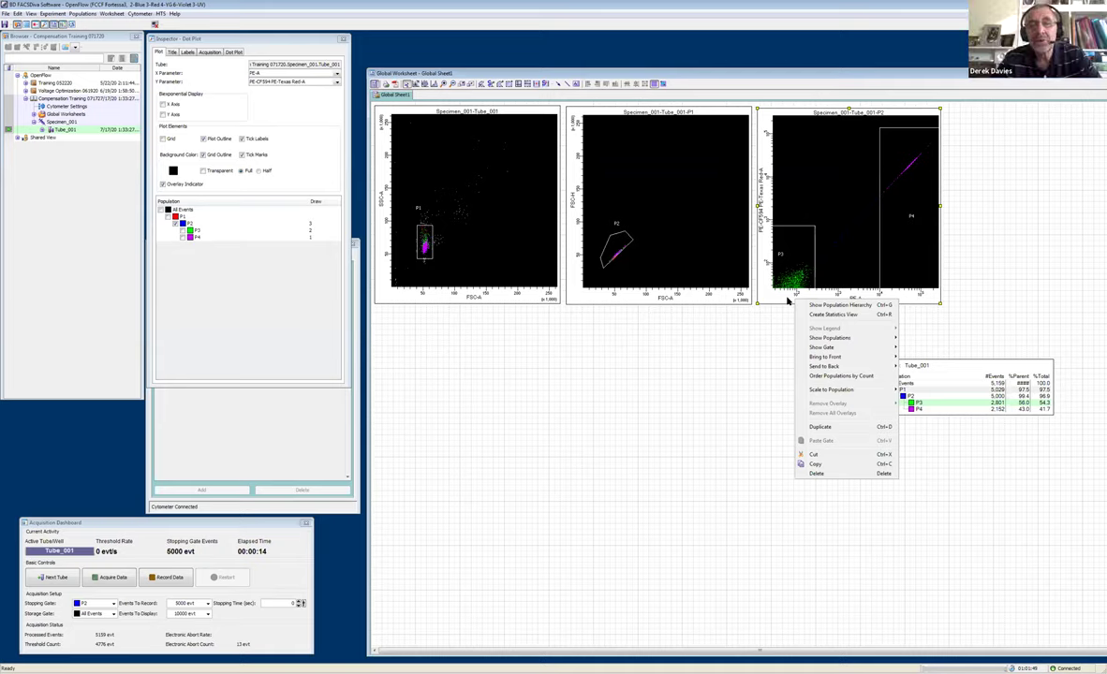
click(881, 202)
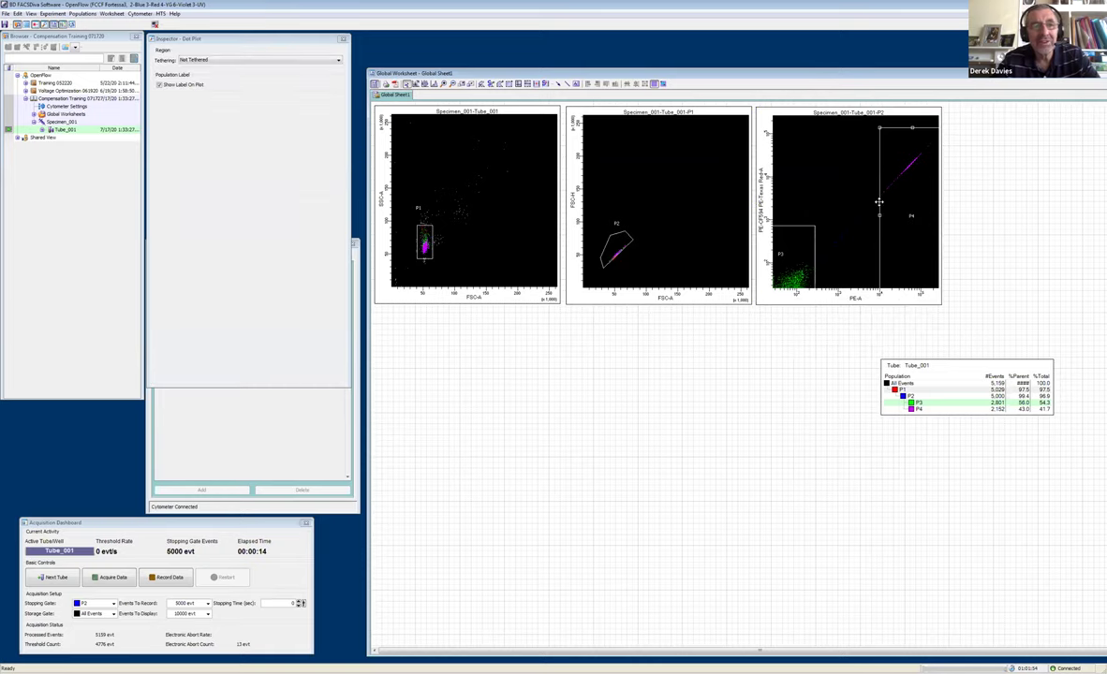
click(813, 230)
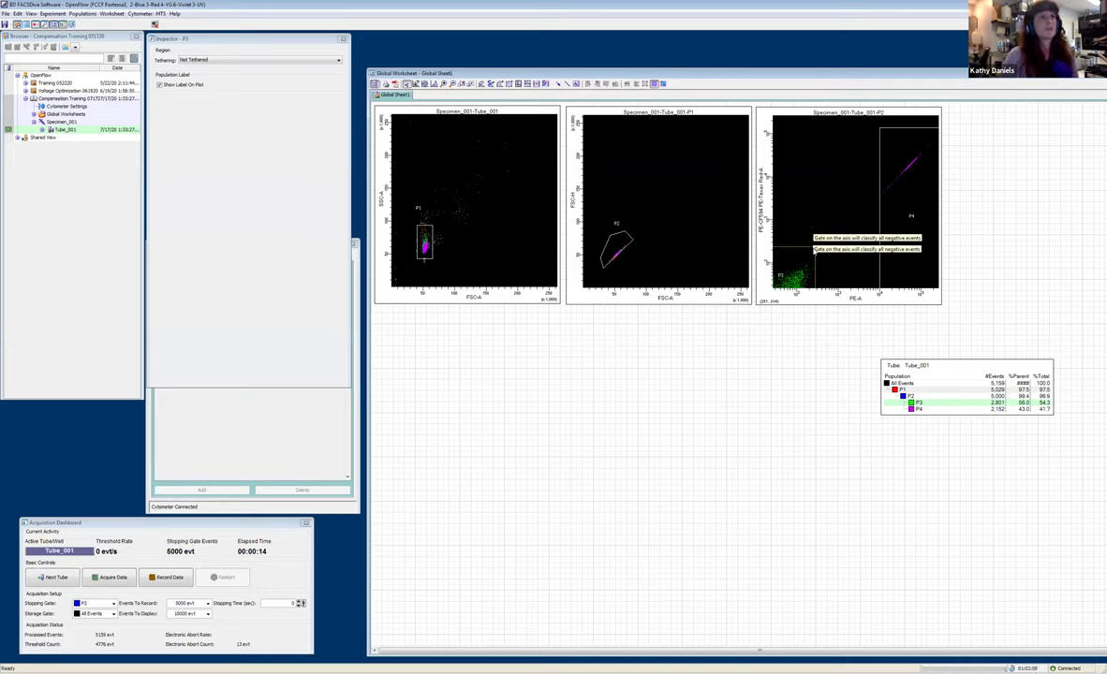
drag(812, 226, 815, 247)
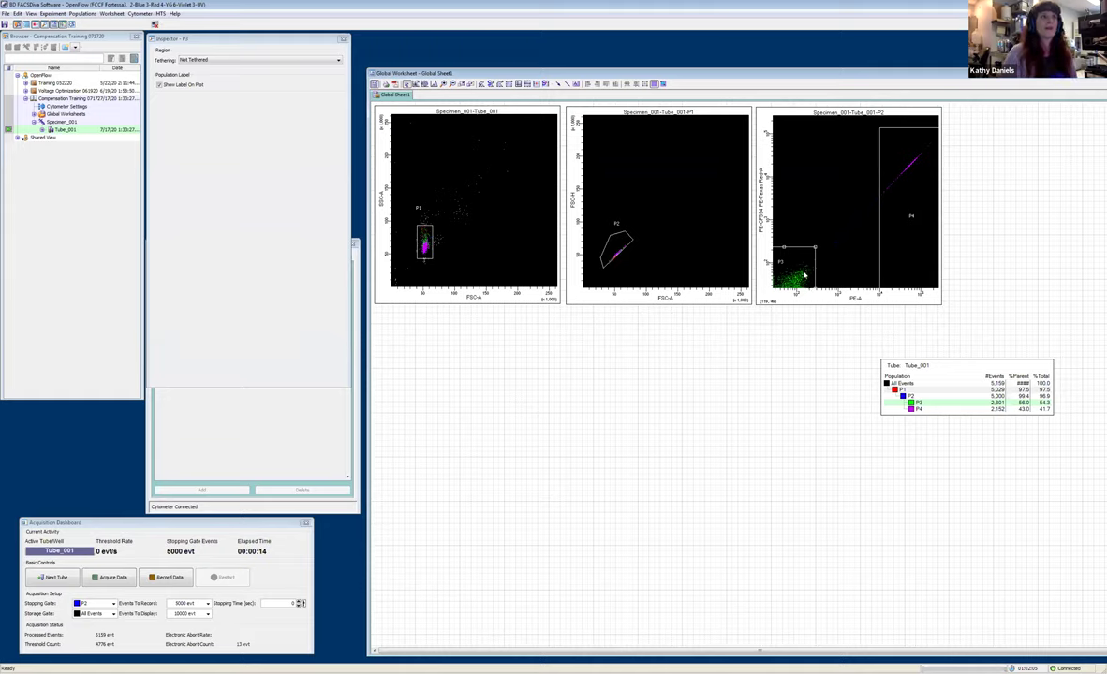
drag(877, 174, 880, 174)
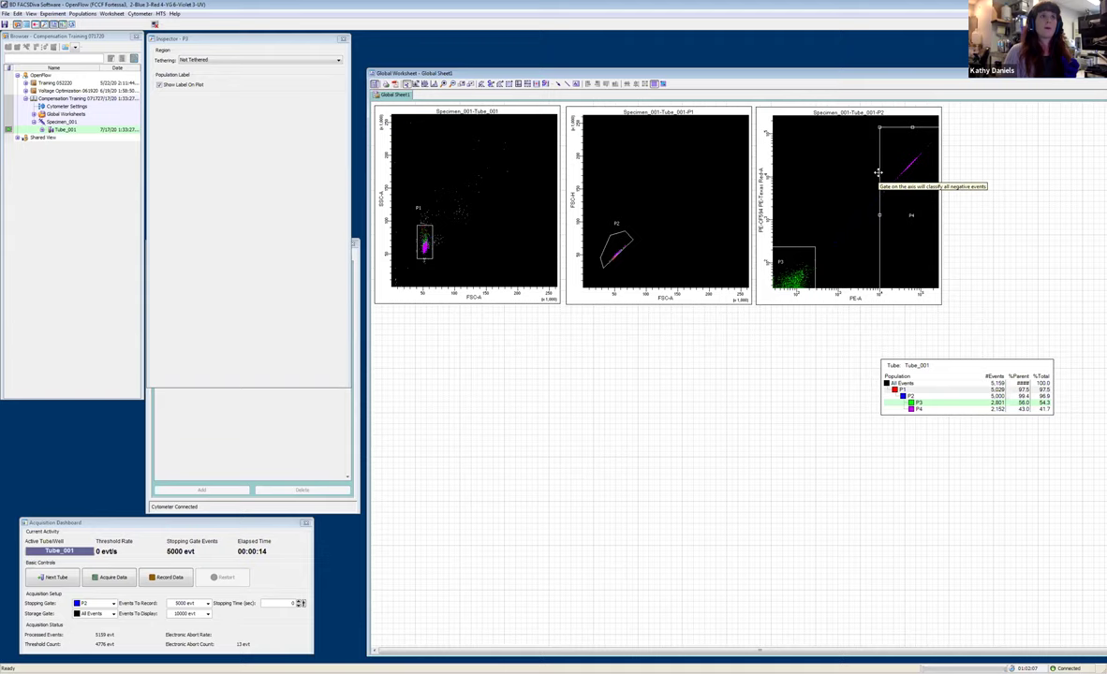
drag(882, 128, 887, 126)
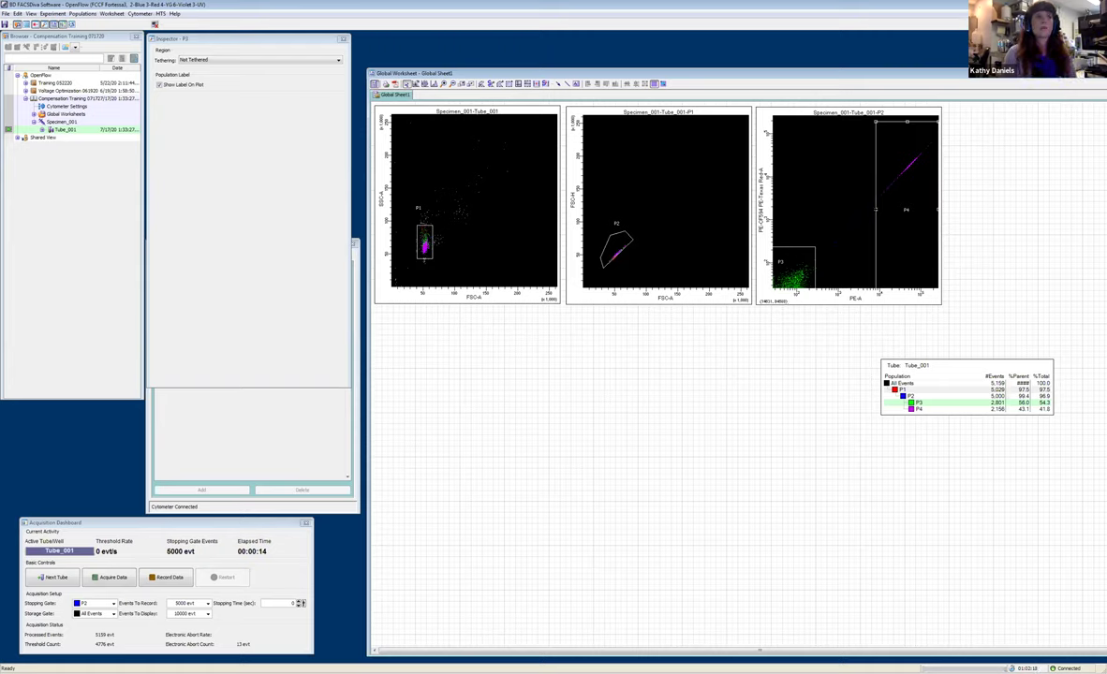
- Adjust the P4 gate around the bright positive population so its outer and upper edges lie on the borders of the PE-A versus PE-Texas Red plot
drag(876, 208, 935, 210)
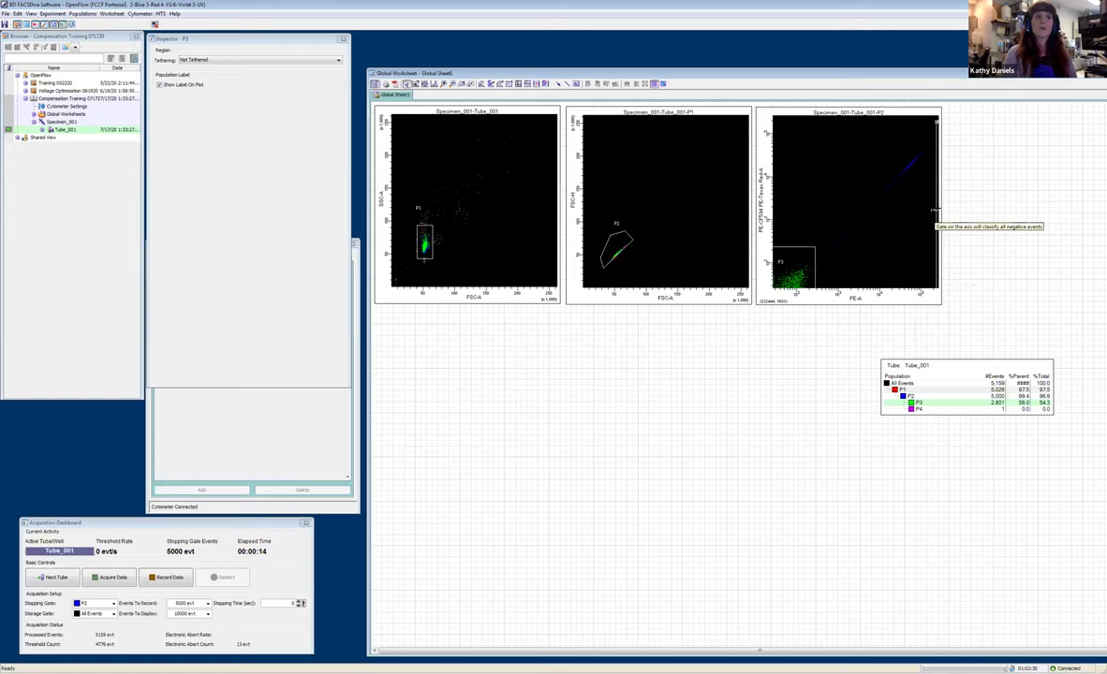
drag(926, 210, 885, 210)
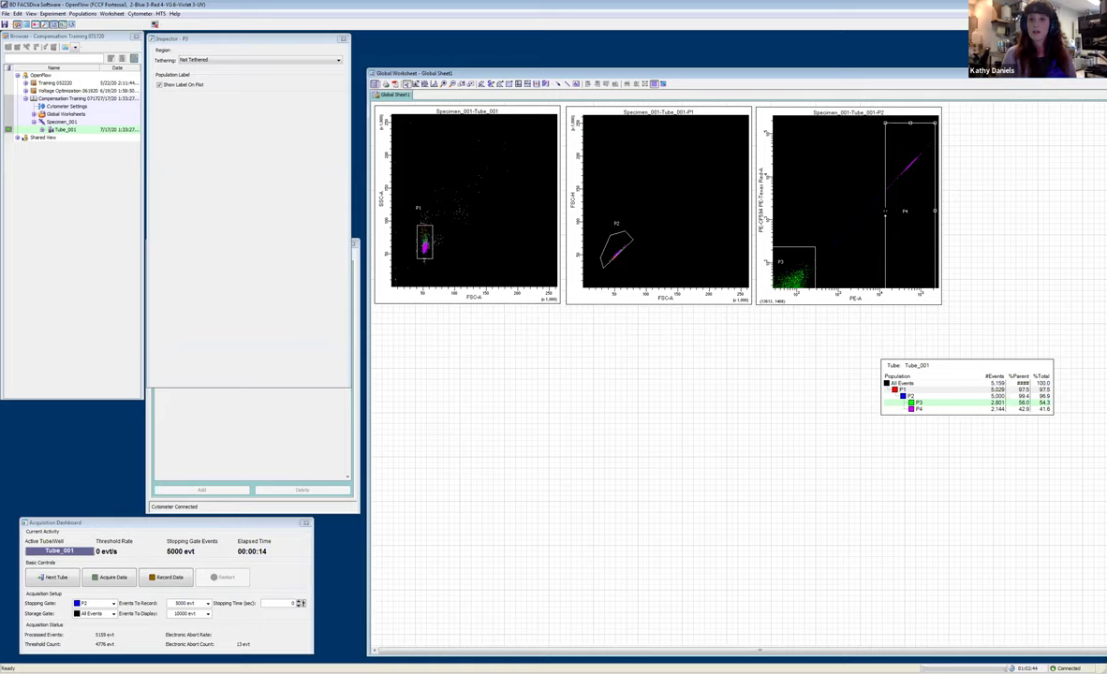
click(941, 210)
click(938, 208)
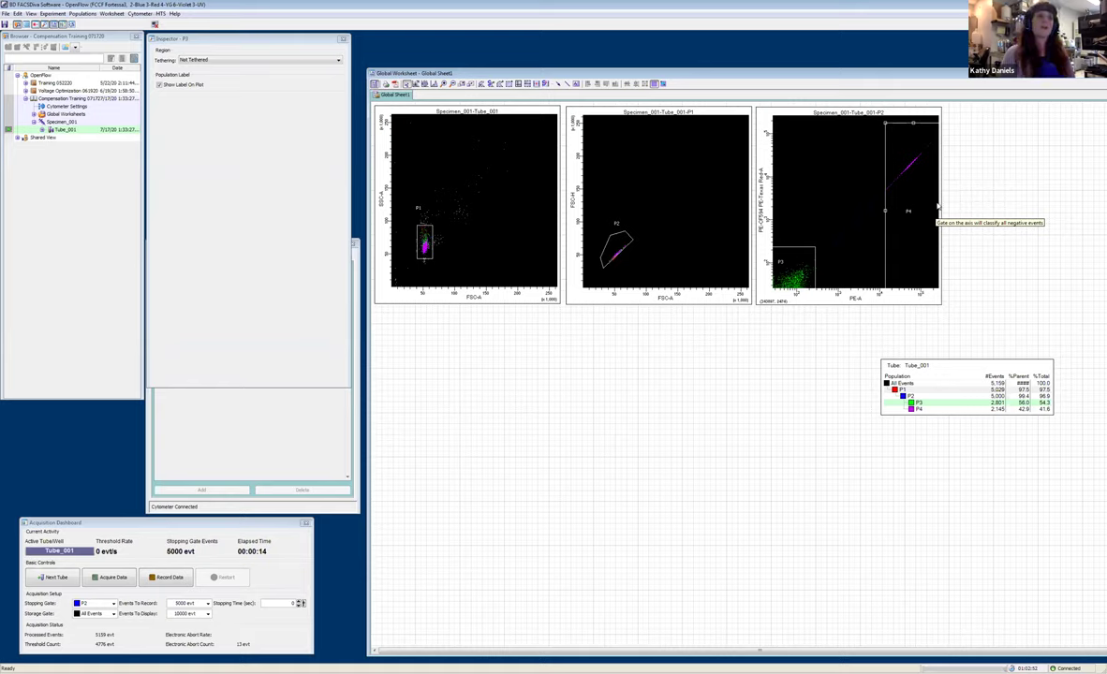
mouse_move(902, 204)
mouse_down()
mouse_move(949, 204)
mouse_move(897, 207)
mouse_move(908, 203)
mouse_up()
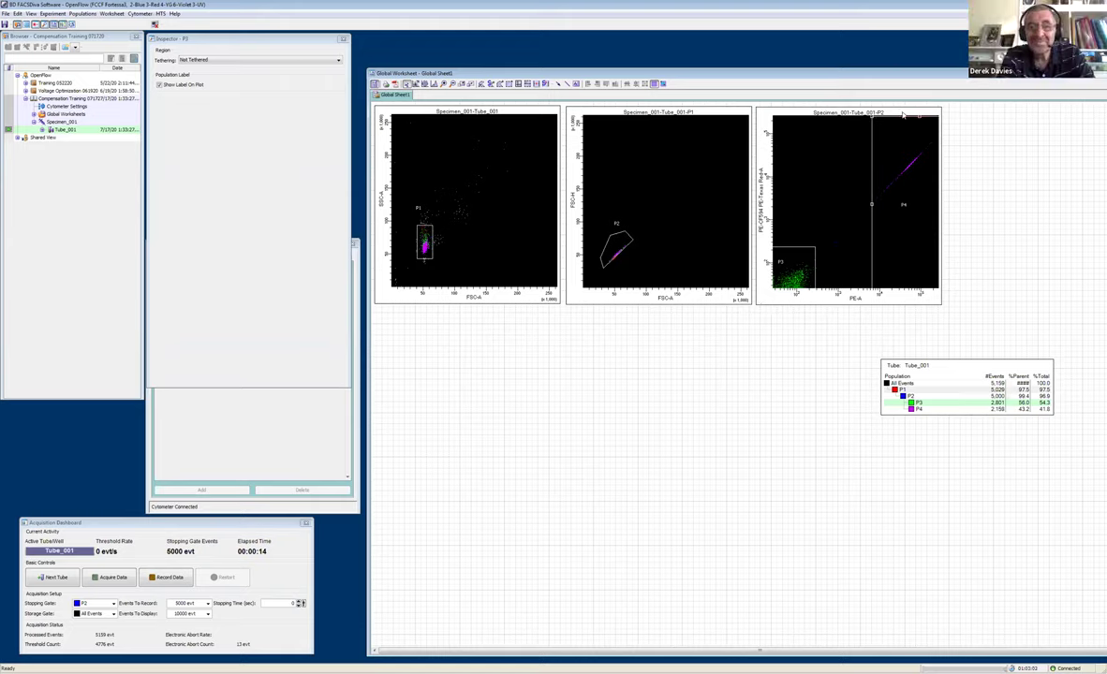
- Create a statistics view from the PE-A versus PE-Texas Red plot and place it on the empty worksheet area below the plots
click(903, 113)
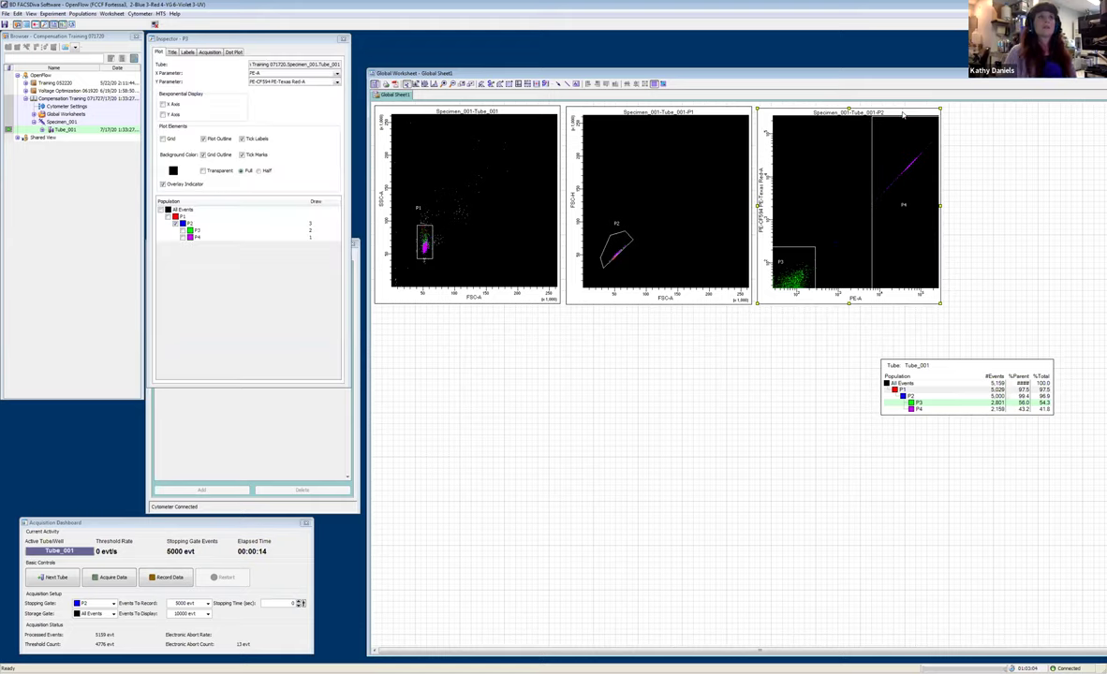
right_click(903, 113)
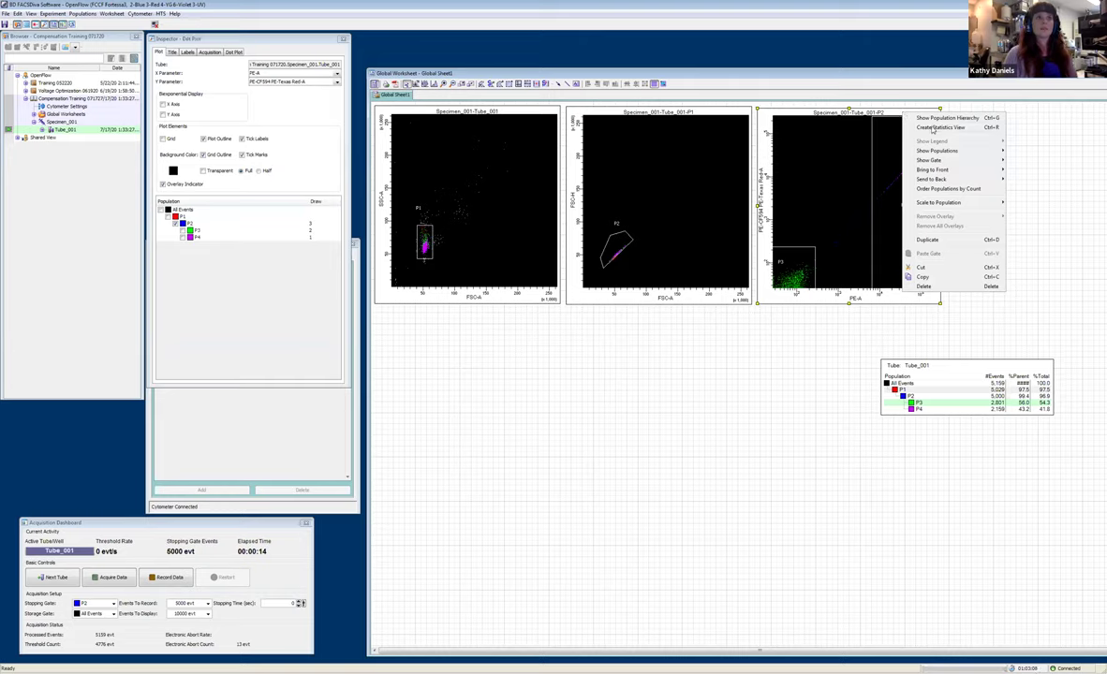
click(940, 127)
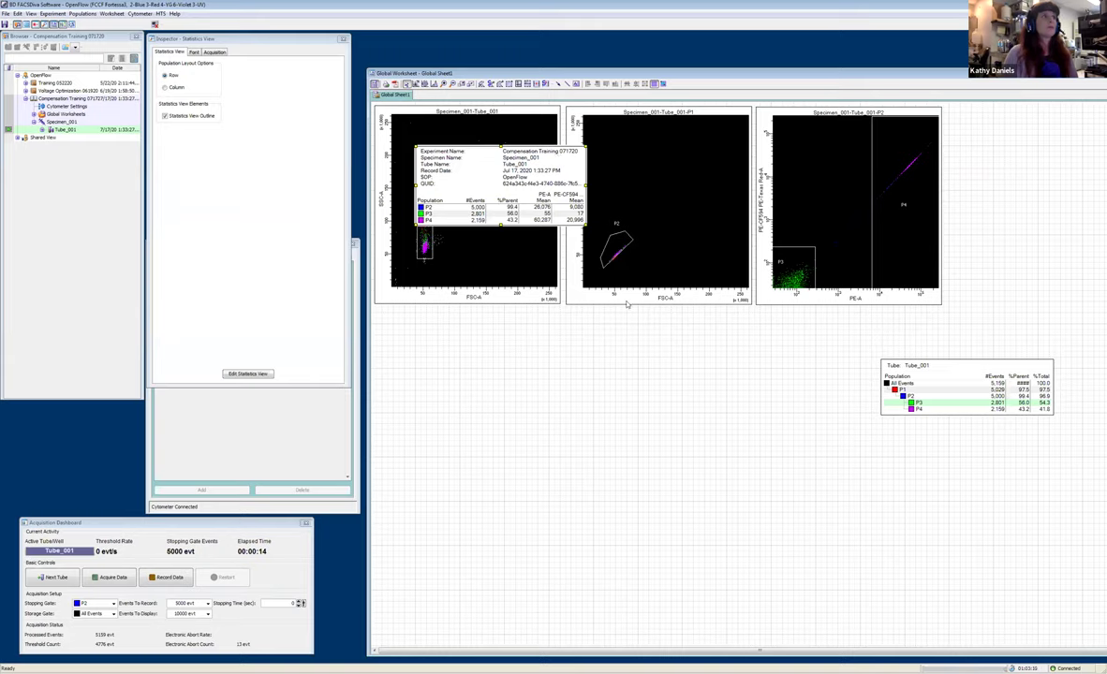
drag(684, 329, 685, 330)
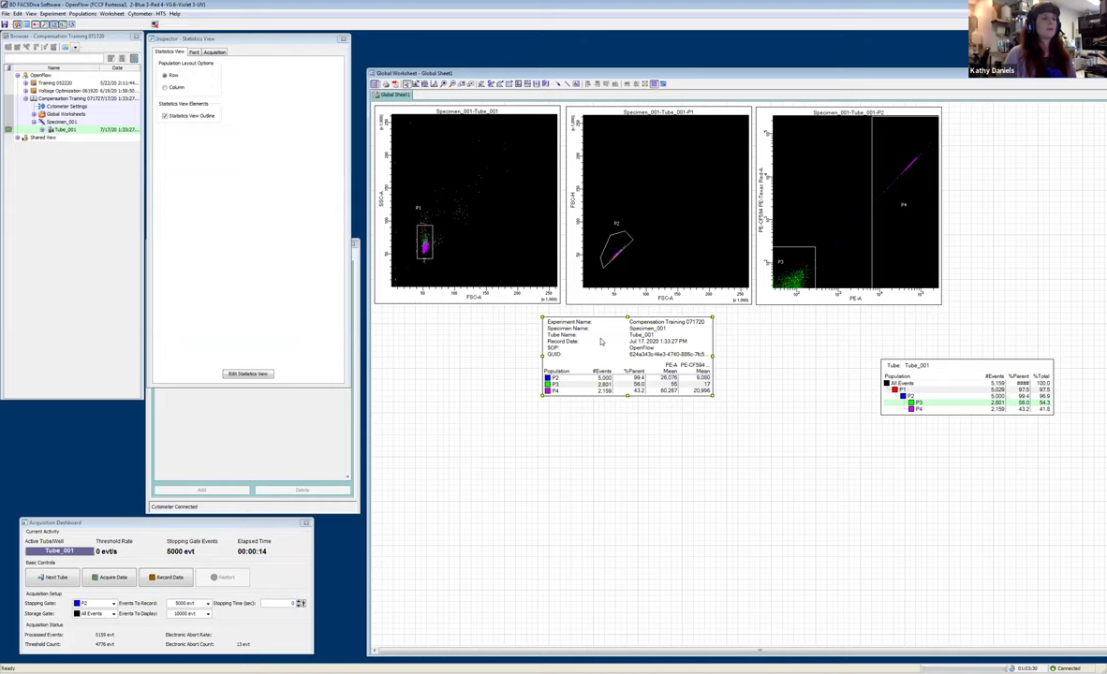
- Edit the statistics view and clear all of its header attributes
right_click(606, 343)
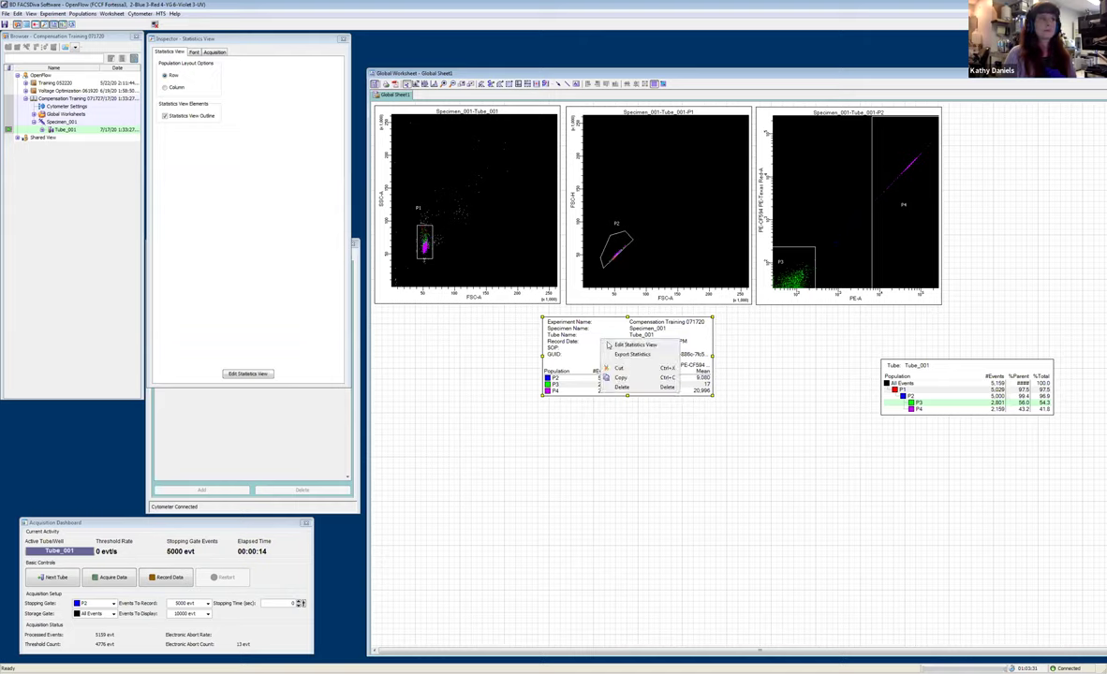
click(608, 344)
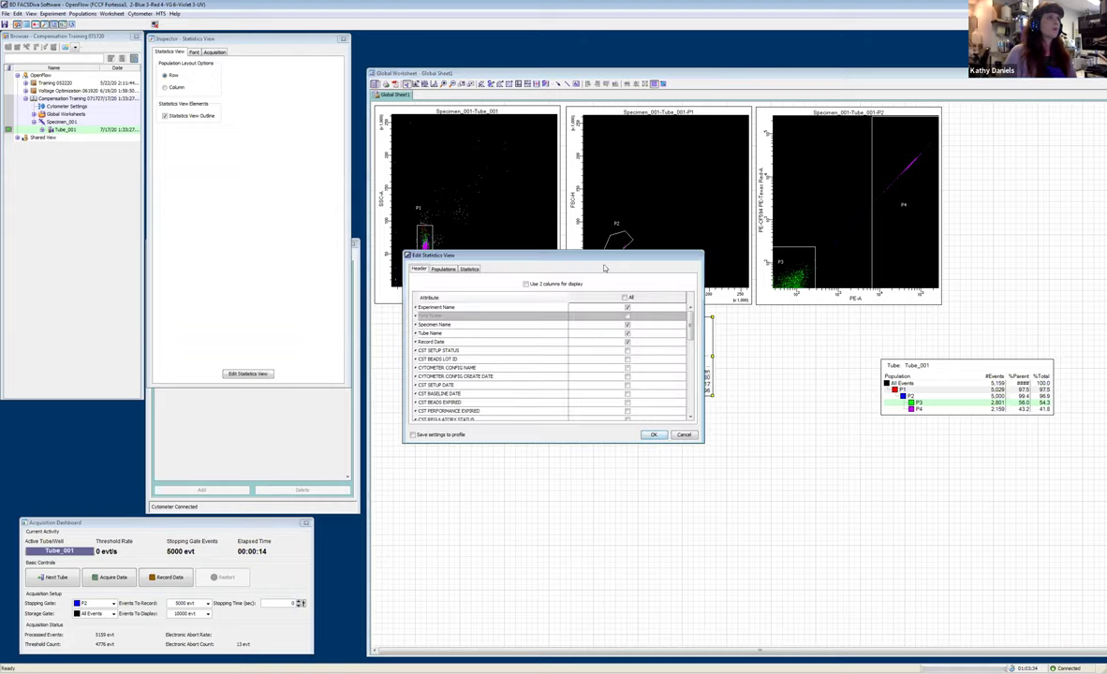
drag(560, 257, 714, 405)
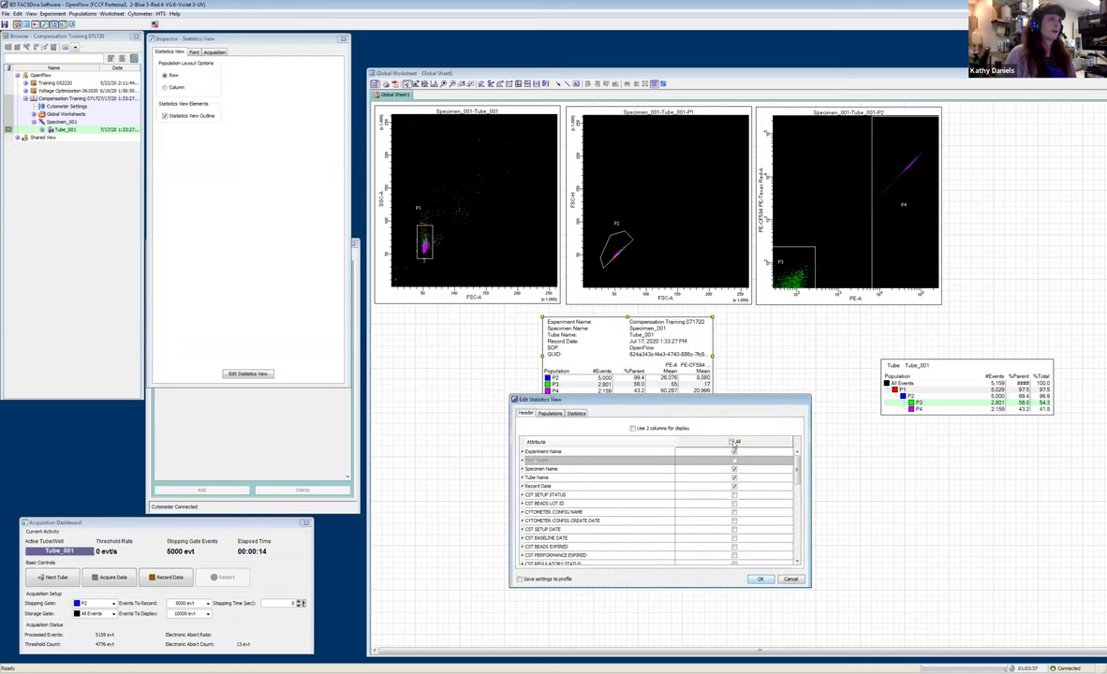
click(733, 443)
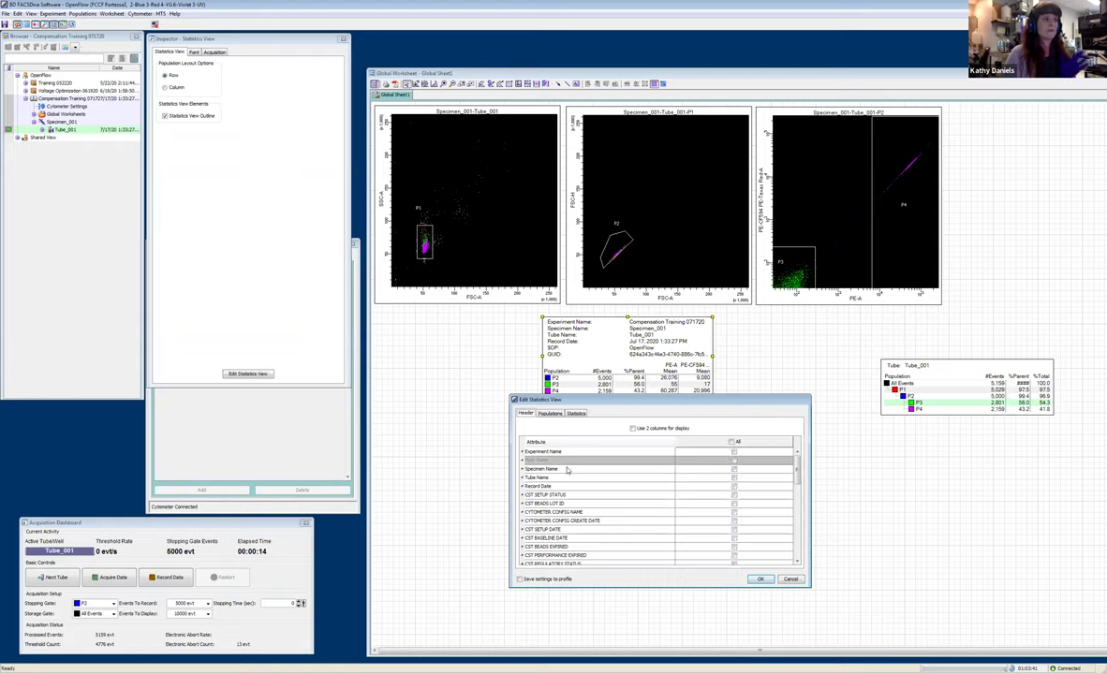
- Remove #Events and %Parent from the statistics view's populations and hide P2, leaving only P3 and P4
click(548, 415)
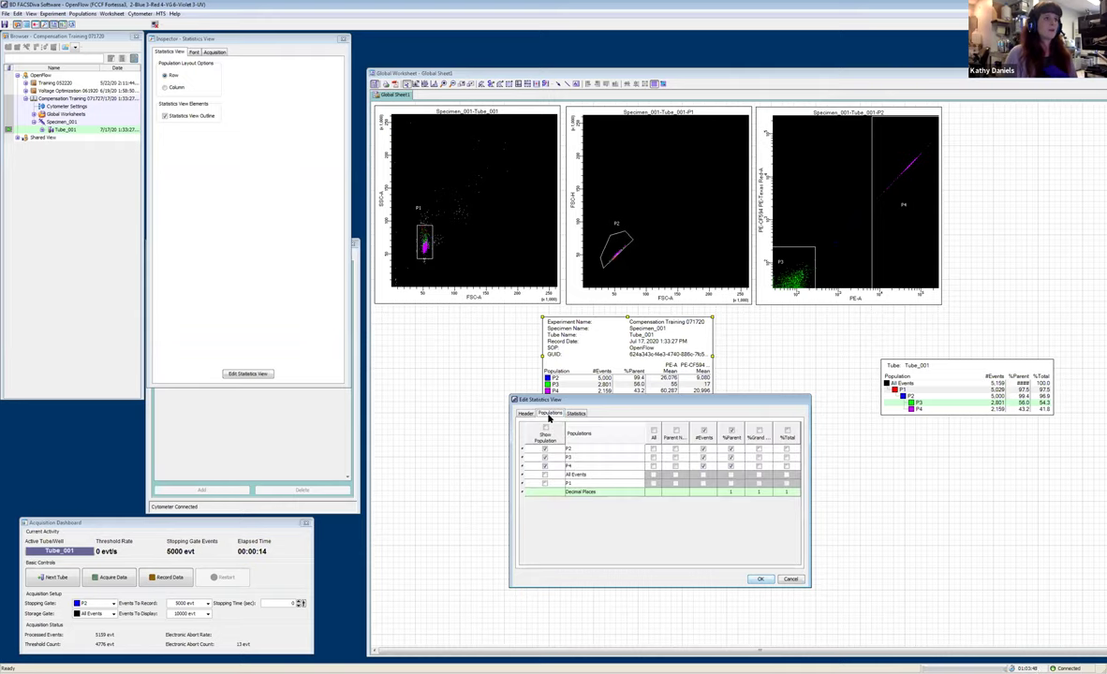
click(704, 430)
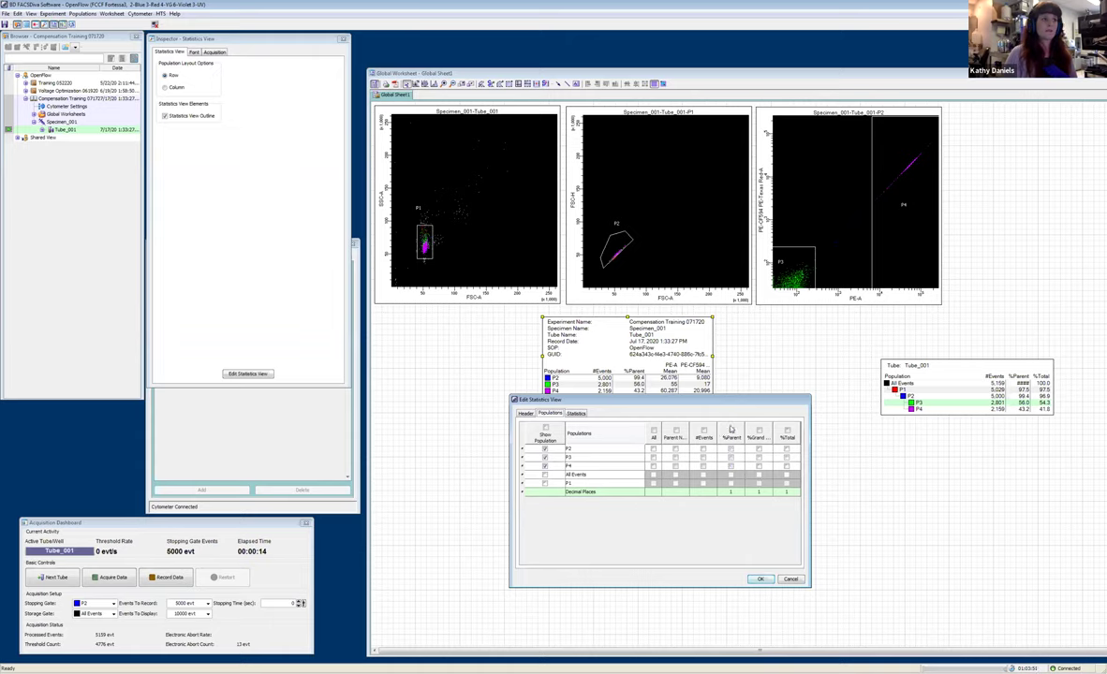
drag(676, 399, 690, 429)
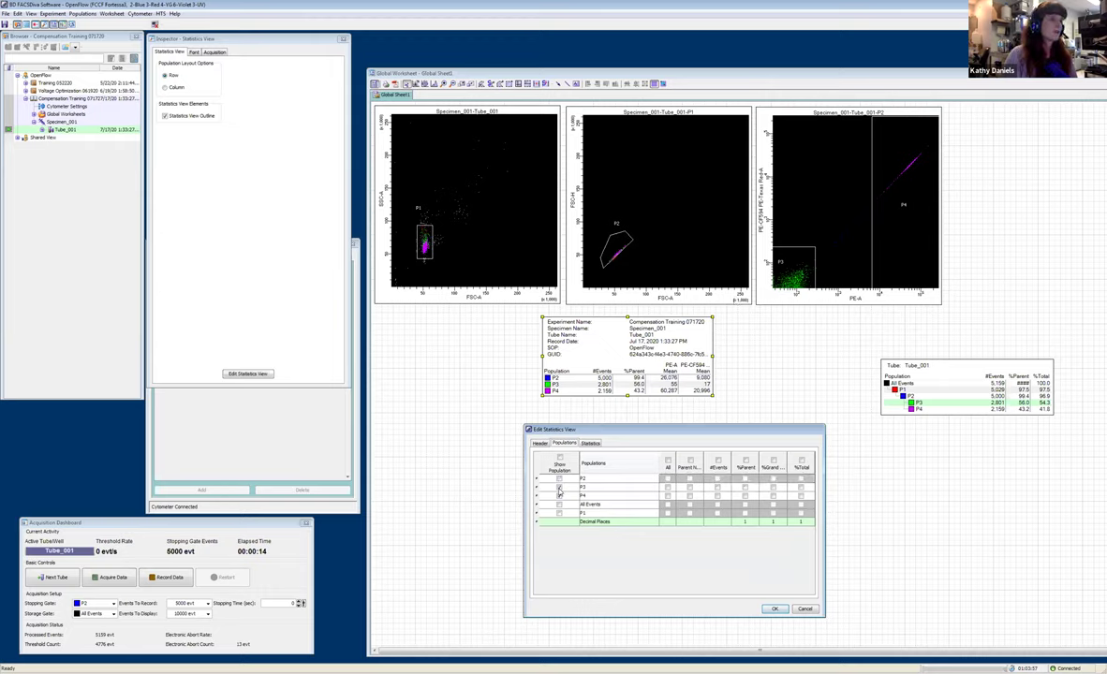
click(560, 480)
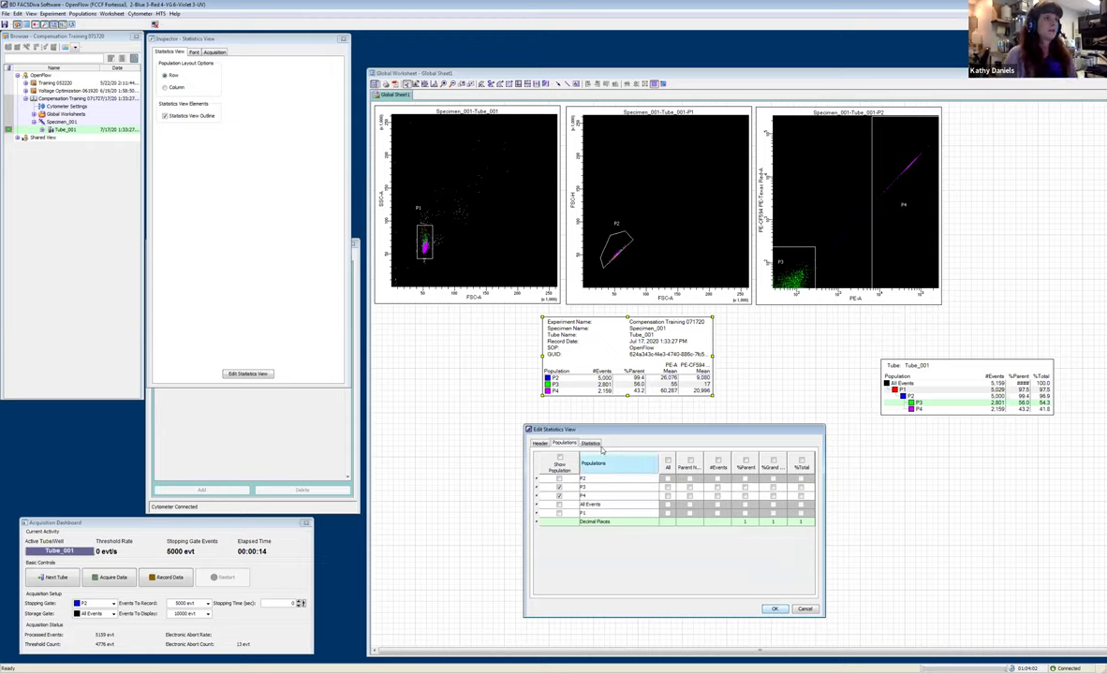
- Replace the means with only the median of PE-CF594 PE-Texas Red-A, apply the statistics settings, and nudge the statistics view slightly lower
click(592, 444)
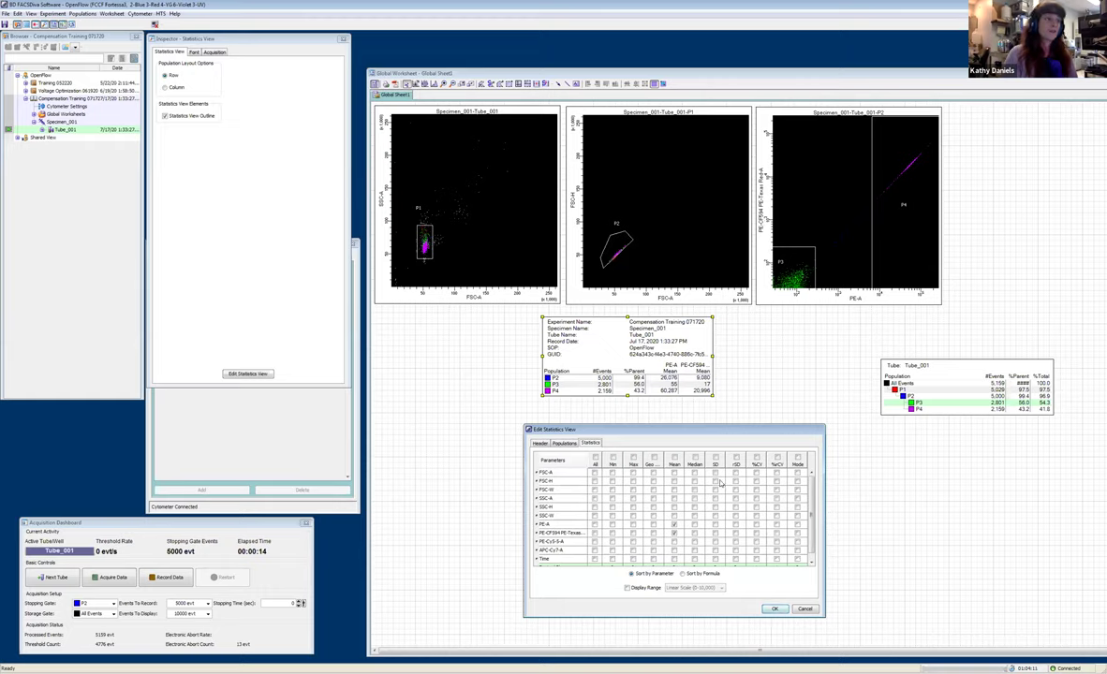
scroll(779, 522, down, 1)
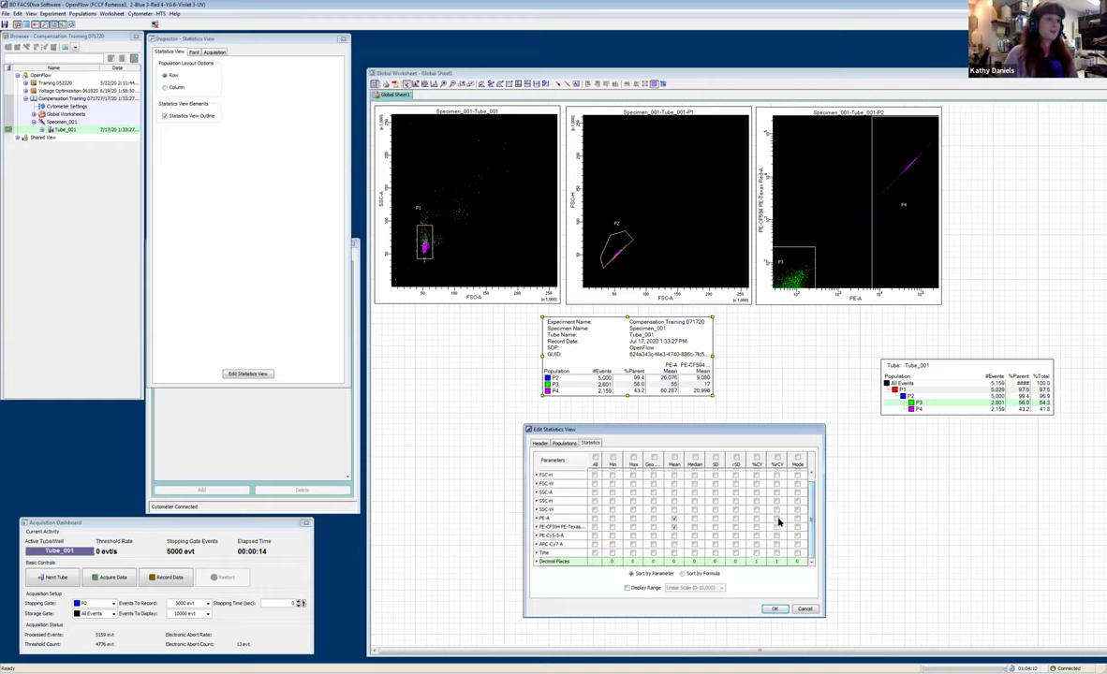
click(694, 527)
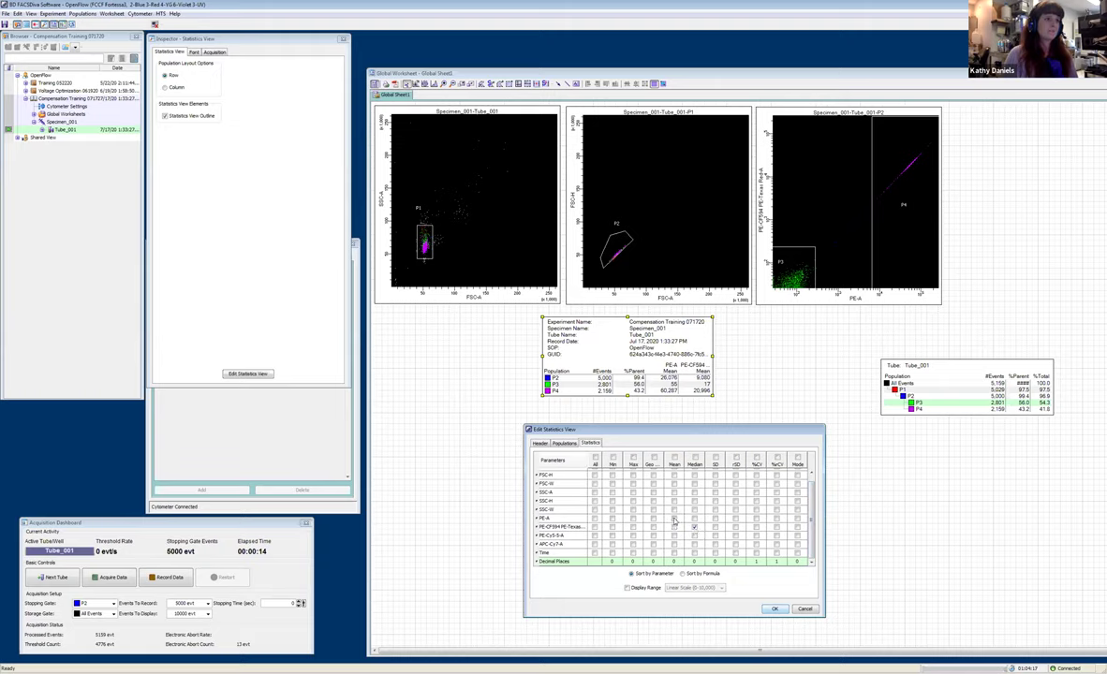
click(775, 610)
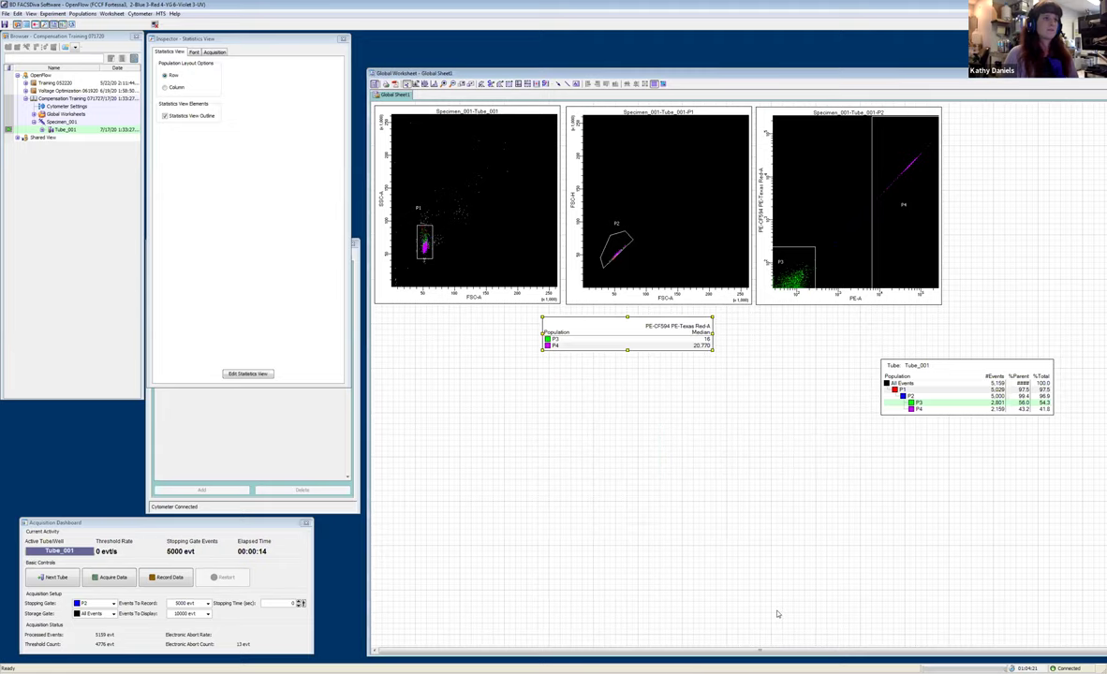
drag(684, 339, 687, 349)
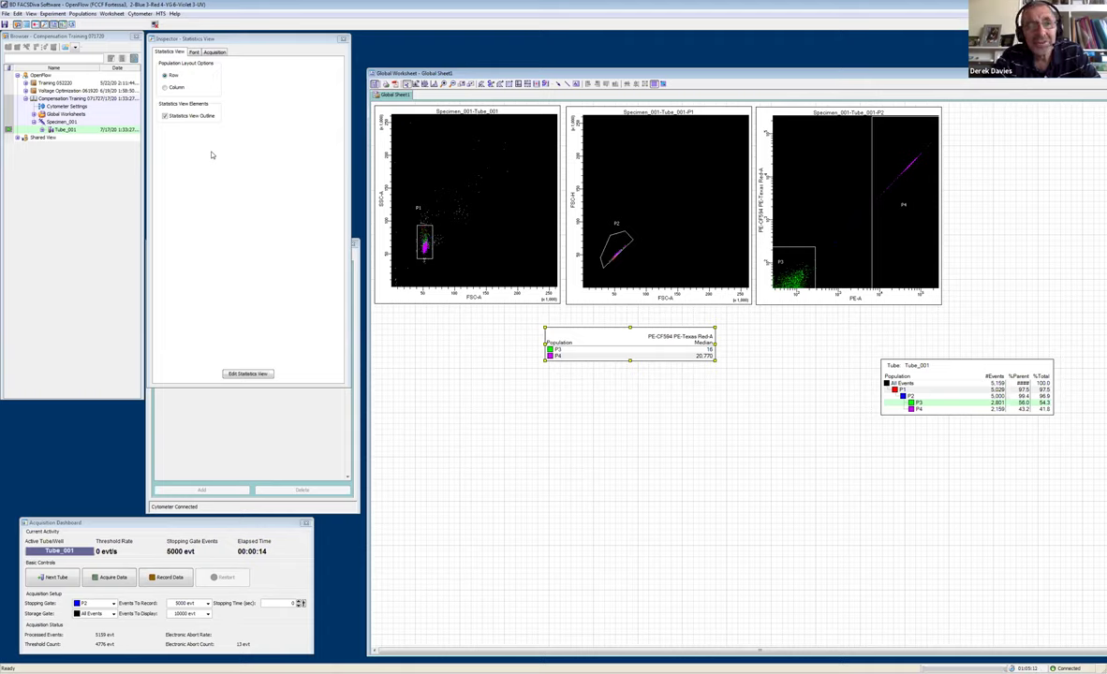
- Toggle the biexponential display of both axes on the PE-A versus PE-Texas Red plot to compare the views, leaving it switched on
click(776, 300)
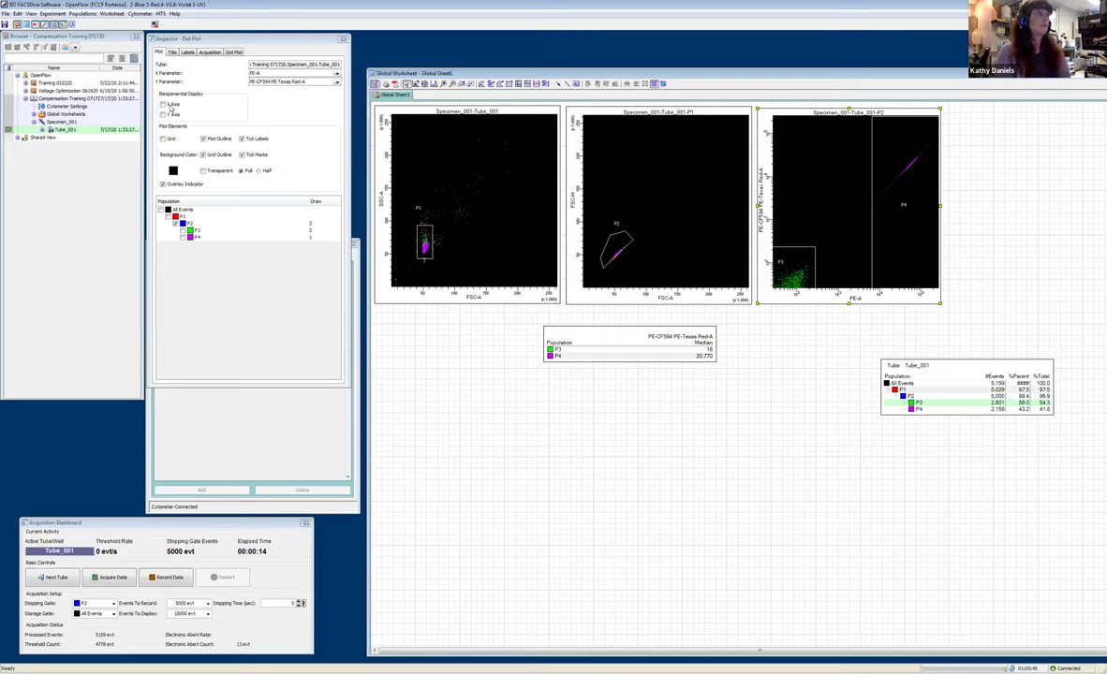
click(163, 103)
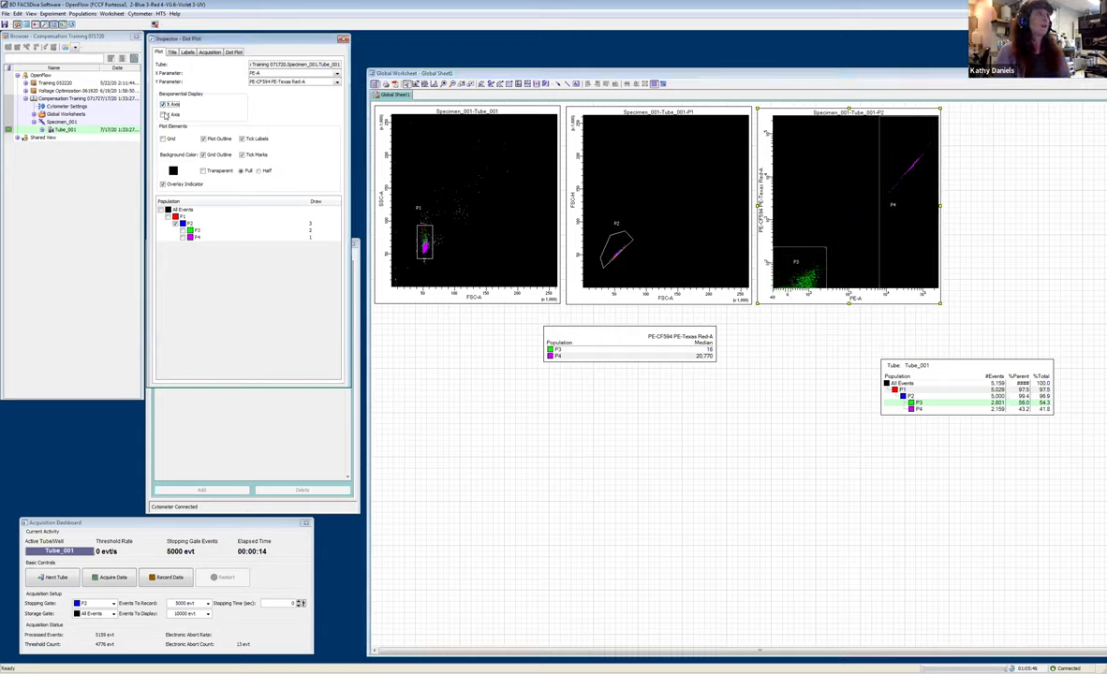
click(164, 114)
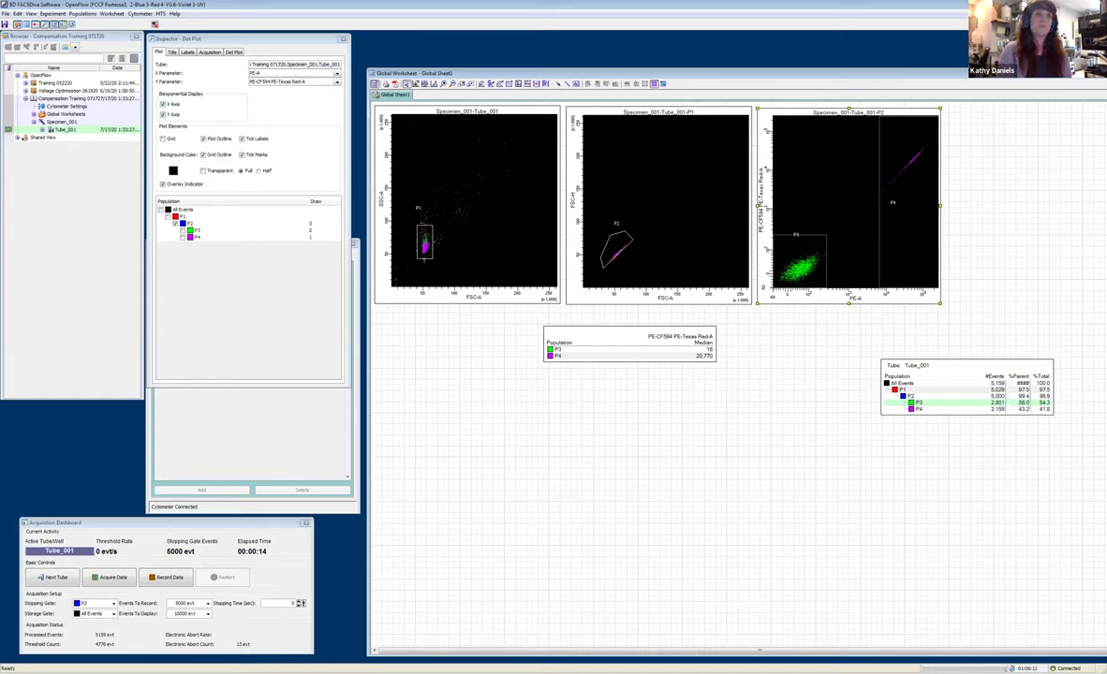
click(164, 104)
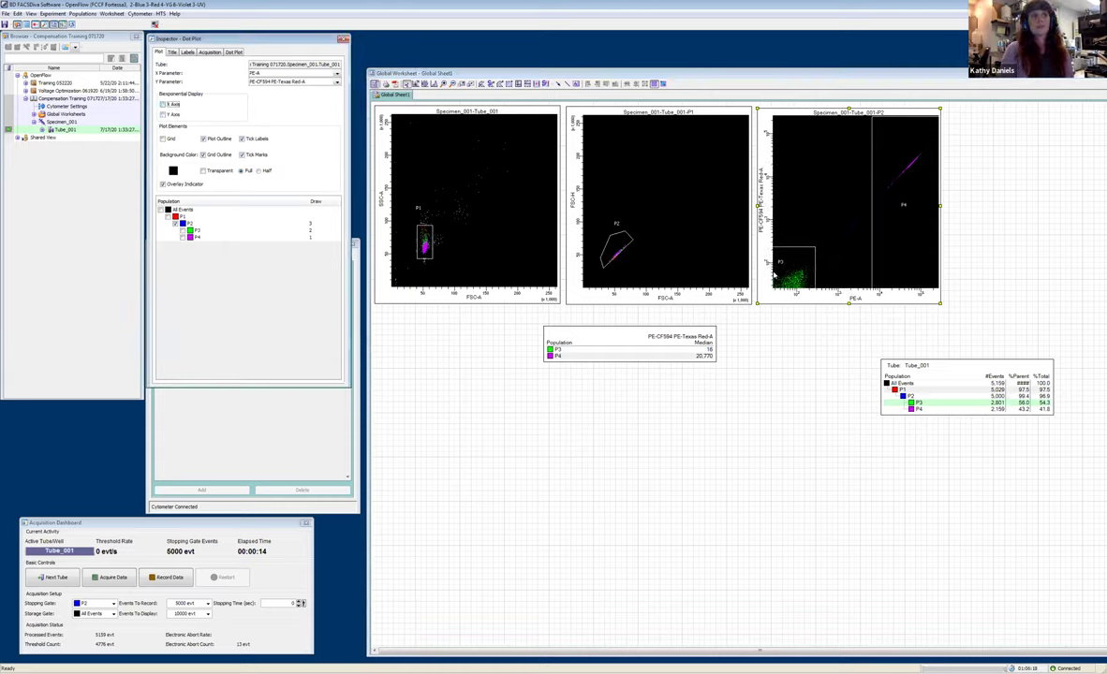
click(164, 113)
click(164, 104)
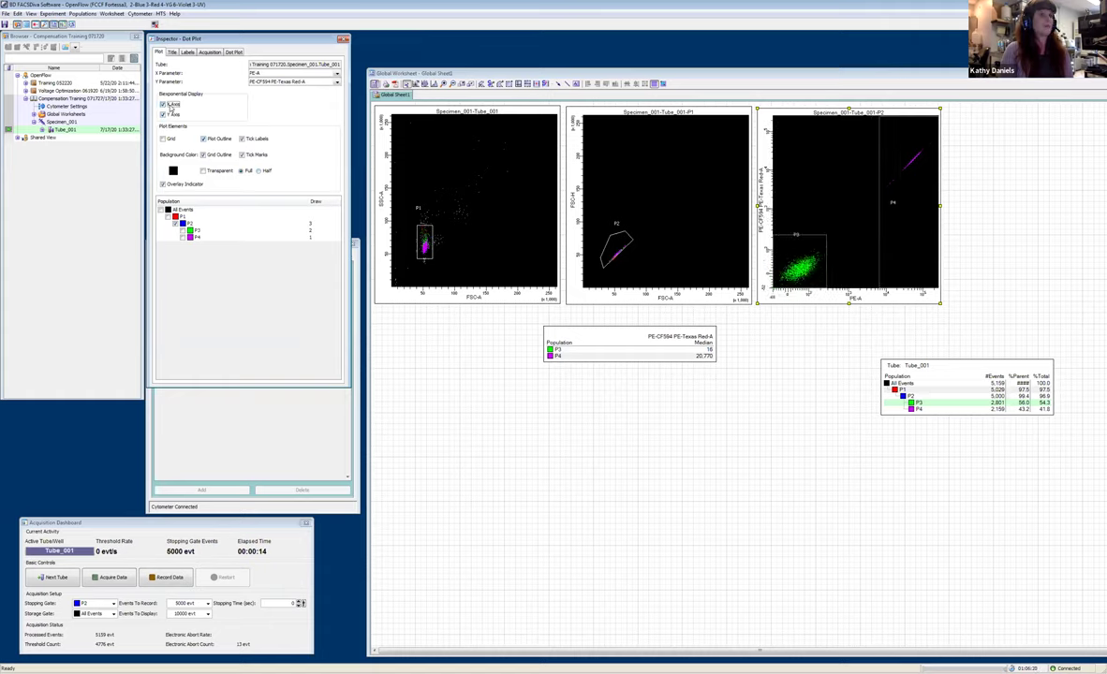
- Switch off the biexponential display on both axes, and enlarge the P3 gate with its lower and outer edges pulled off the axes
click(546, 330)
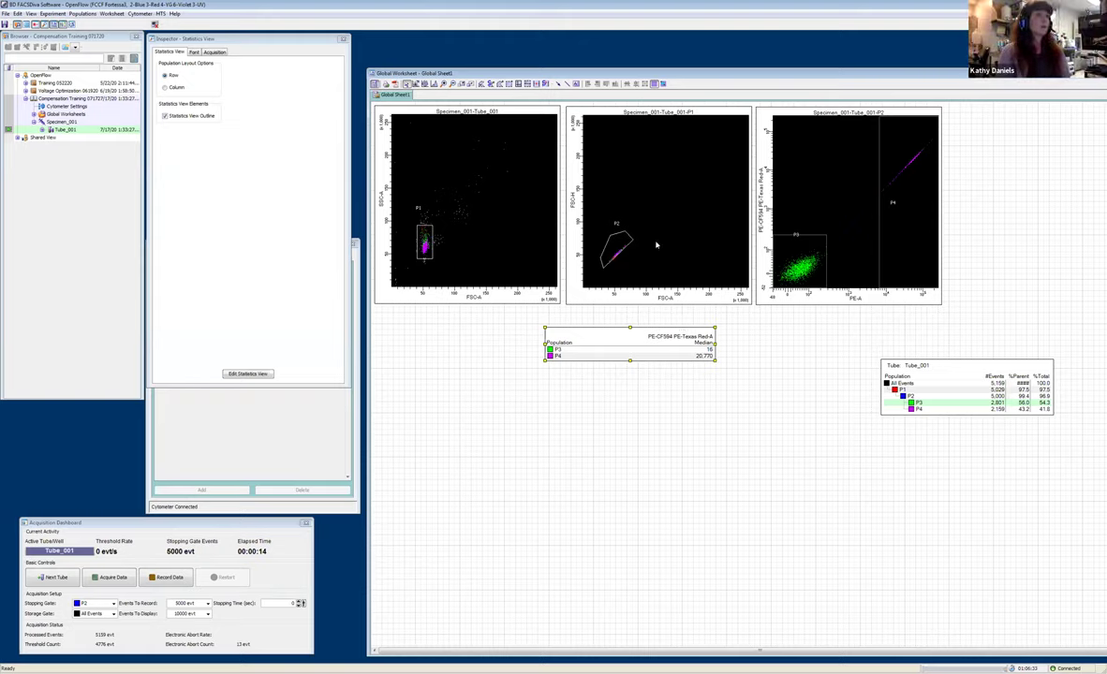
click(824, 188)
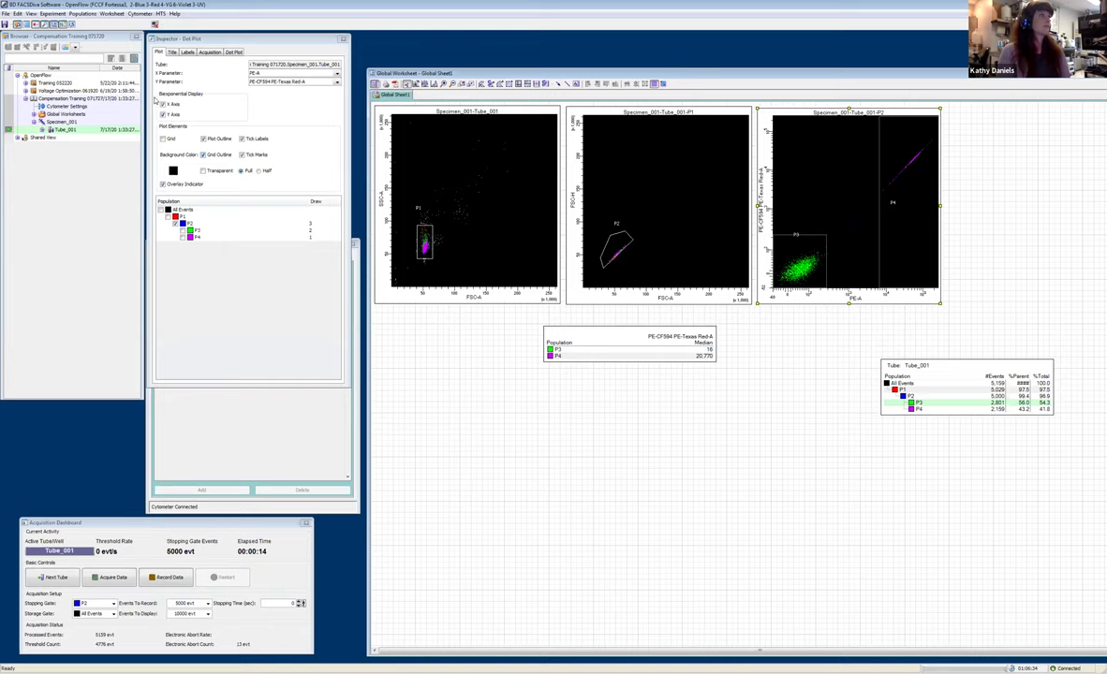
click(808, 247)
drag(808, 247, 821, 208)
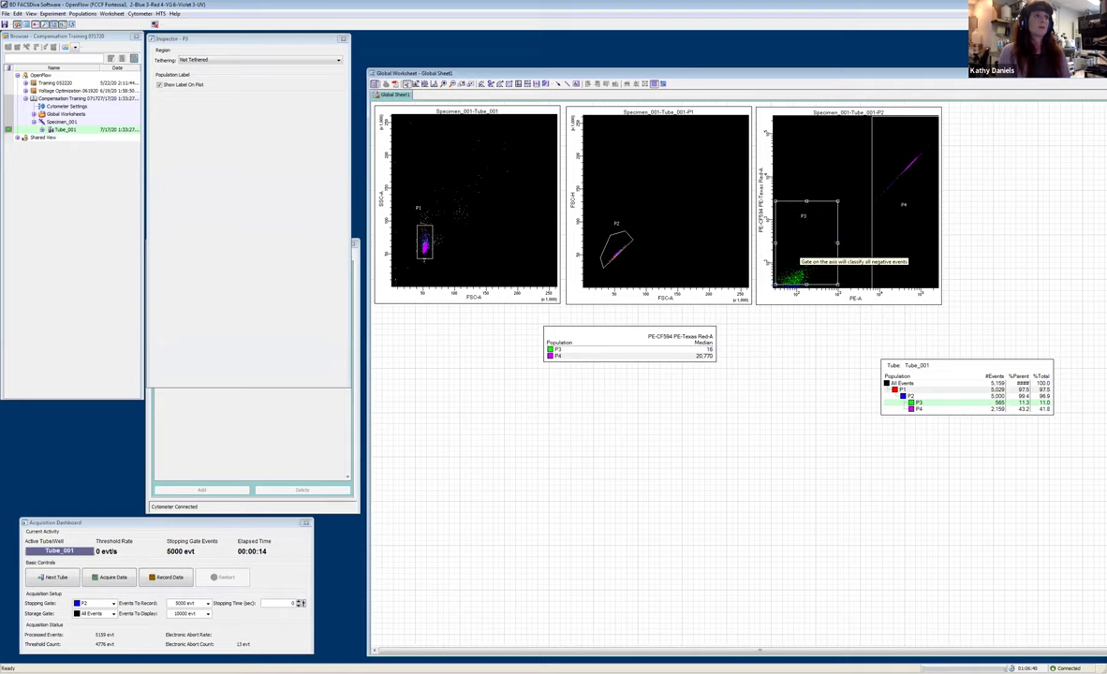
drag(837, 275, 838, 288)
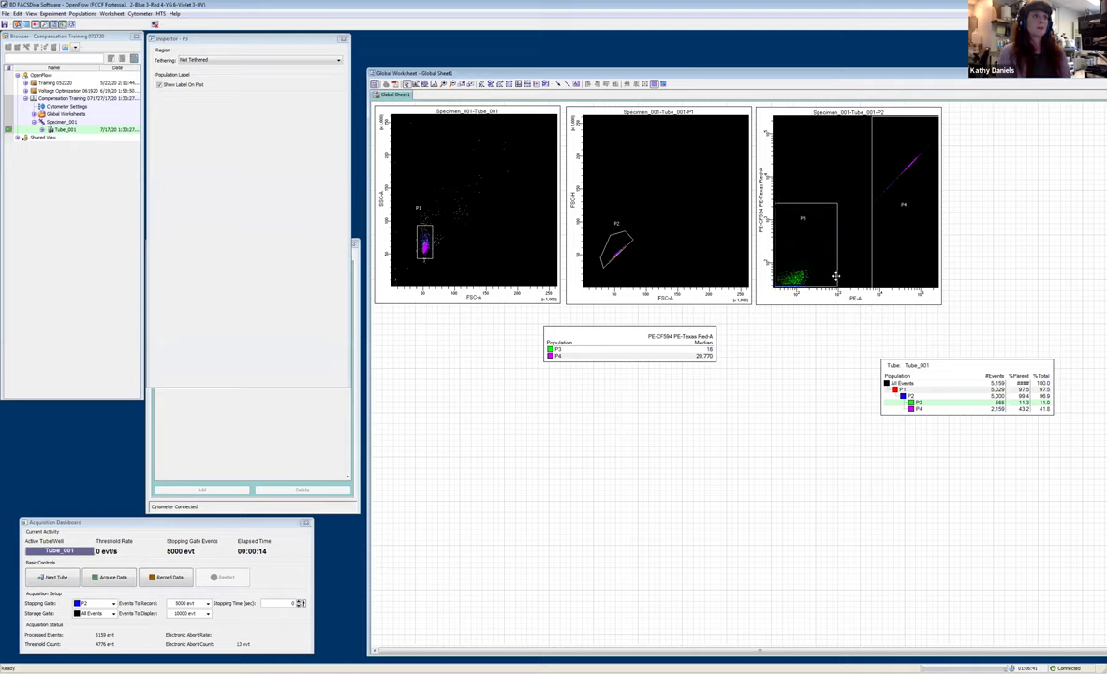
click(707, 354)
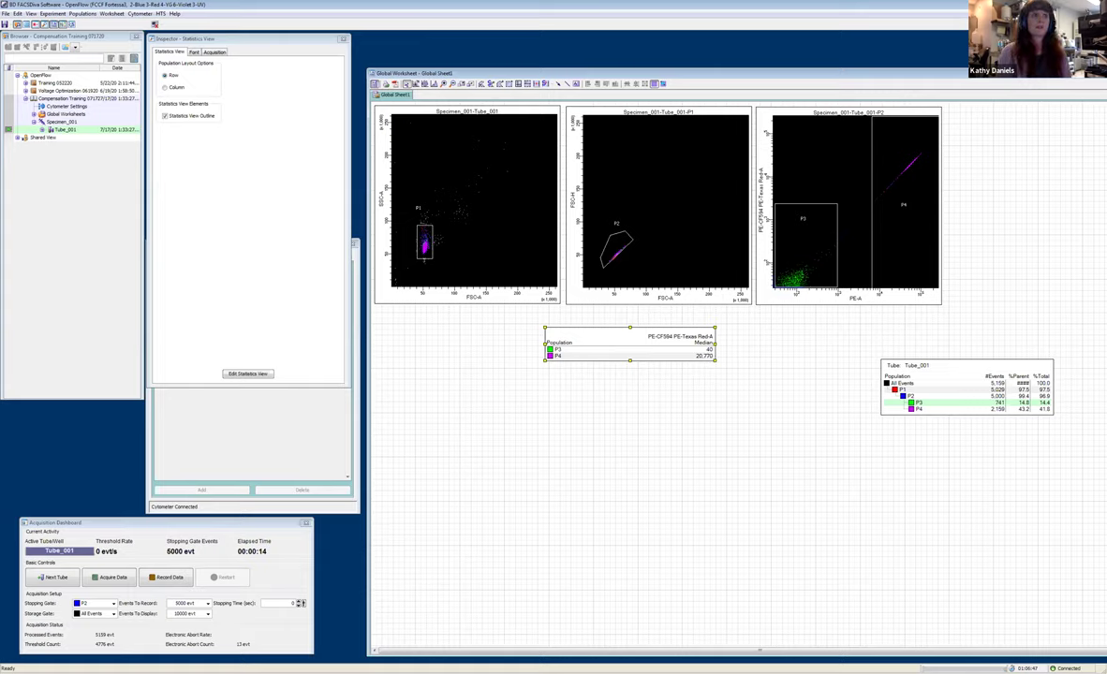
- Shrink the P3 gate back around the negative cluster with its edges on both axes, keeping the plot's biexponential display off
click(773, 215)
drag(833, 212, 813, 261)
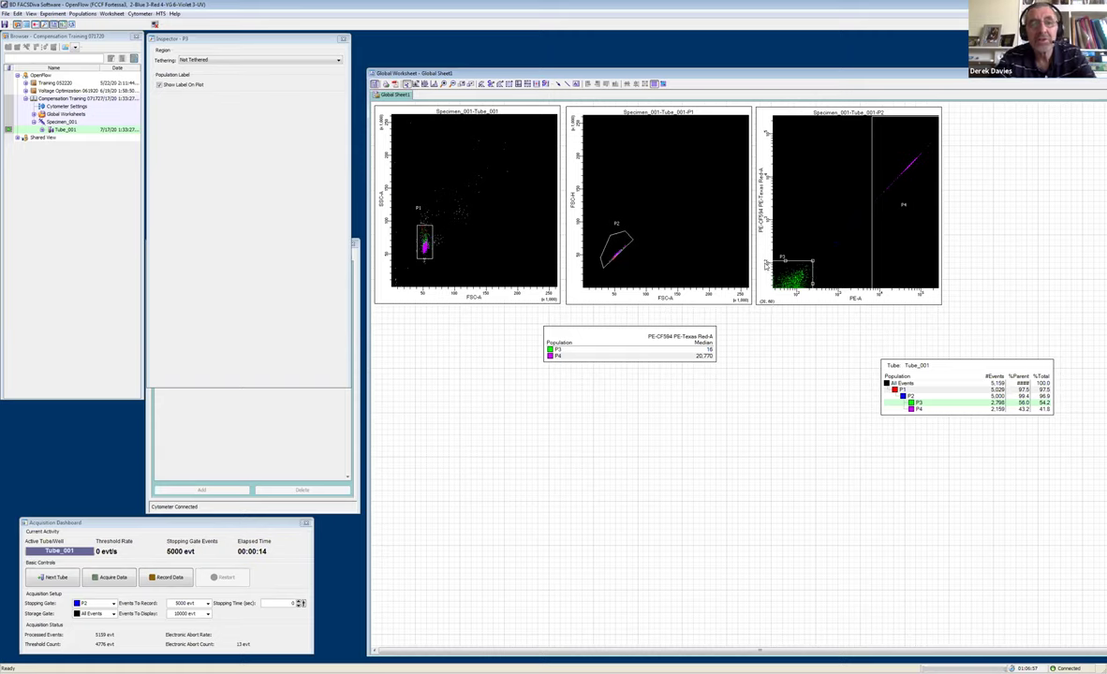
click(761, 244)
click(167, 113)
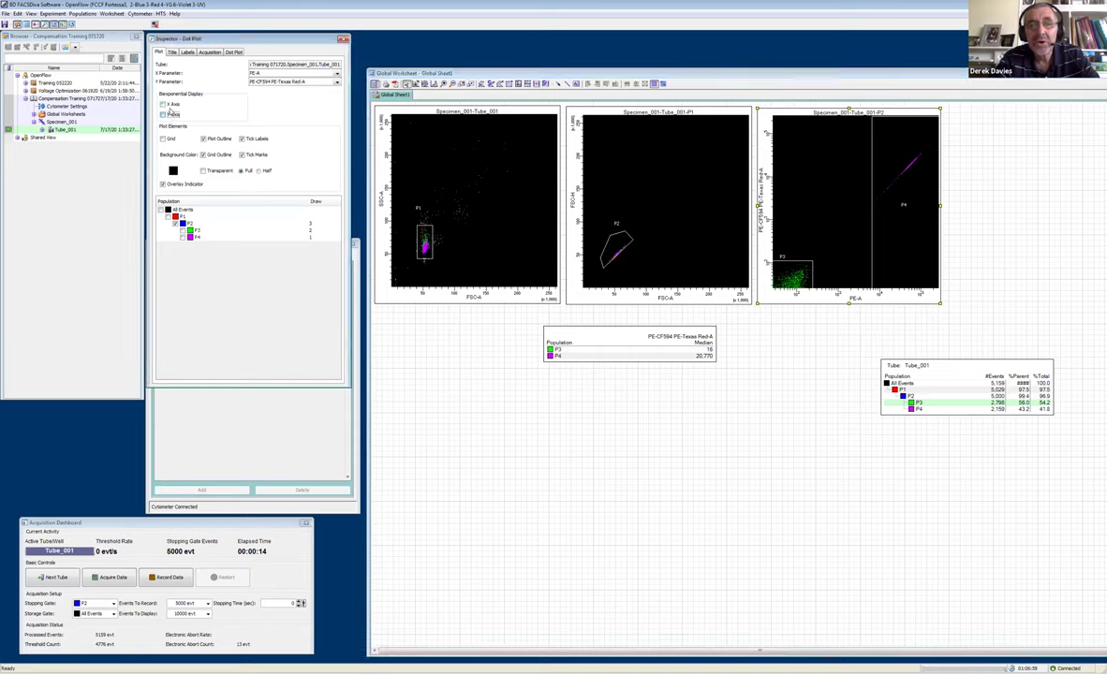
- Shift the small P3 gate just off both axes so it excludes the events piled up on them
click(811, 261)
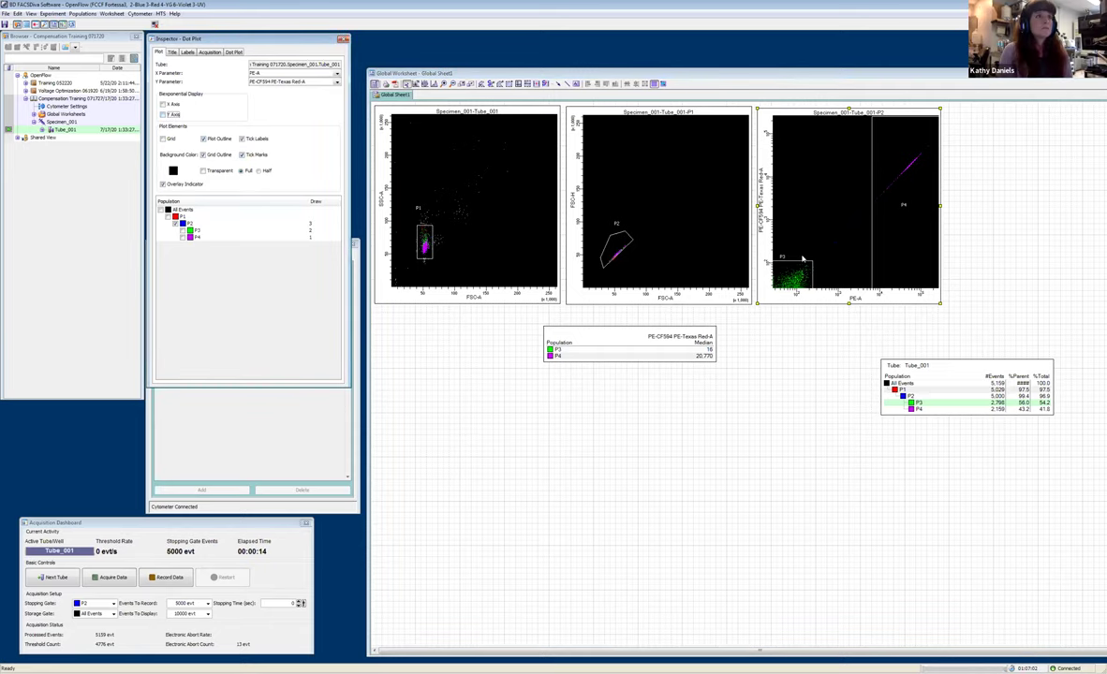
mouse_move(811, 260)
mouse_down()
mouse_move(804, 266)
mouse_move(820, 248)
mouse_move(811, 276)
mouse_up()
click(793, 298)
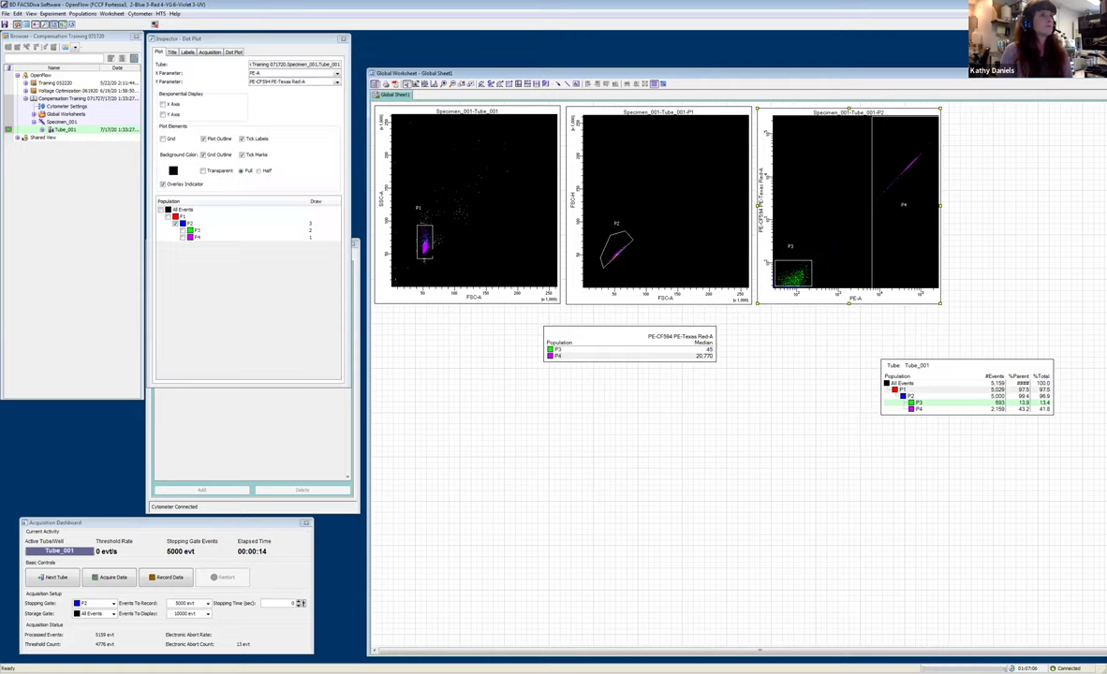
- Switch on biexponential display for both axes of the PE versus PE-Texas Red plot, and enlarge P3 around the whole negative population onto both axes
click(163, 113)
click(164, 104)
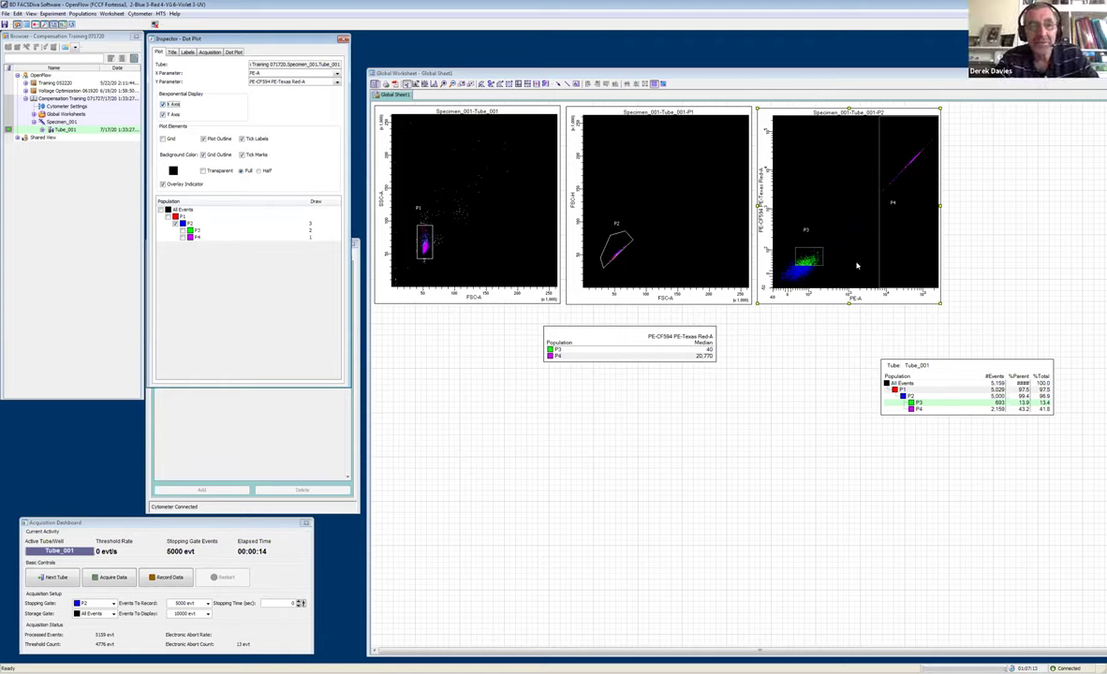
click(800, 269)
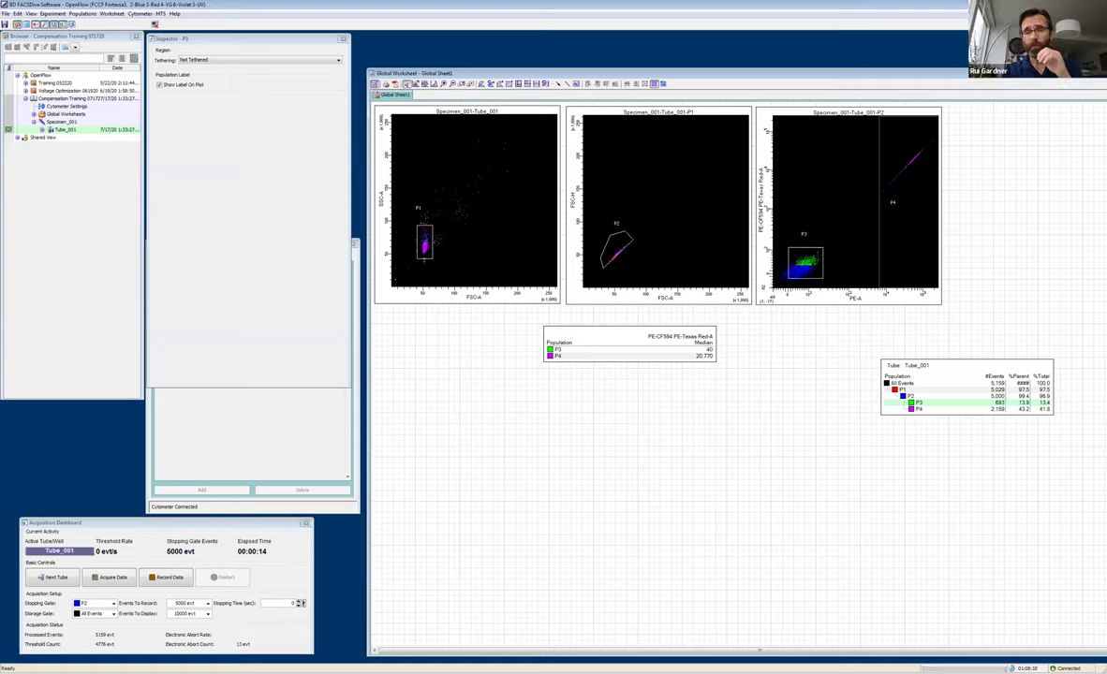
drag(794, 265, 770, 275)
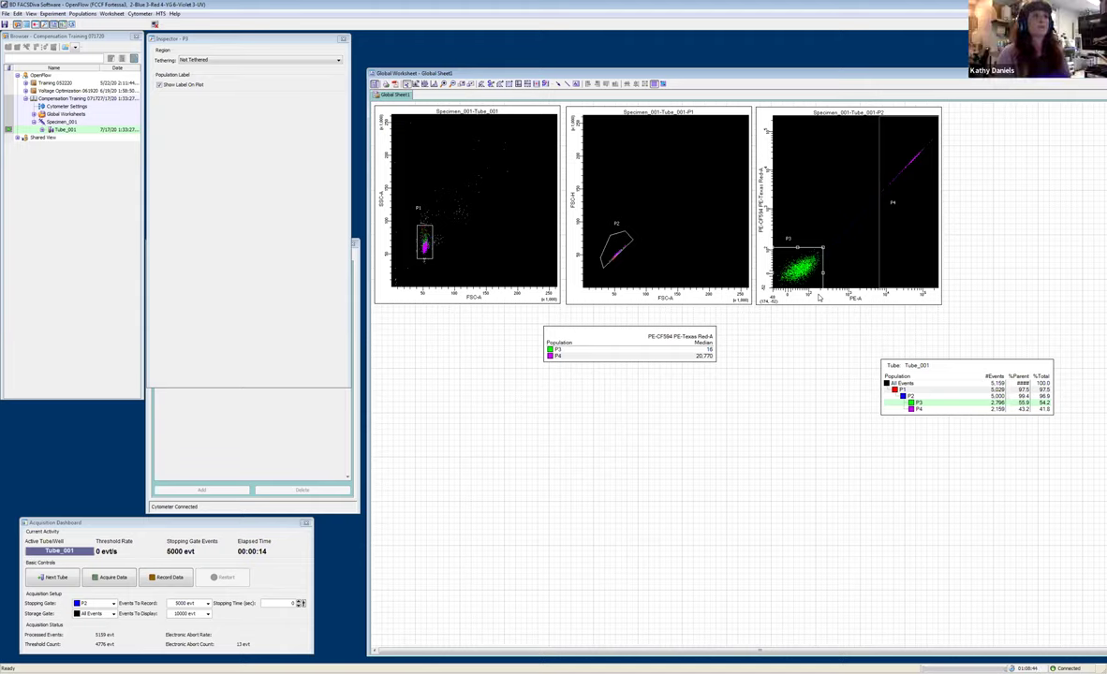
click(812, 302)
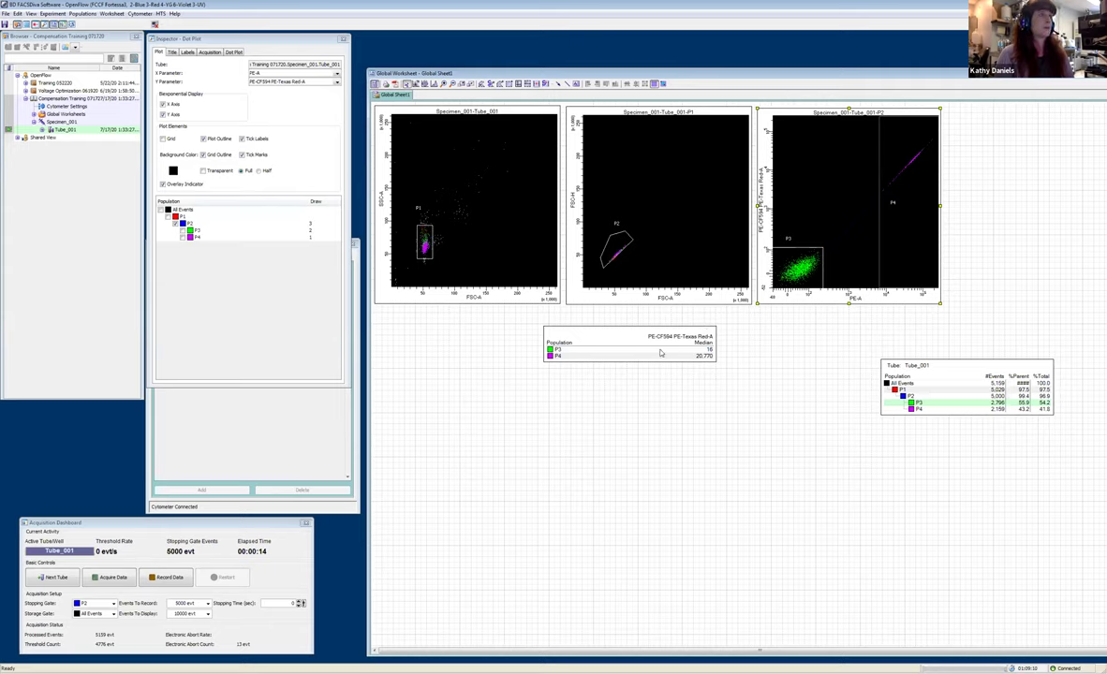
- In the cytometer's compensation settings, set the PE-Texas Red – % PE spectral overlap to 5.00, comparing the P3 and P4 medians with 0.00
click(272, 470)
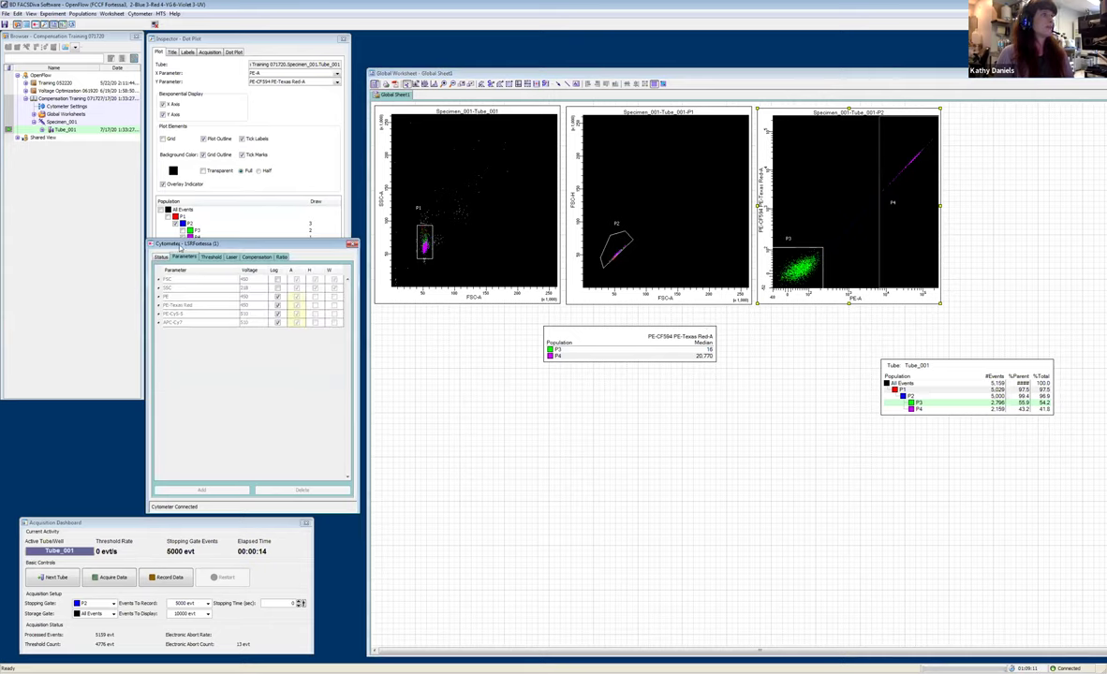
click(259, 256)
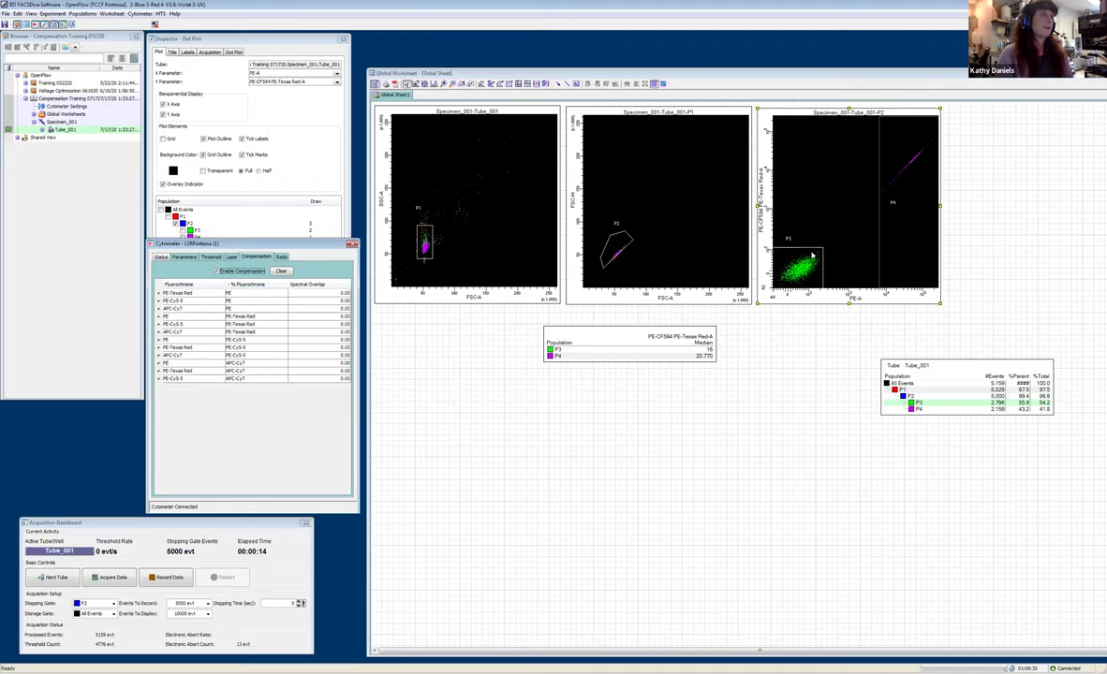
click(324, 295)
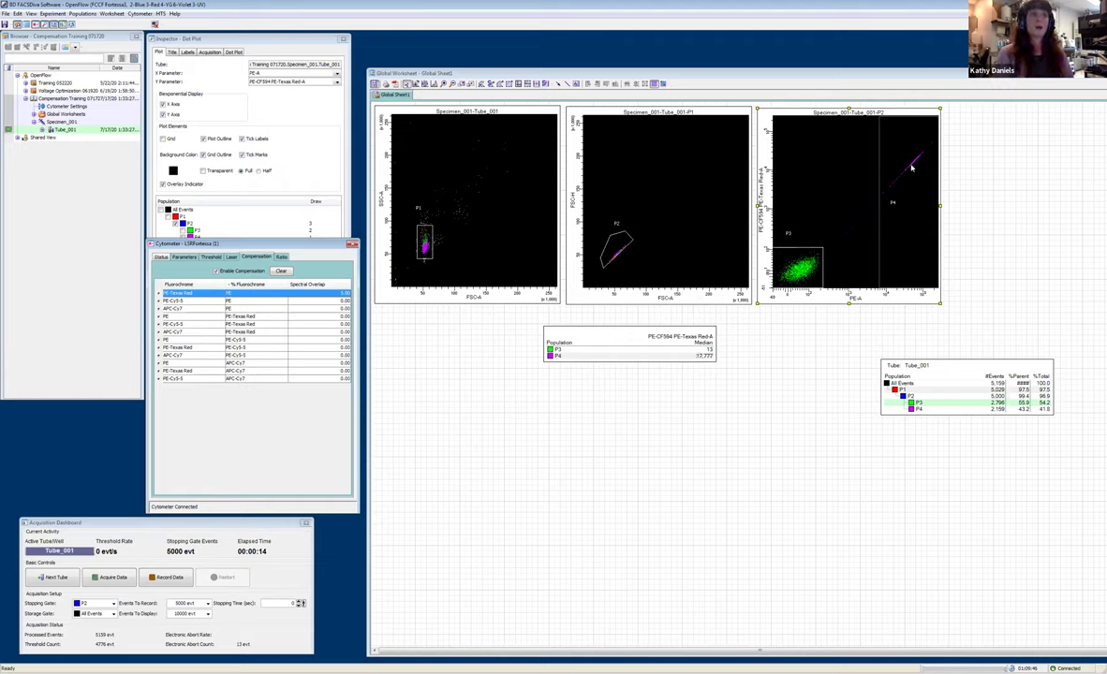
click(336, 294)
click(337, 296)
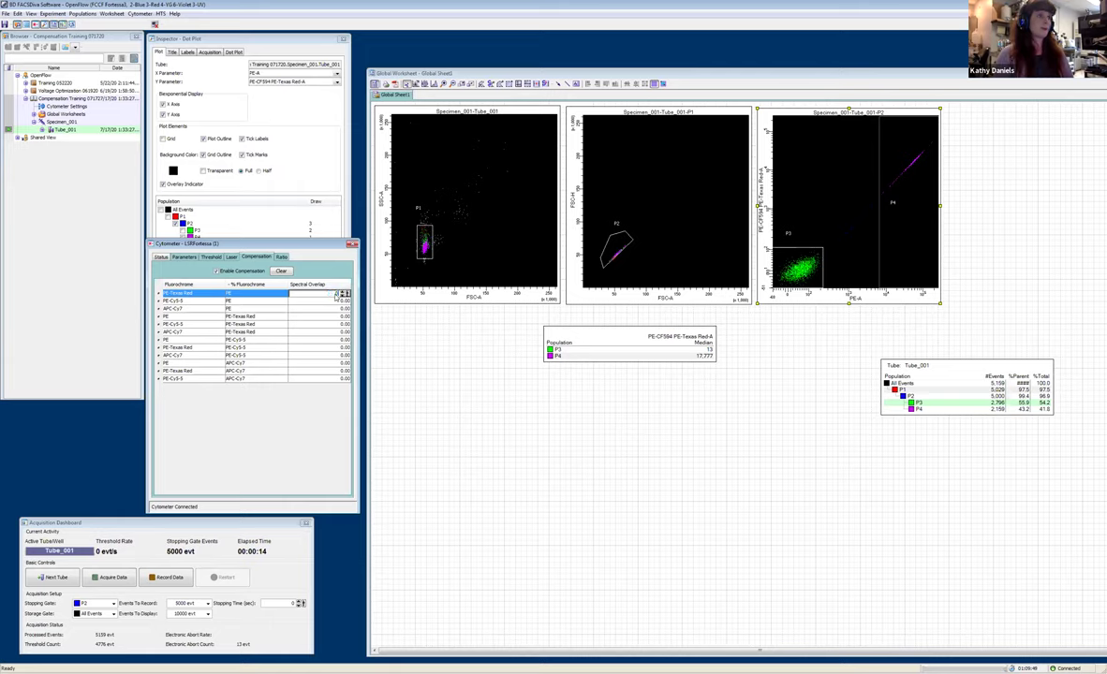
click(625, 353)
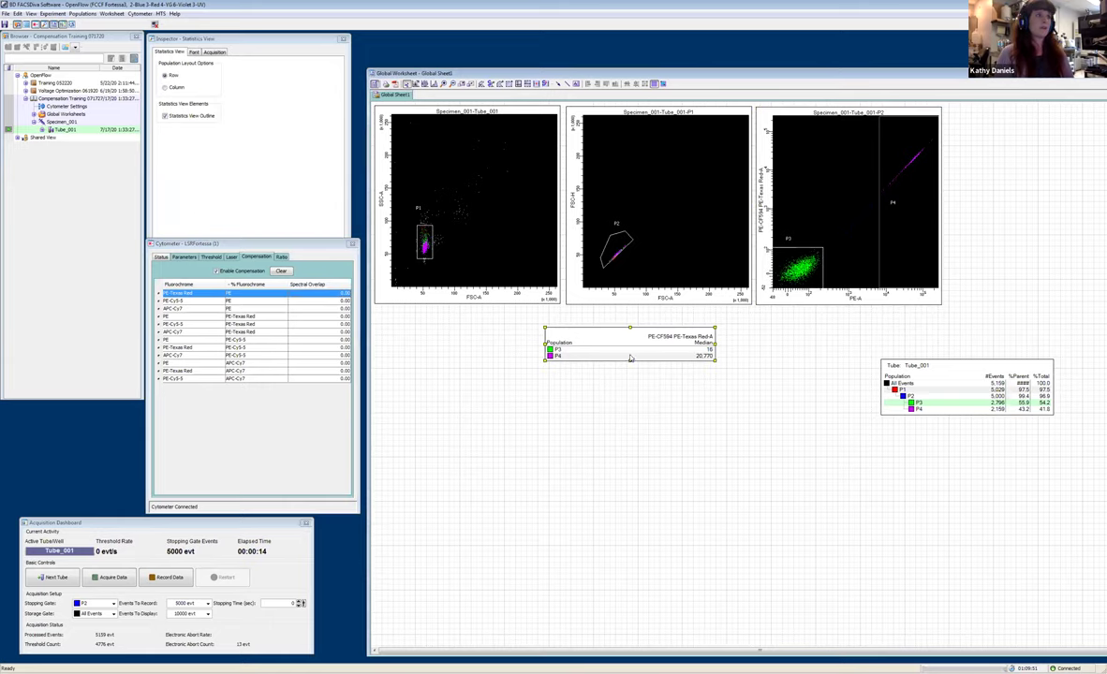
click(324, 295)
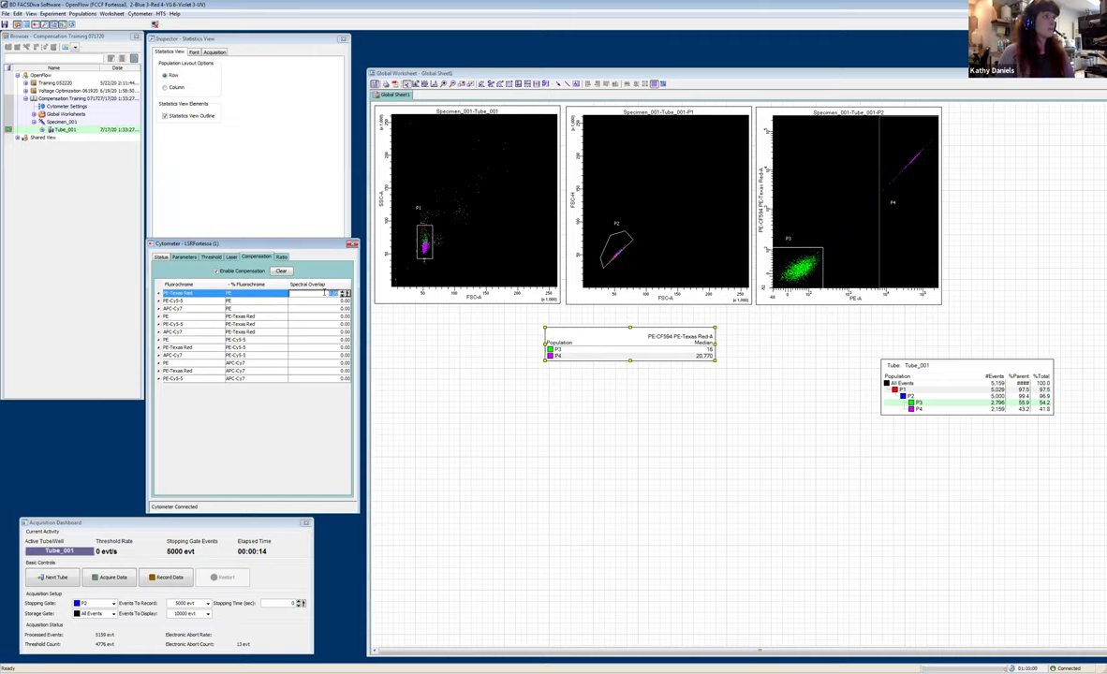
key(Return)
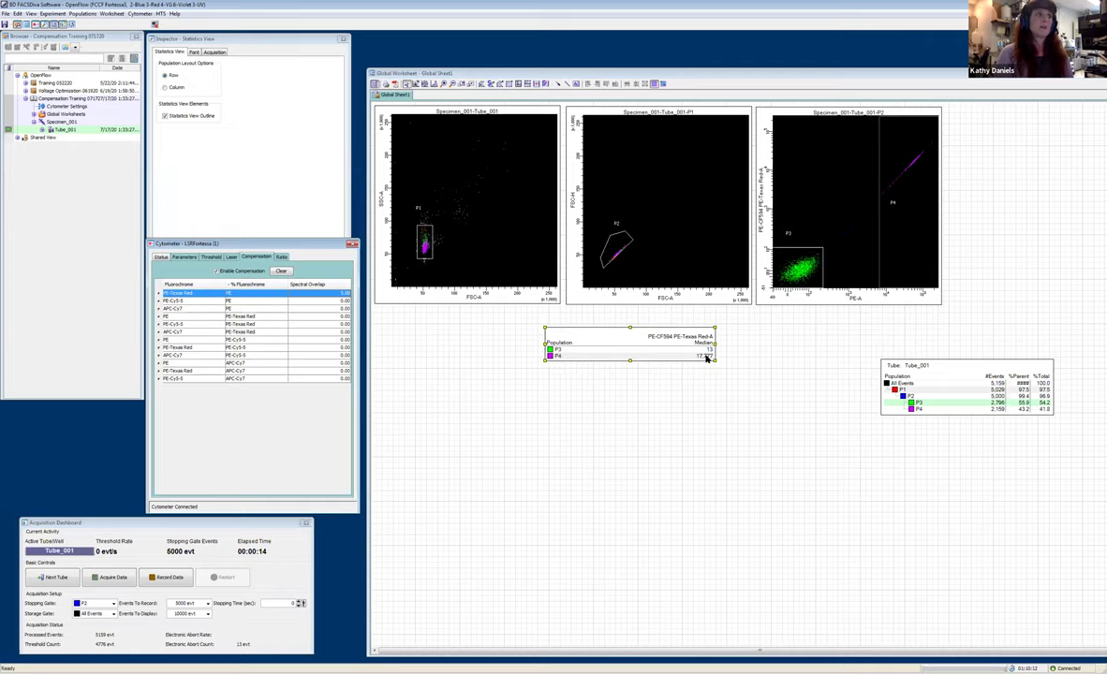
- Try PE-Texas Red – % PE spectral overlaps of 20, 40 and 30 in turn, comparing the P3 and P4 medians
click(334, 294)
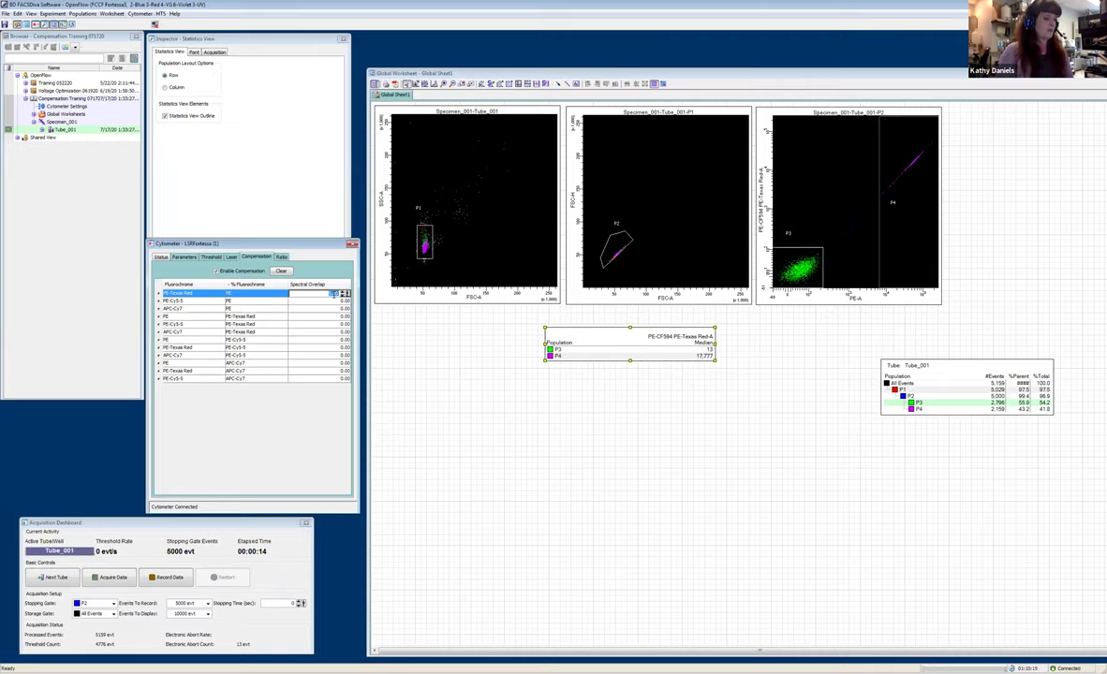
text(20)
key(Return)
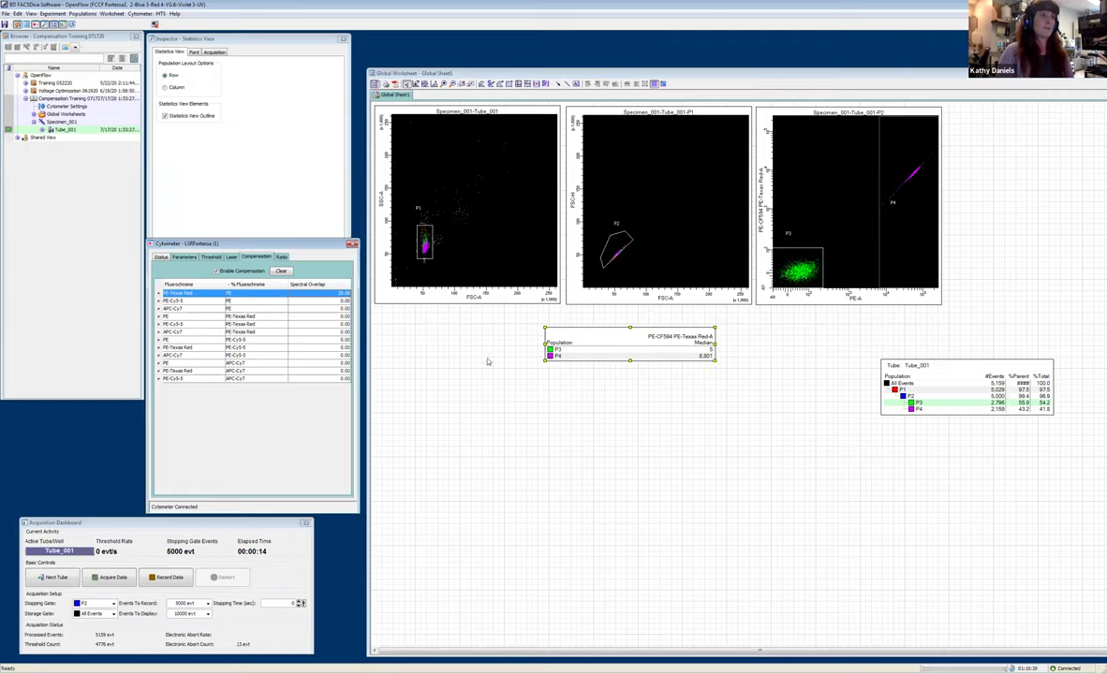
click(334, 294)
text(45)
key(Return)
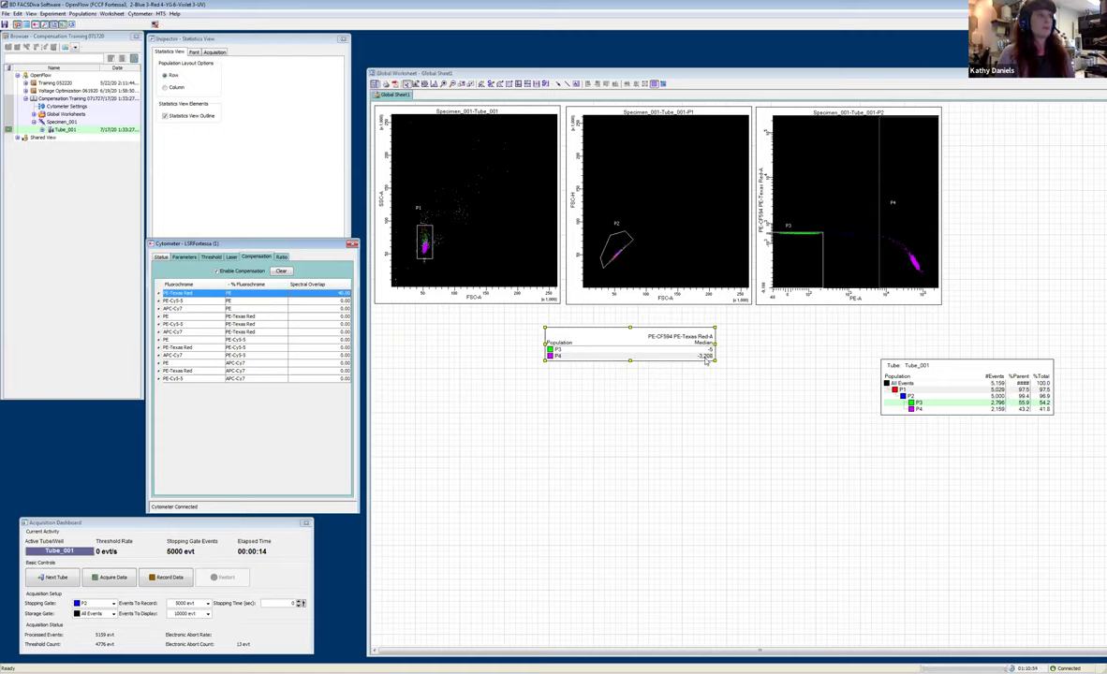
click(323, 294)
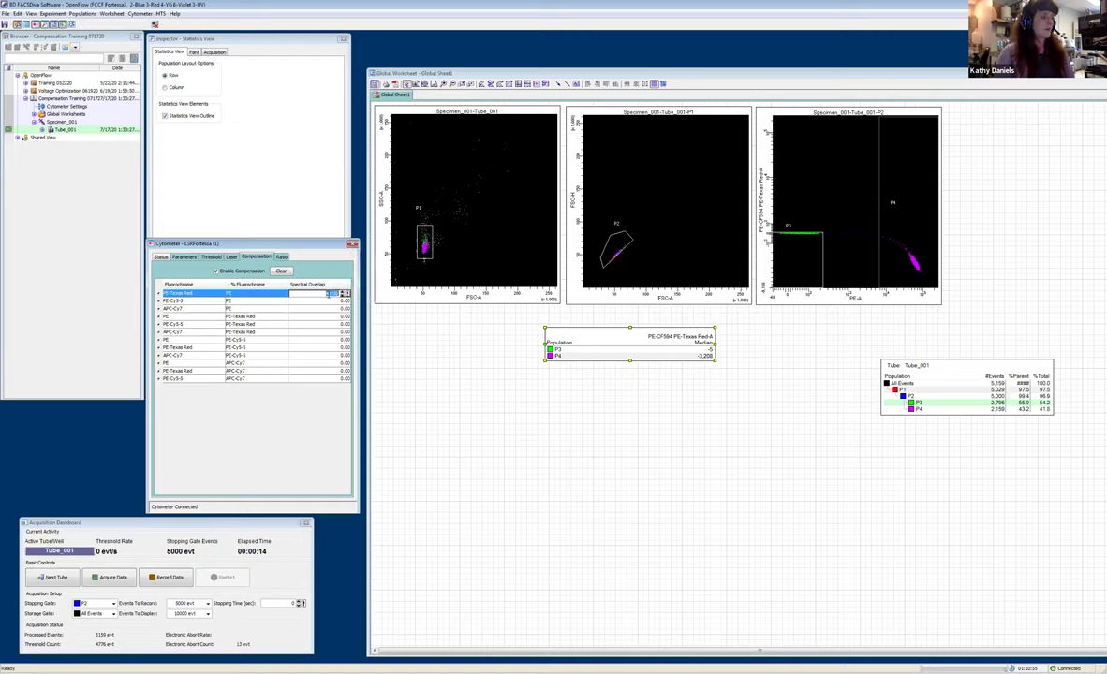
text(20)
key(Return)
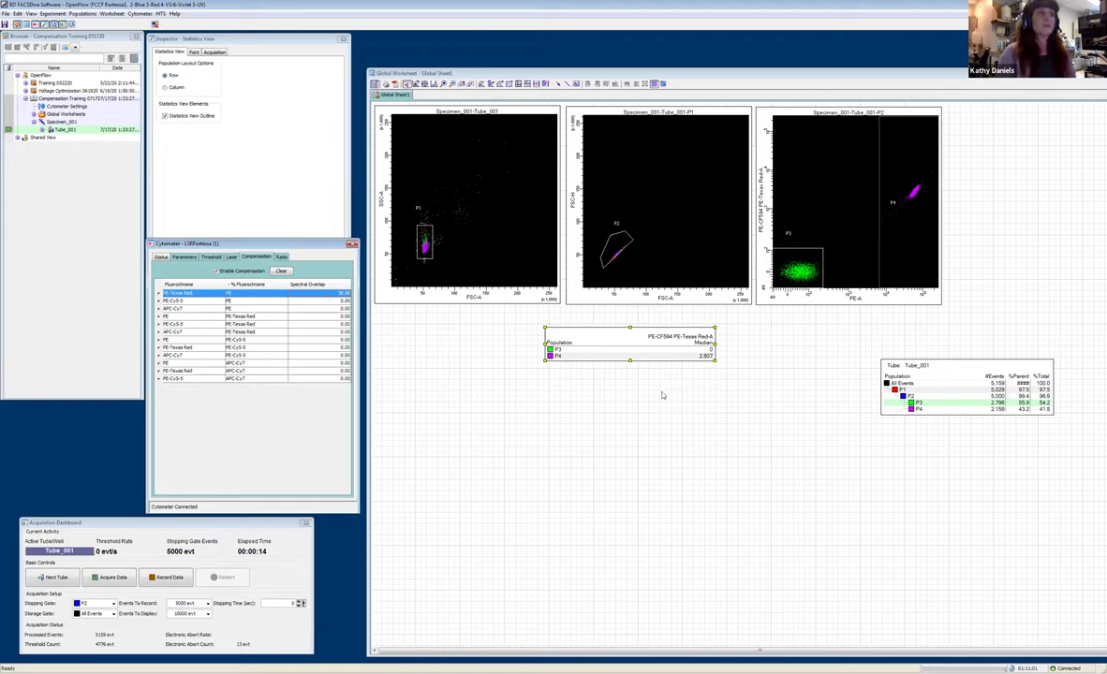
- Set the PE-Texas Red – % PE spectral overlap to 34, and refine it to 34.5 to bring the P4 median nearer P3's
click(328, 293)
key(BackSpace)
key(Return)
click(327, 293)
key(BackSpace)
text(20)
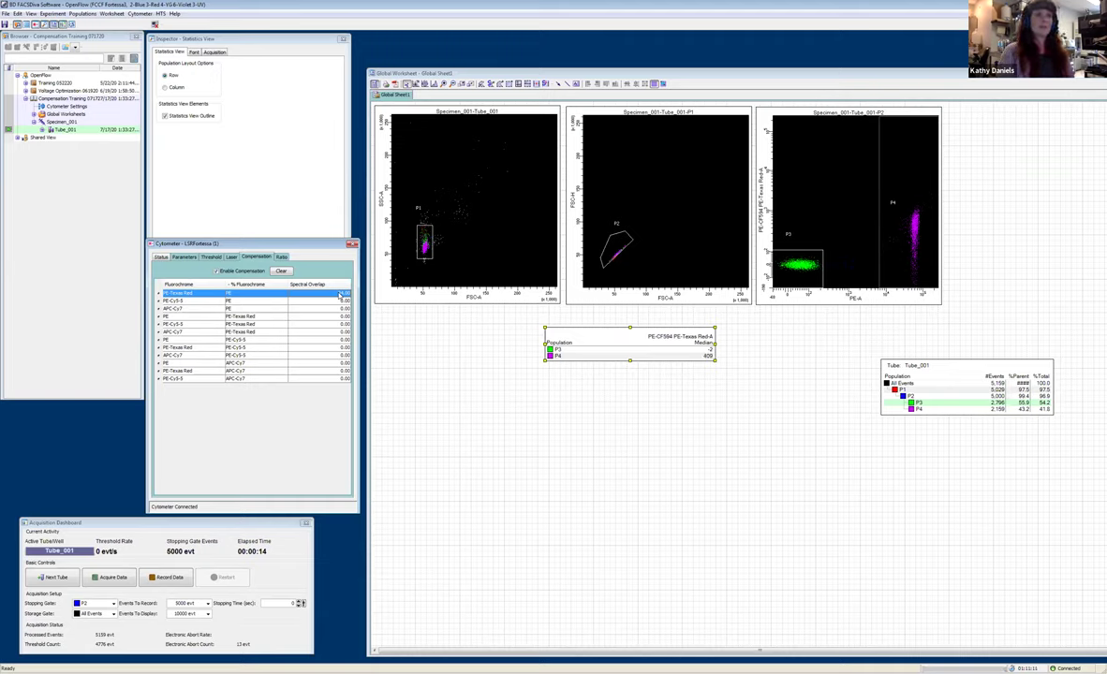
click(341, 294)
key(BackSpace)
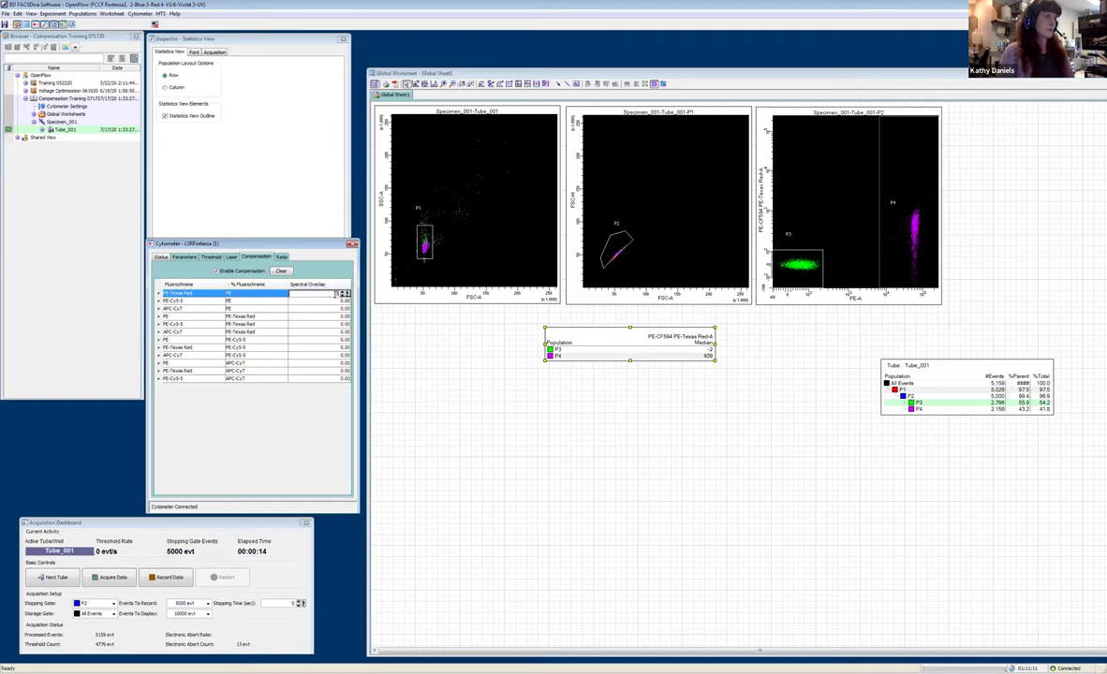
text(16.5)
key(Return)
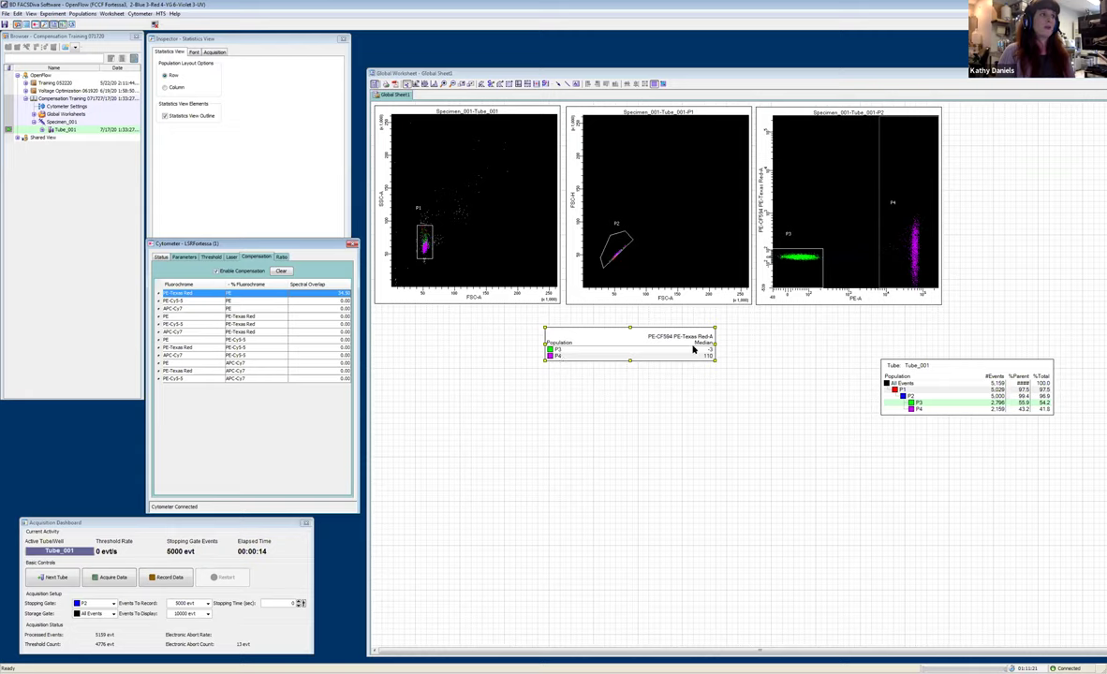
- Raise the PE-Texas Red – % PE spectral overlap to 34.6 to narrow the difference between the P3 and P4 medians
click(311, 294)
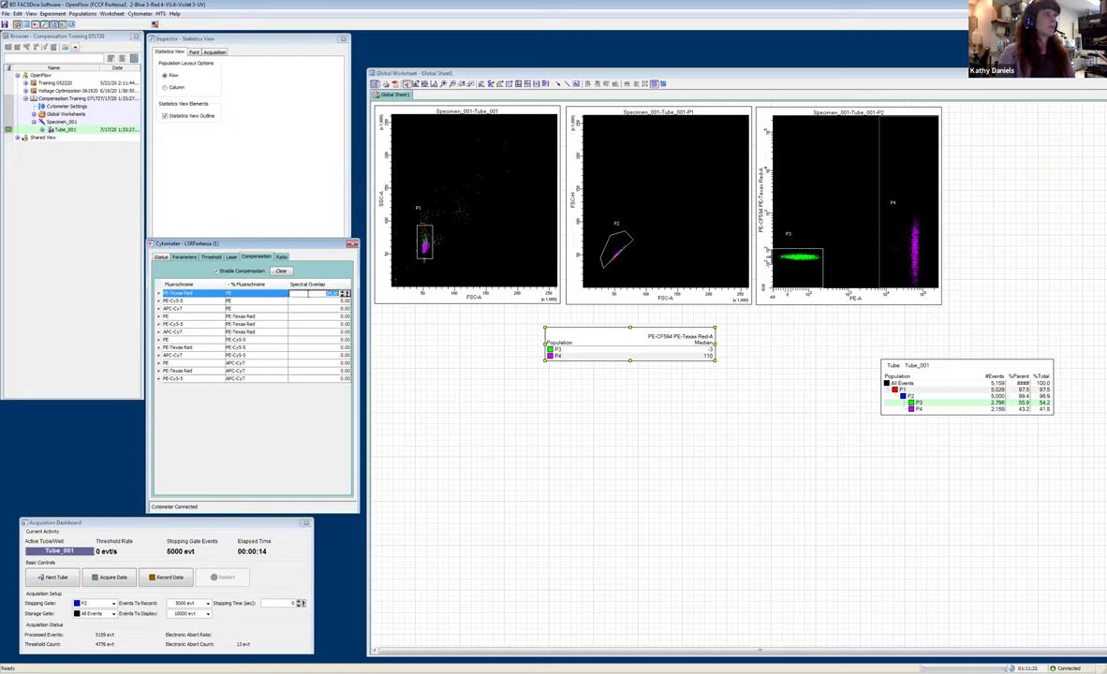
key(BackSpace)
text(34)
key(Return)
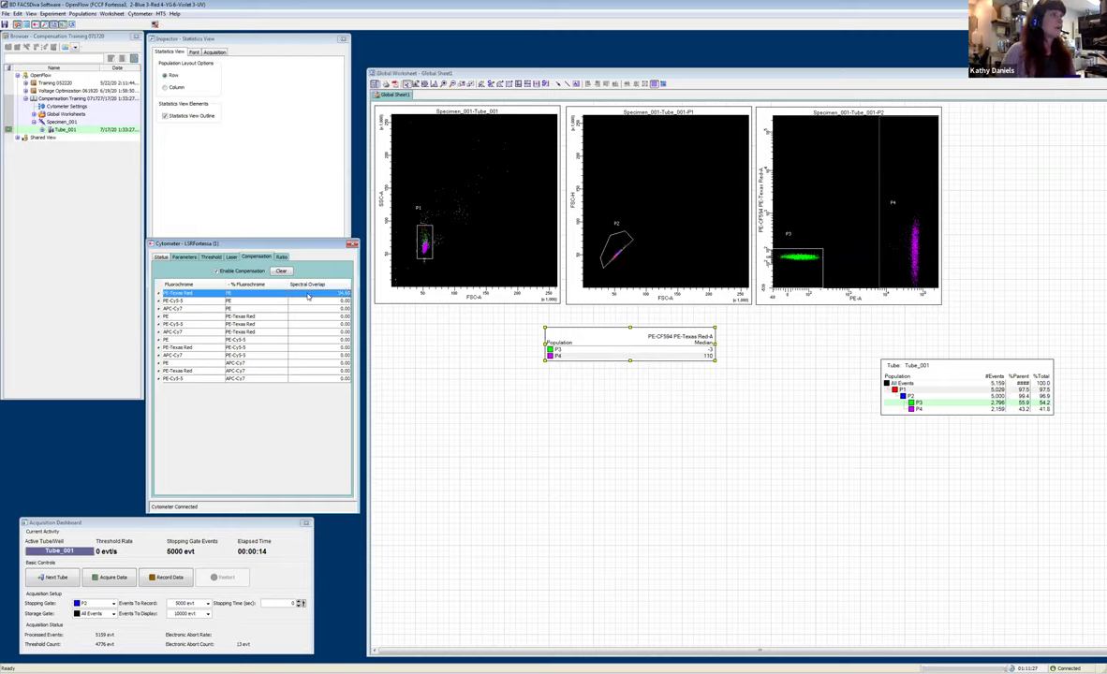
click(308, 295)
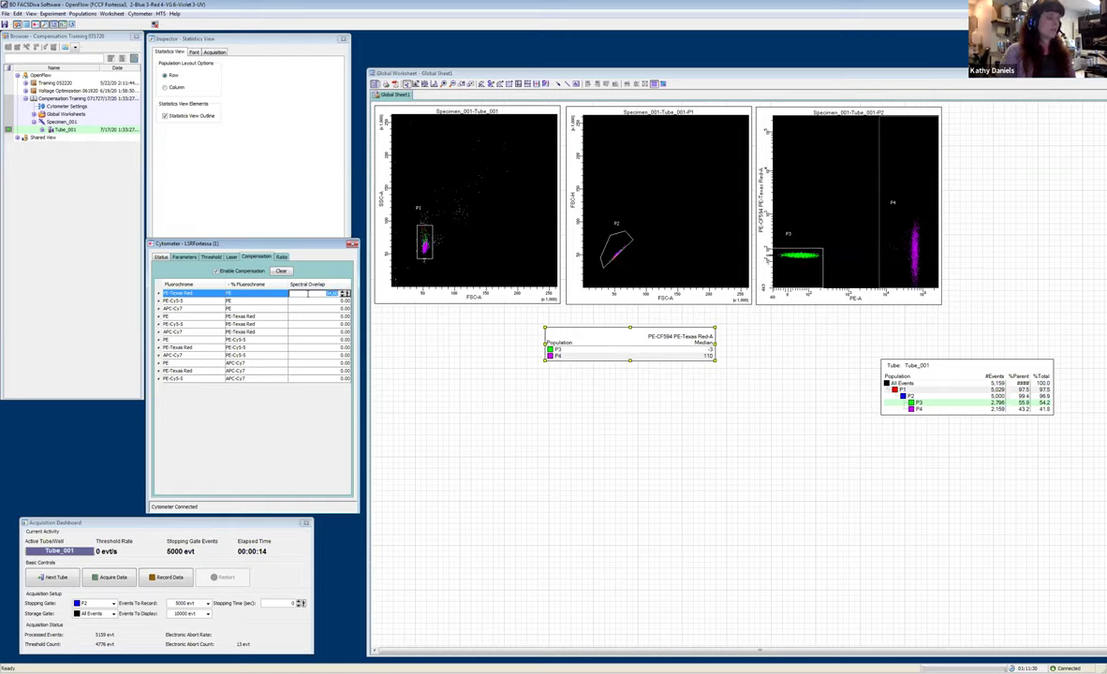
text(3)
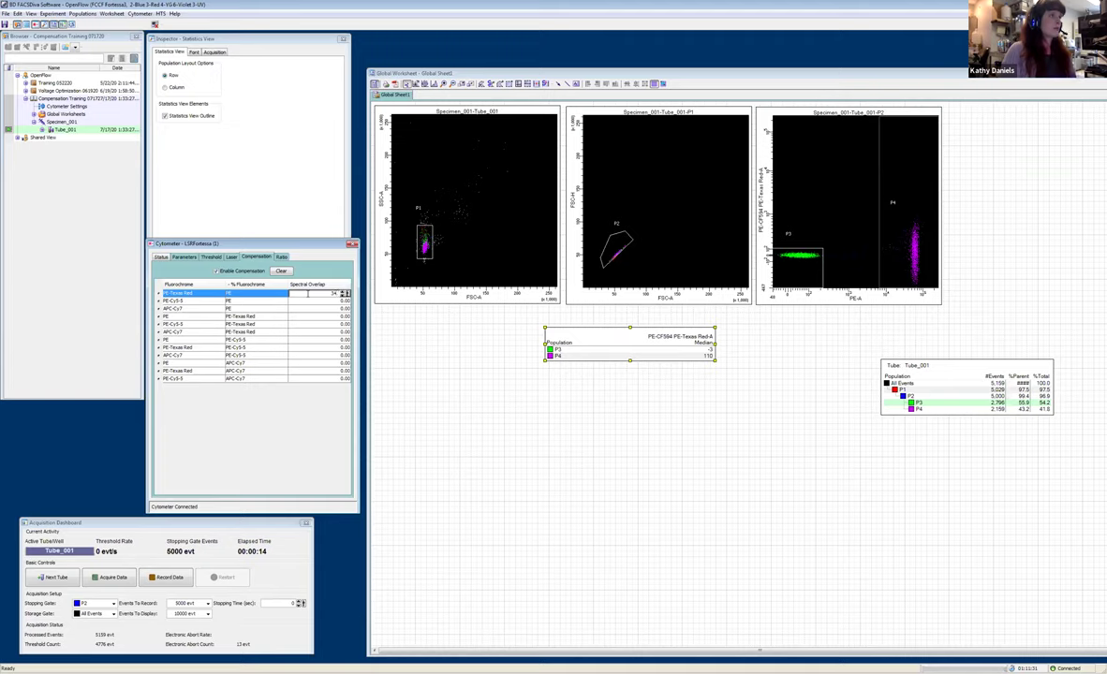
text(4.6)
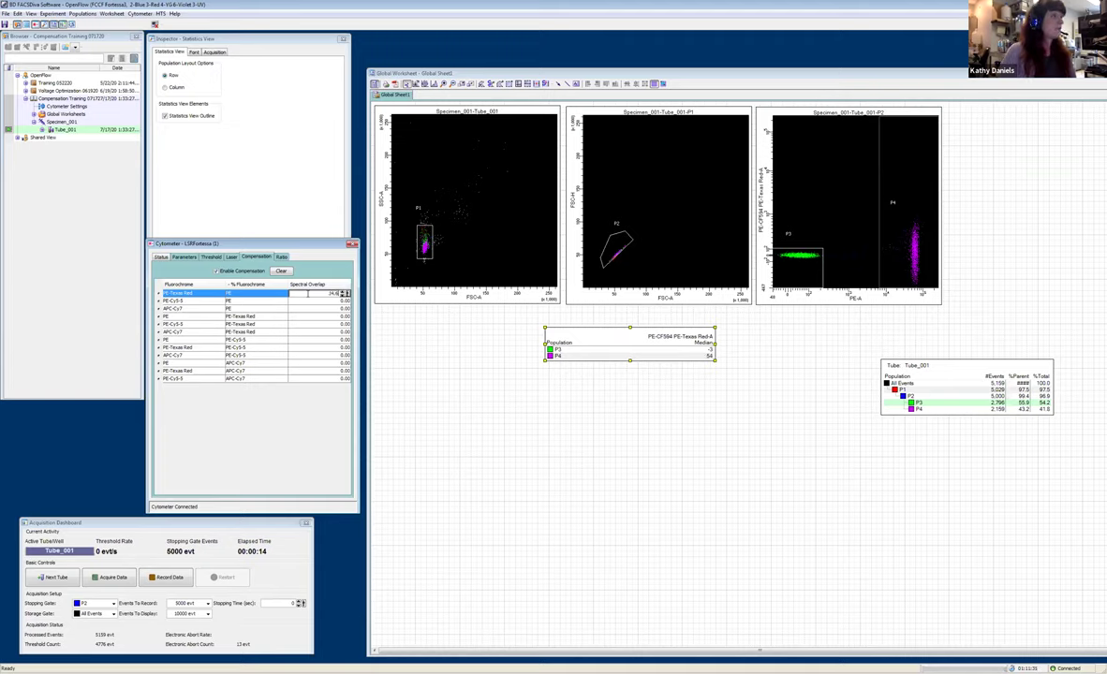
key(Return)
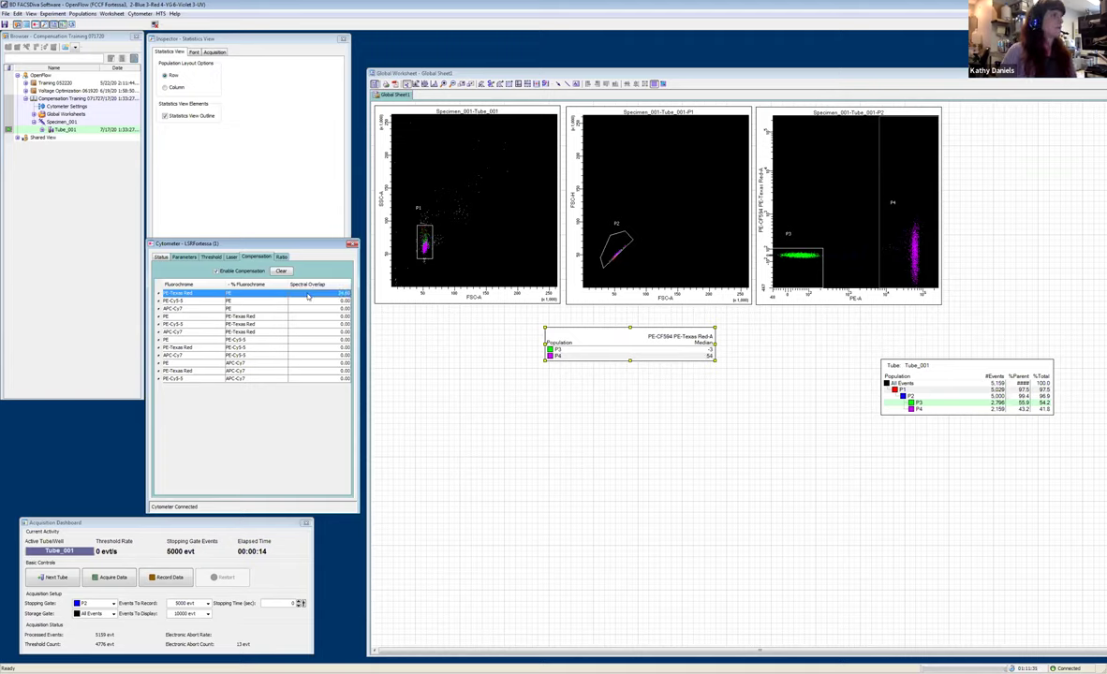
- Try a PE-Texas Red – % PE spectral overlap of 35, and reduce it to 34.8
click(308, 294)
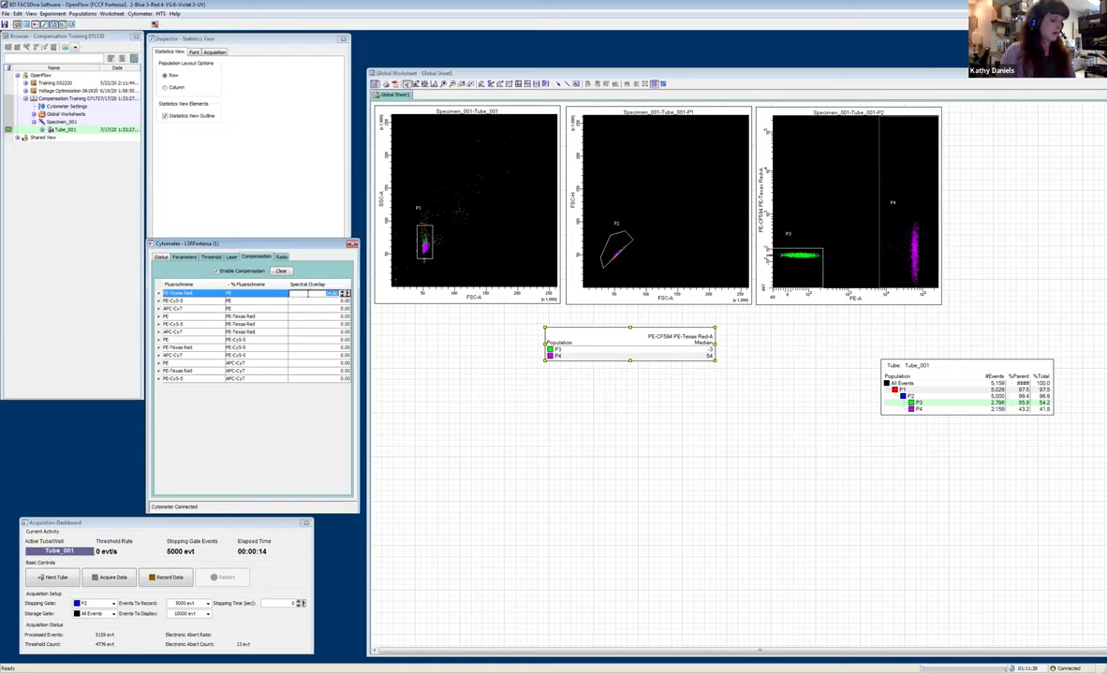
key(BackSpace)
text(16)
key(Return)
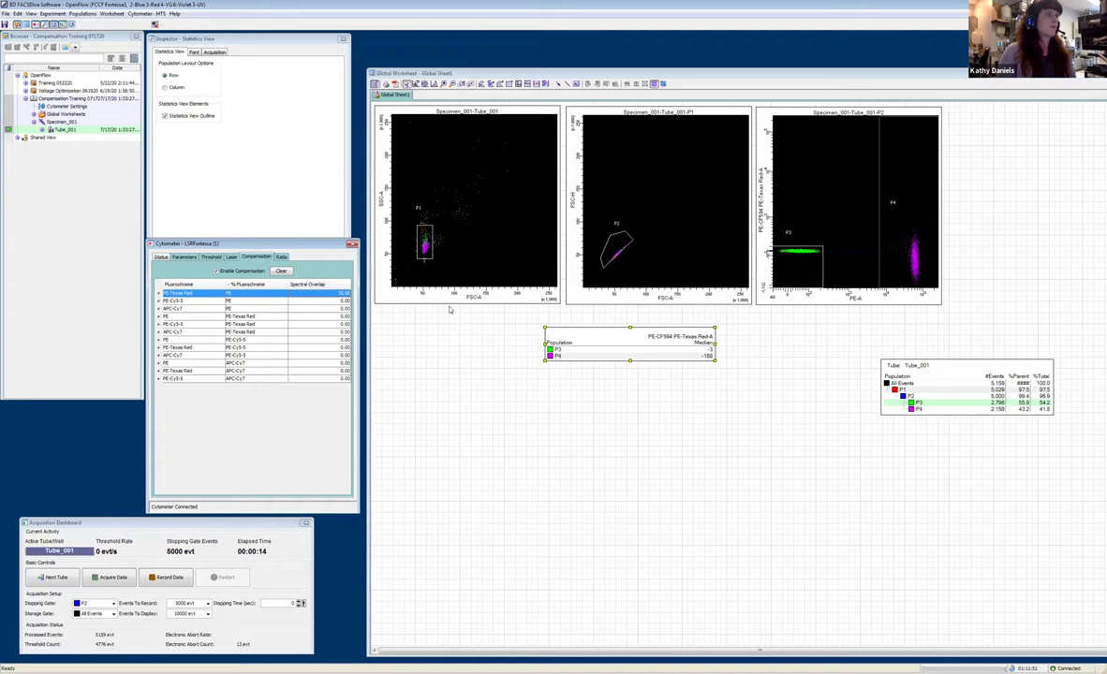
click(328, 294)
key(BackSpace)
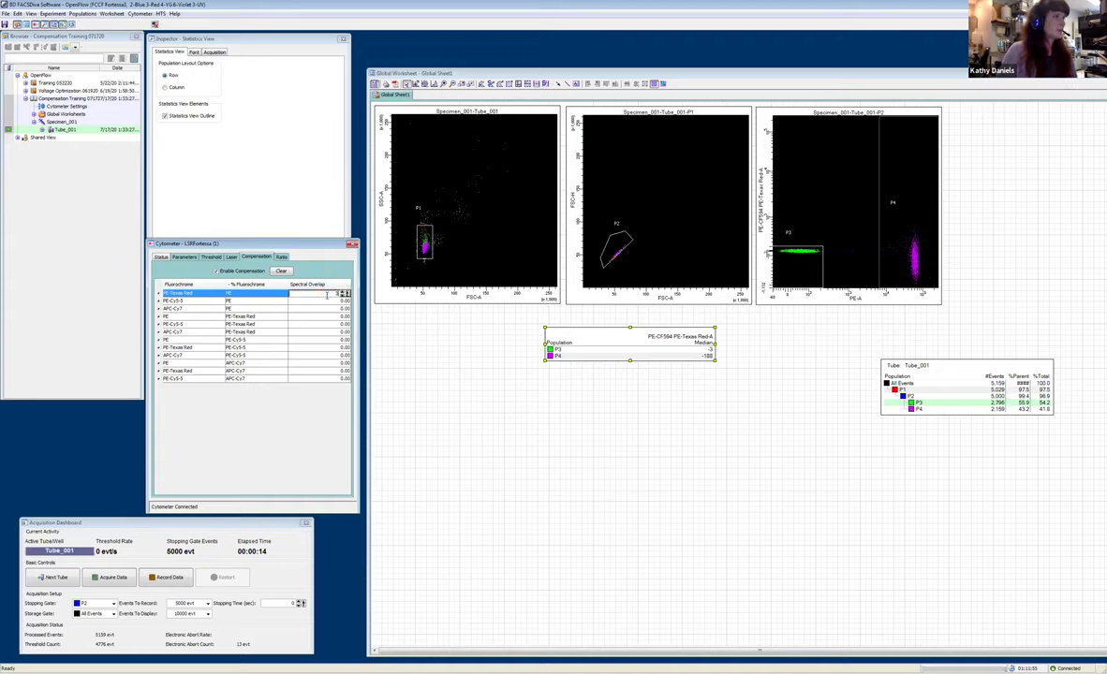
text(34.5)
key(Return)
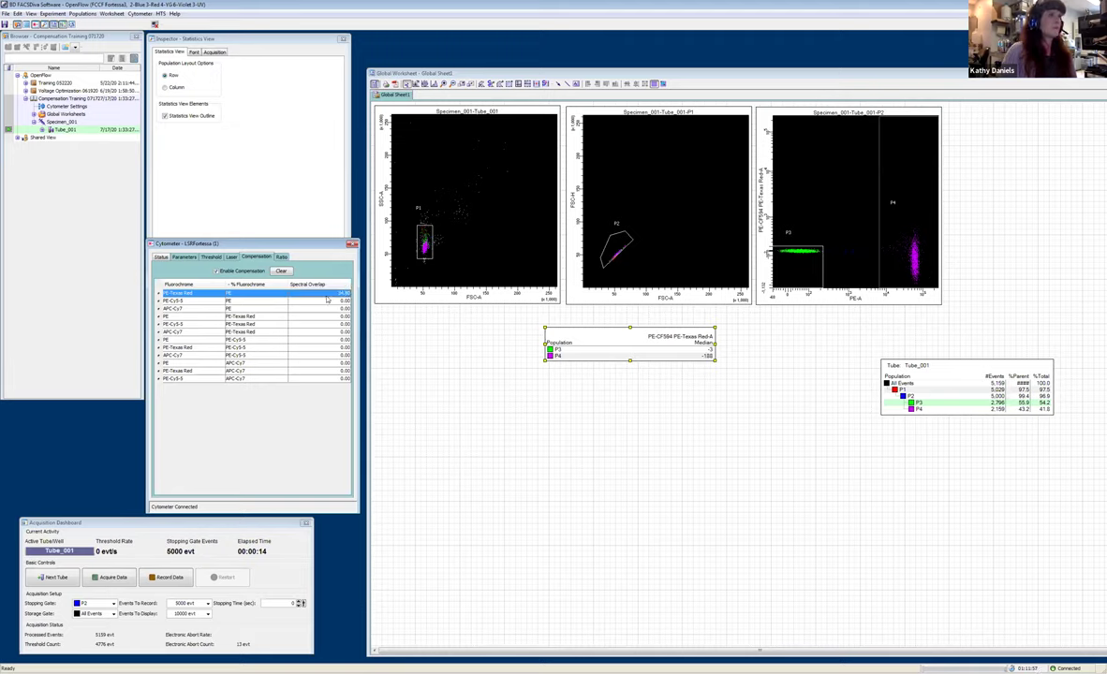
- Lower the PE-Texas Red – % PE spectral overlap to 34.7, and fine-tune it to 34.68 so the P3 and P4 medians nearly match
click(323, 295)
key(BackSpace)
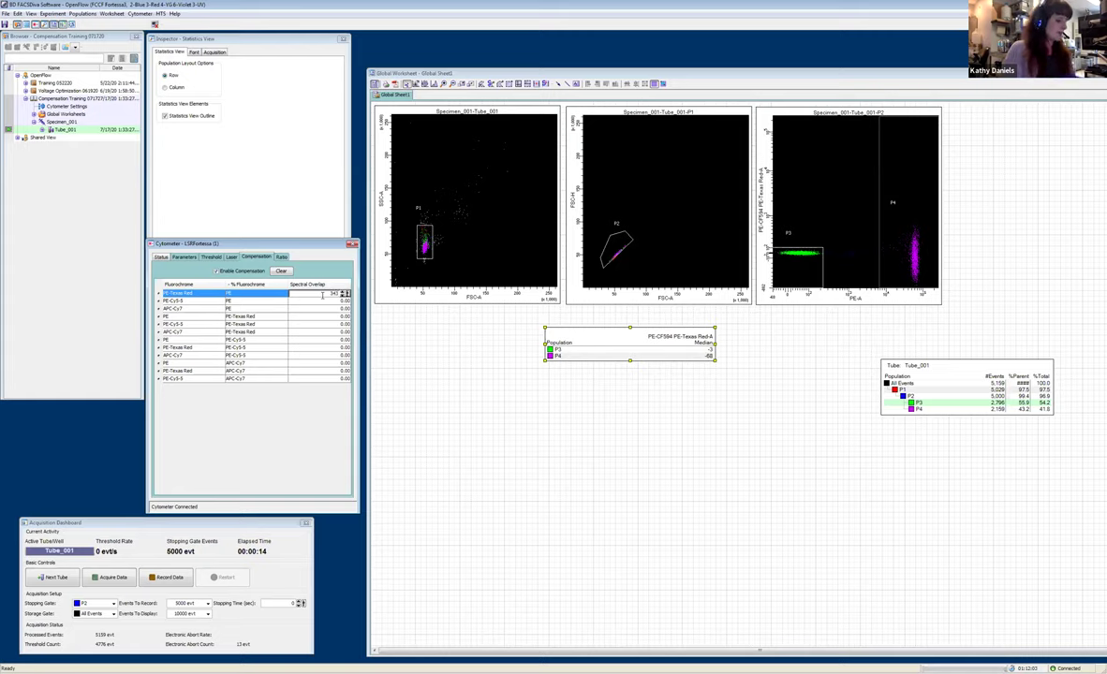
text(34.7)
key(Return)
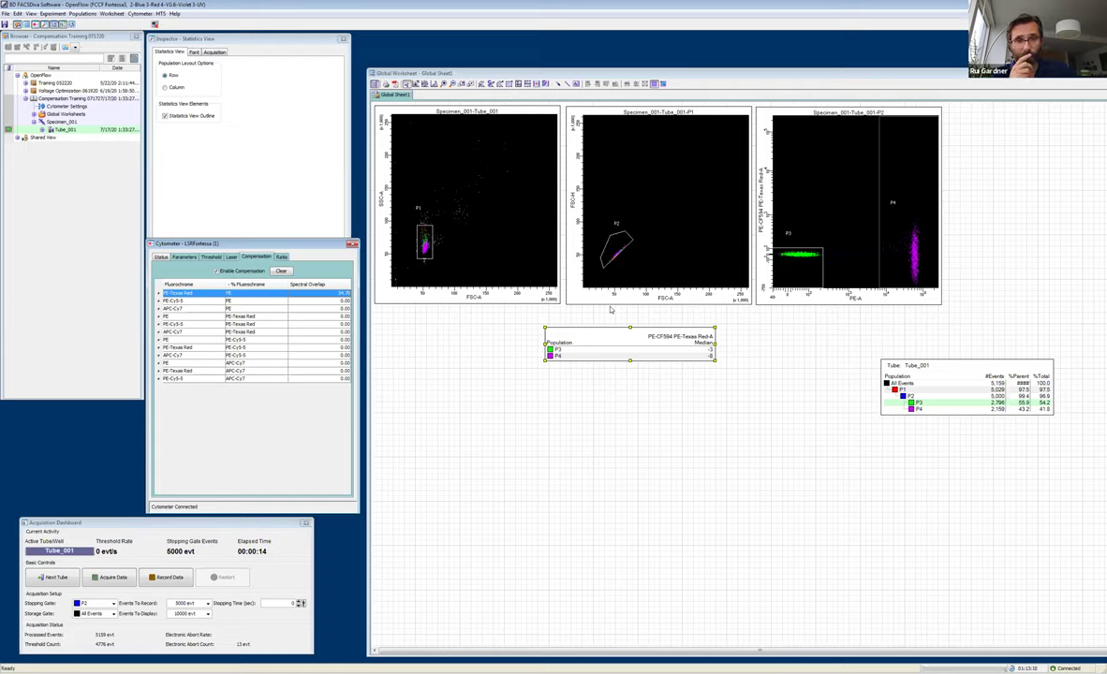
double_click(306, 292)
key(BackSpace)
text(34.6)
key(Return)
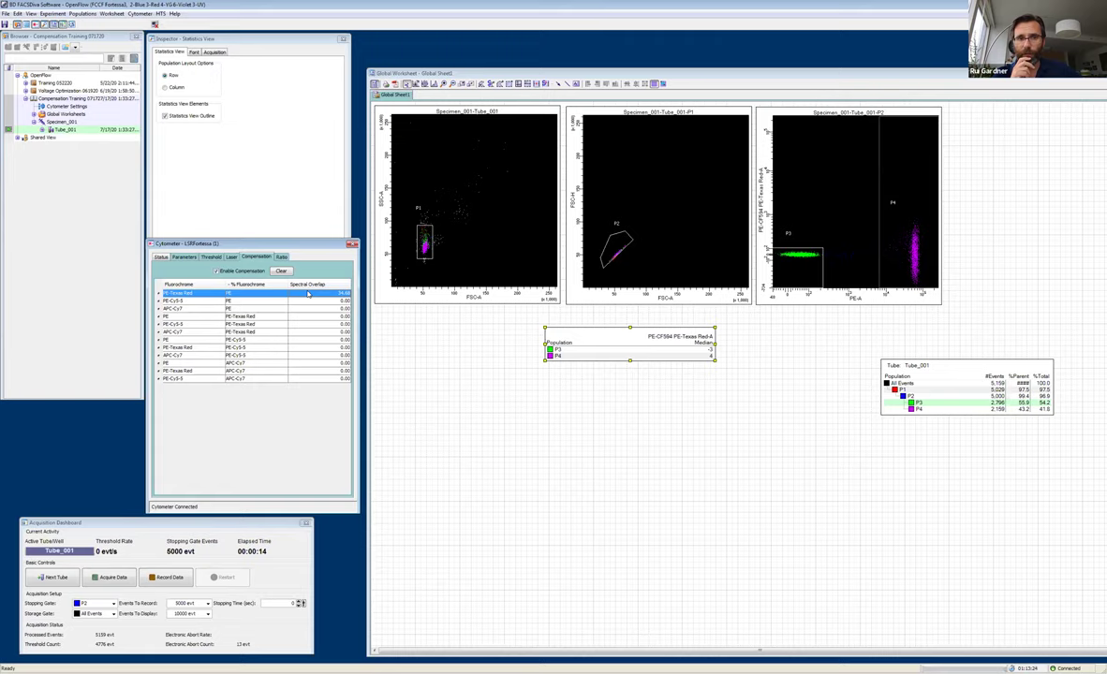
- Move the median statistics table directly above the Tube_001 population statistics table, and deselect it
drag(704, 334, 1039, 323)
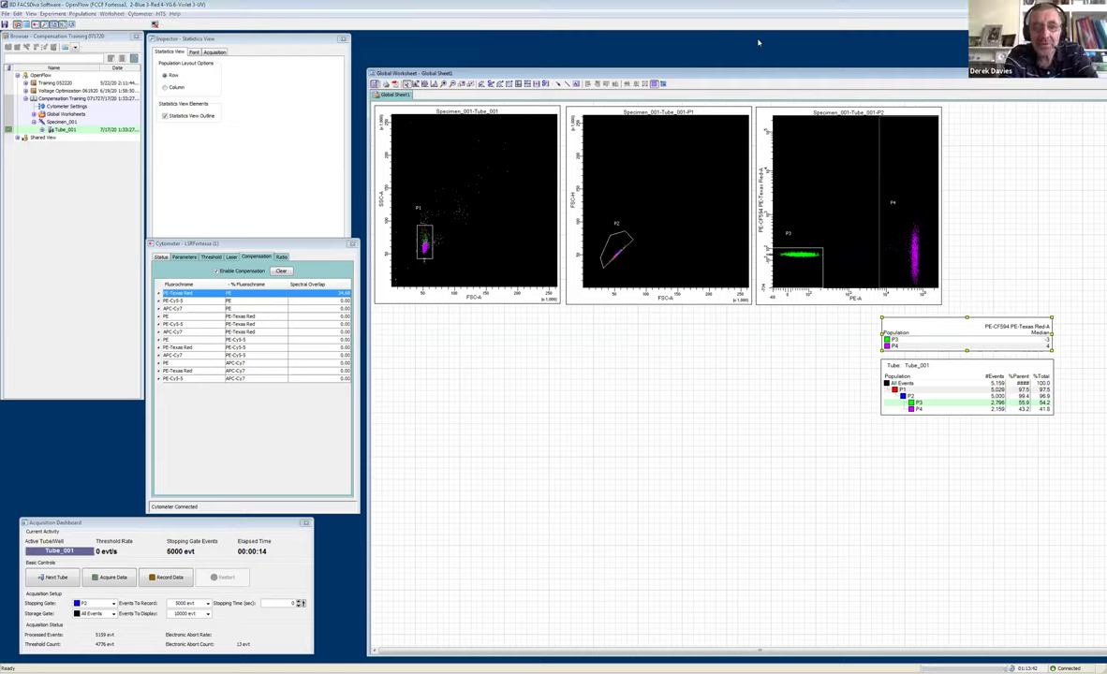
click(563, 323)
click(563, 342)
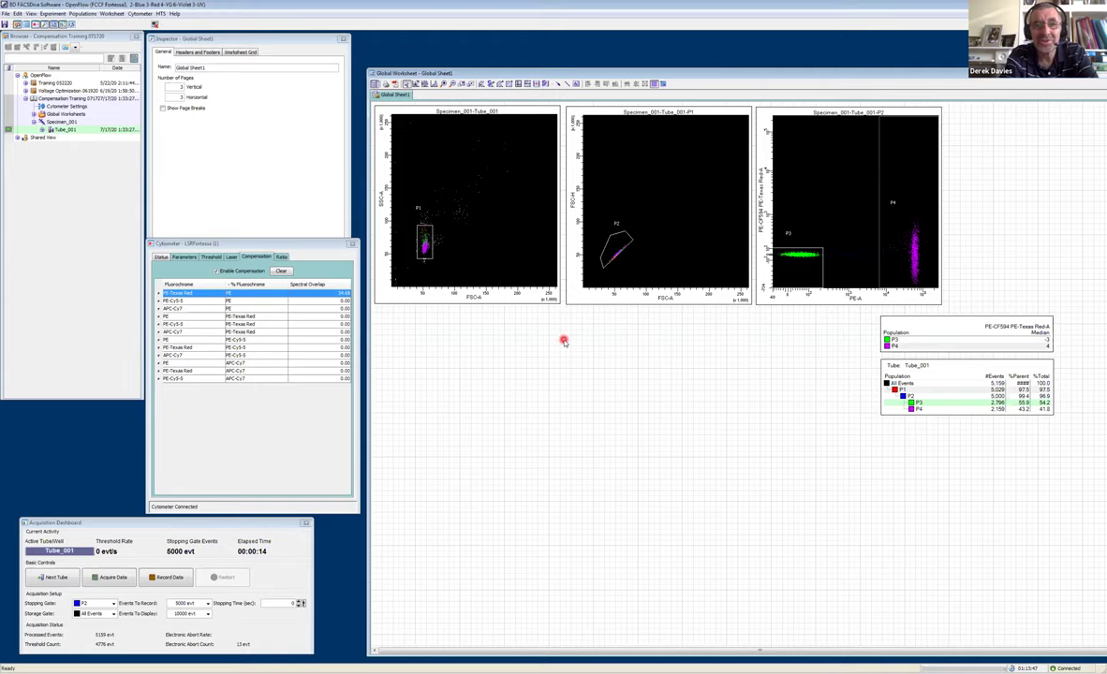